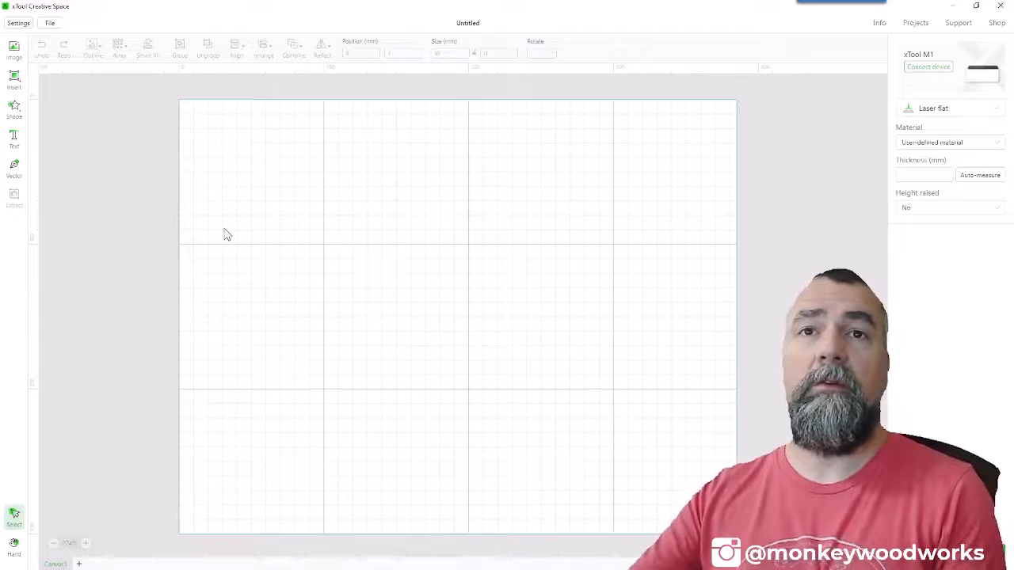
# - Draw a rectangle about 88 by 80 mm near the middle of the canvas
pyautogui.click(18, 78)
pyautogui.click(62, 96)
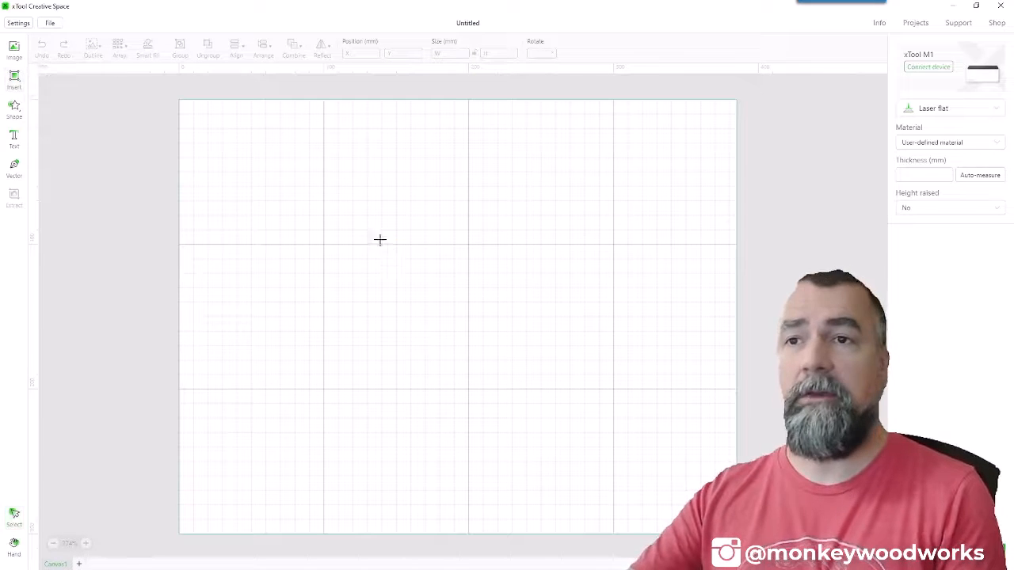
pyautogui.moveTo(381, 241); pyautogui.dragTo(509, 357)
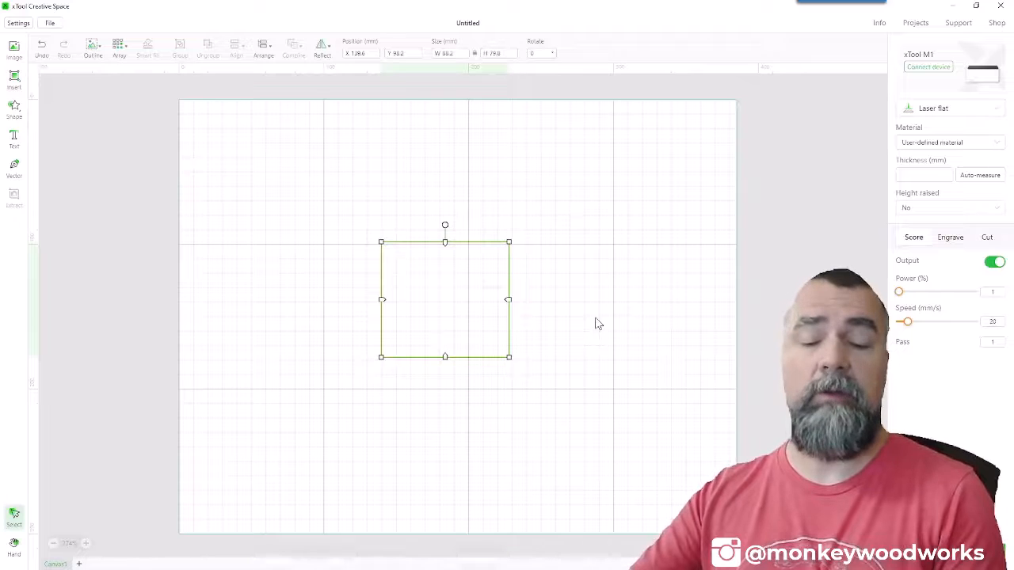
# - Duplicate the rectangle several times by copying and pasting it
pyautogui.hotkey('ctrl', 'c')
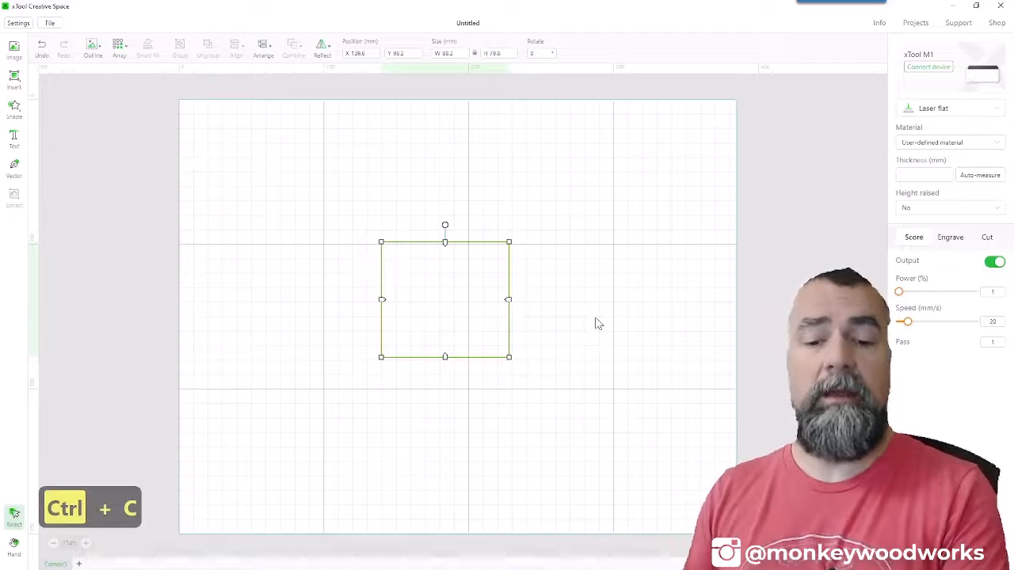
pyautogui.hotkey('ctrl', 'v')
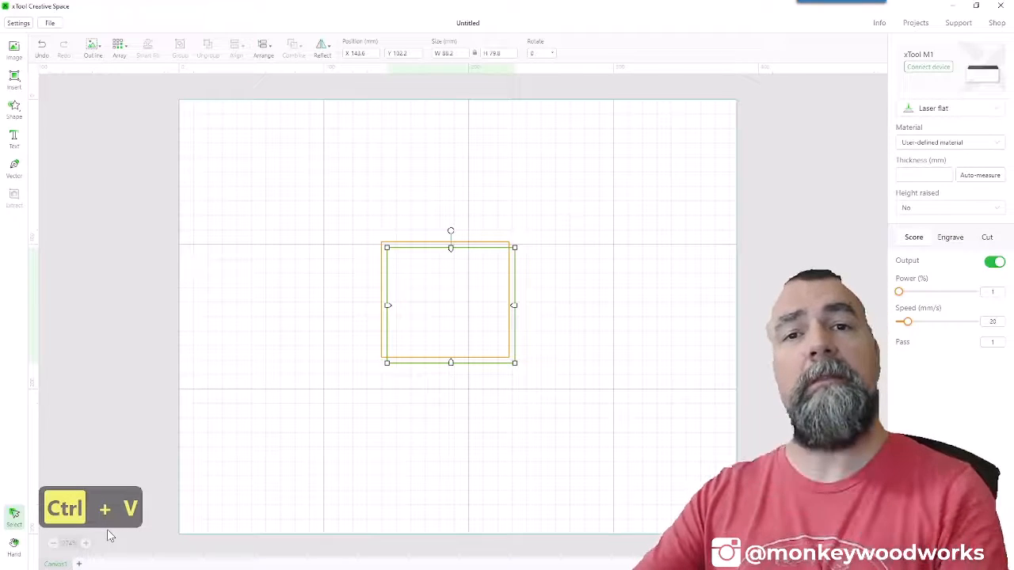
pyautogui.hotkey('ctrl', 'c')
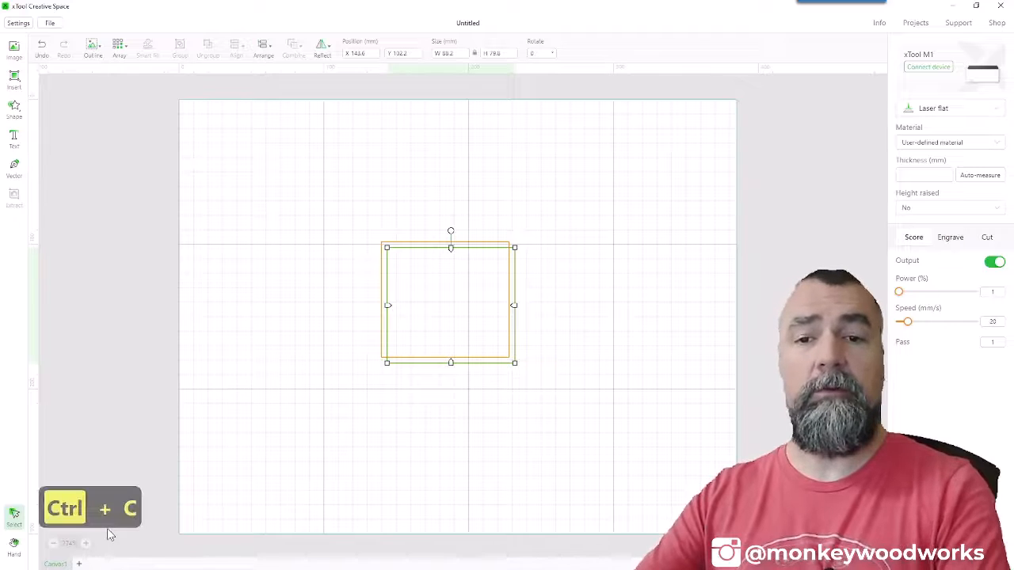
pyautogui.hotkey('ctrl', 'v')
pyautogui.hotkey('ctrl', 'c')
pyautogui.hotkey('ctrl', 'v')
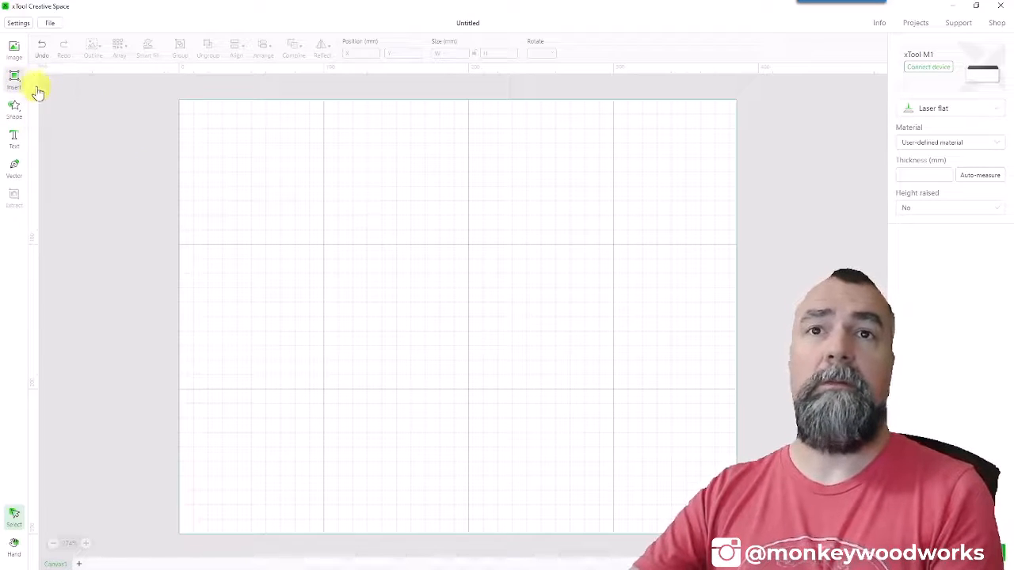
# - Draw an ellipse about 125 mm wide and 54 mm high in the upper middle of the canvas
pyautogui.moveTo(14, 81)
pyautogui.click(57, 113)
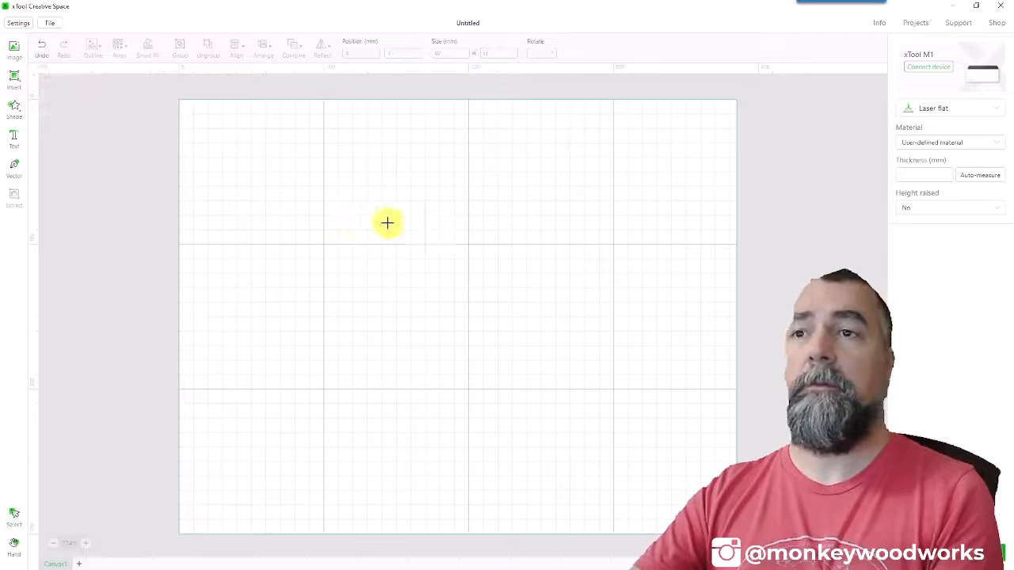
pyautogui.moveTo(346, 197); pyautogui.dragTo(530, 274)
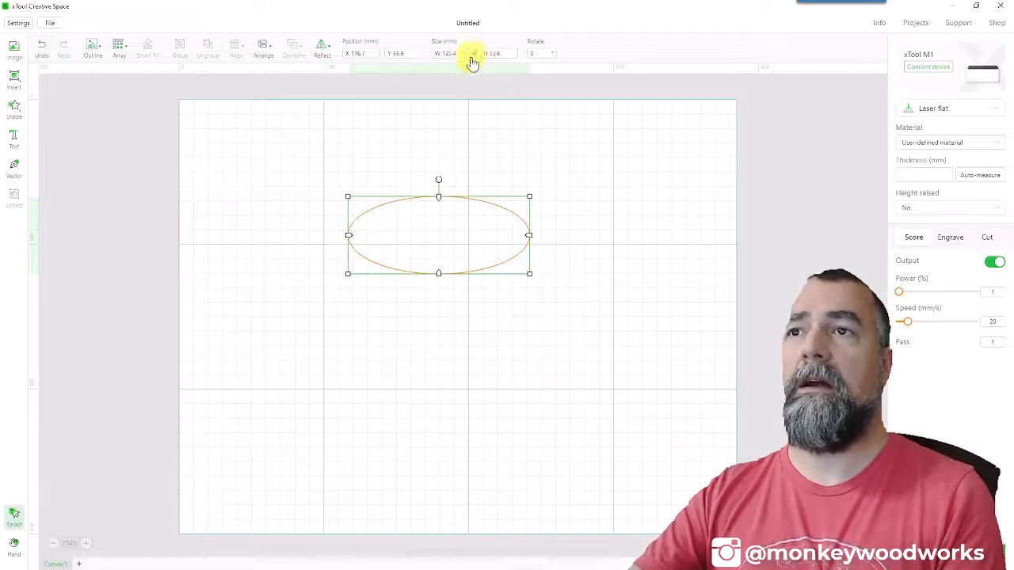
# - Set the ellipse's width to 4 mm
pyautogui.doubleClick(452, 53)
pyautogui.write('4')
pyautogui.press('Return')
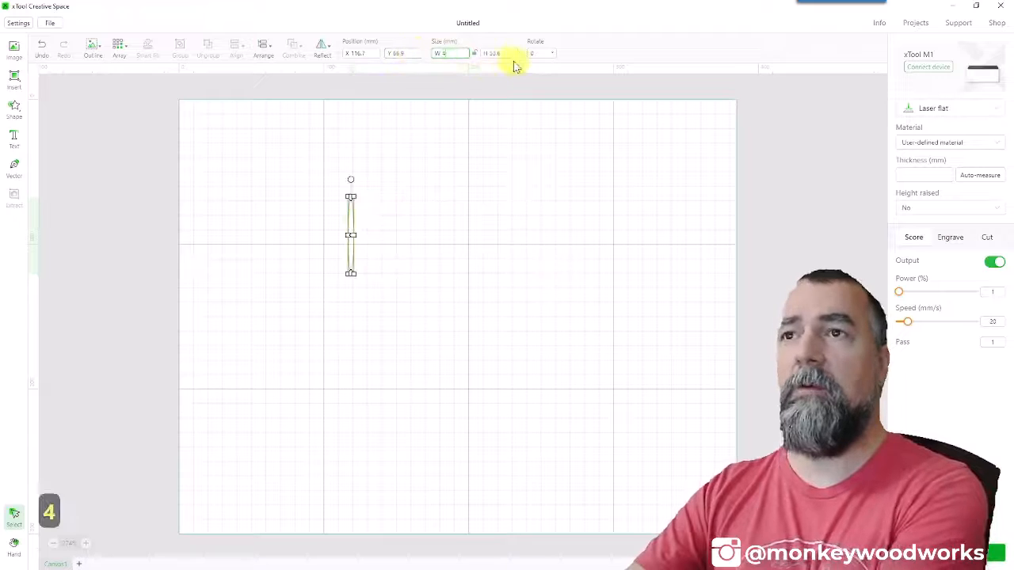
# - Switch the measurement unit from millimetres to inches in the general settings
pyautogui.click(16, 25)
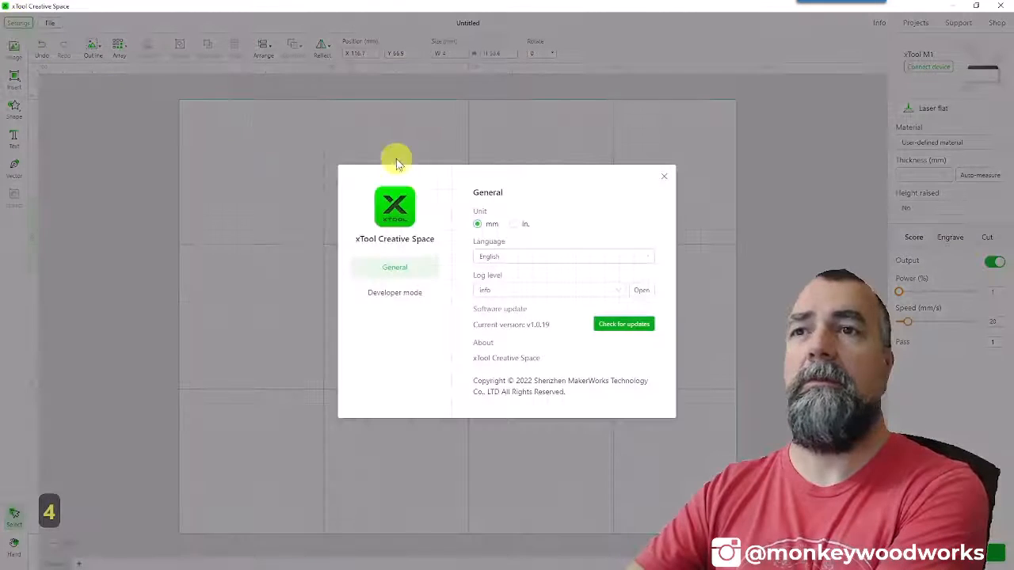
pyautogui.click(514, 225)
pyautogui.click(664, 175)
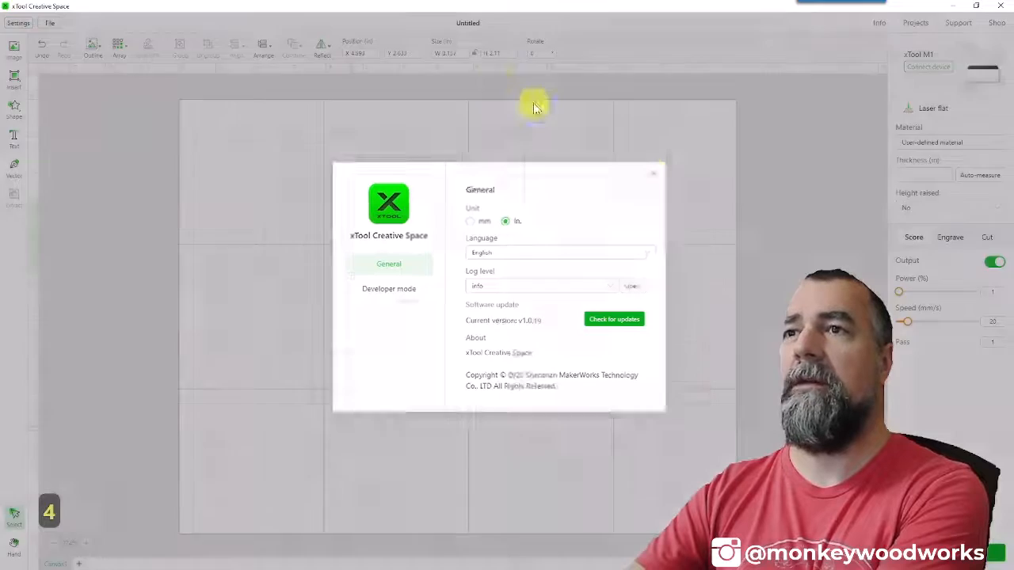
# - Set the ellipse's width and height to 4 in to make it a circle
pyautogui.click(457, 53)
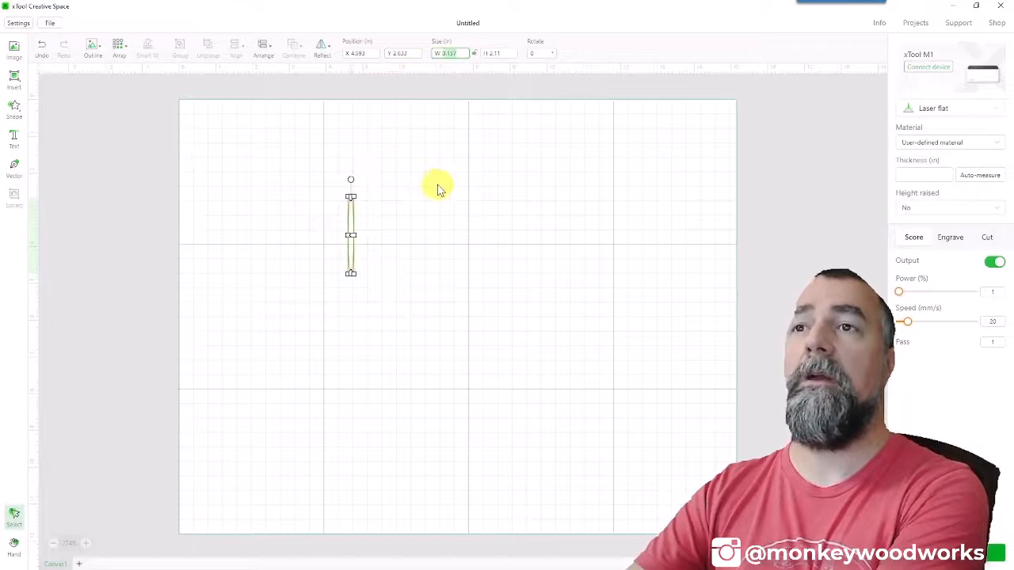
pyautogui.write('4')
pyautogui.click(511, 52)
pyautogui.write('4')
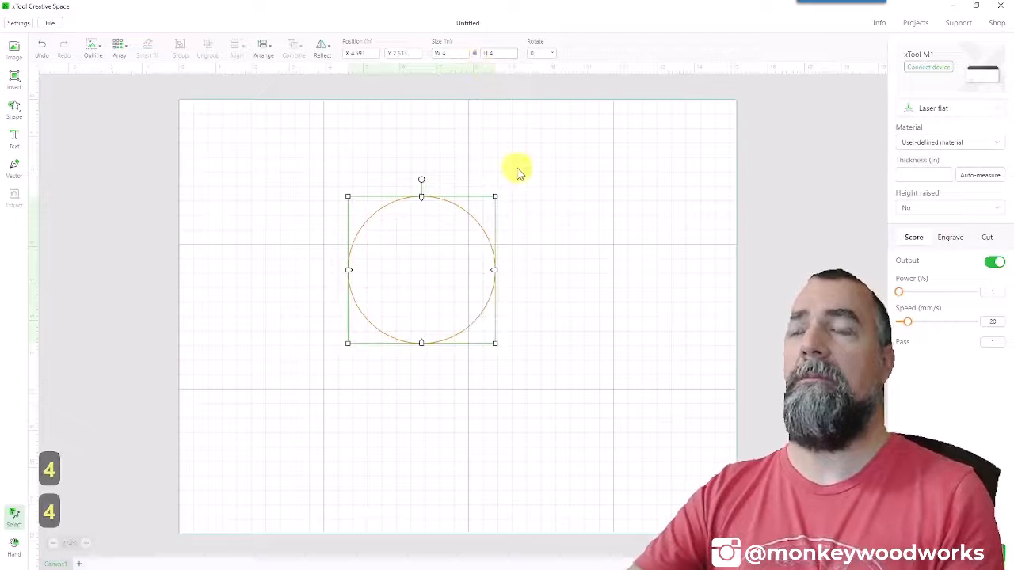
# - Enlarge the circle from its corner to about 4.19 in, and set its width back to 4 in
pyautogui.moveTo(496, 196)
pyautogui.mouseDown()
pyautogui.moveTo(537, 166)
pyautogui.moveTo(502, 189)
pyautogui.mouseUp()
pyautogui.click(462, 52)
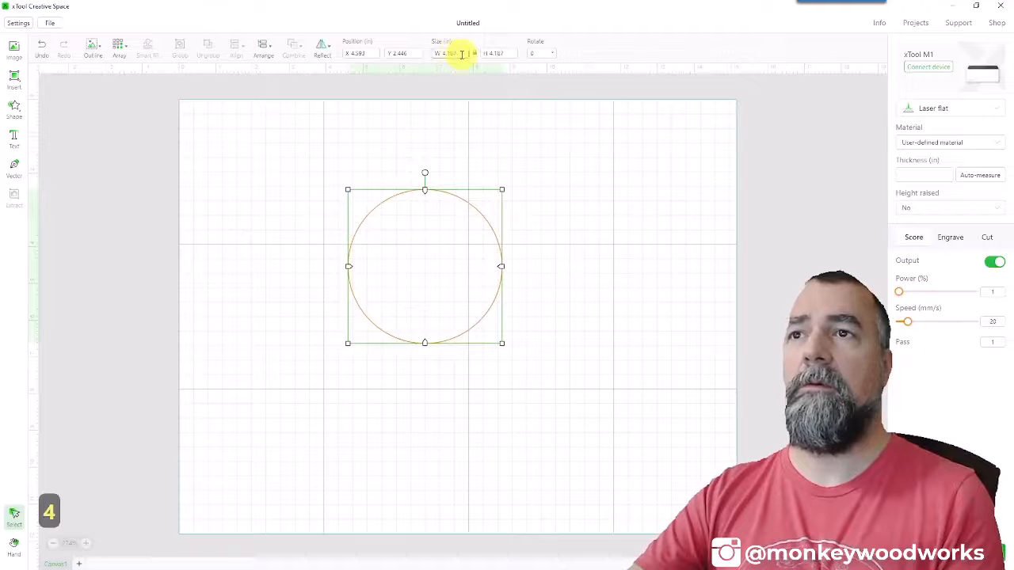
pyautogui.write('4')
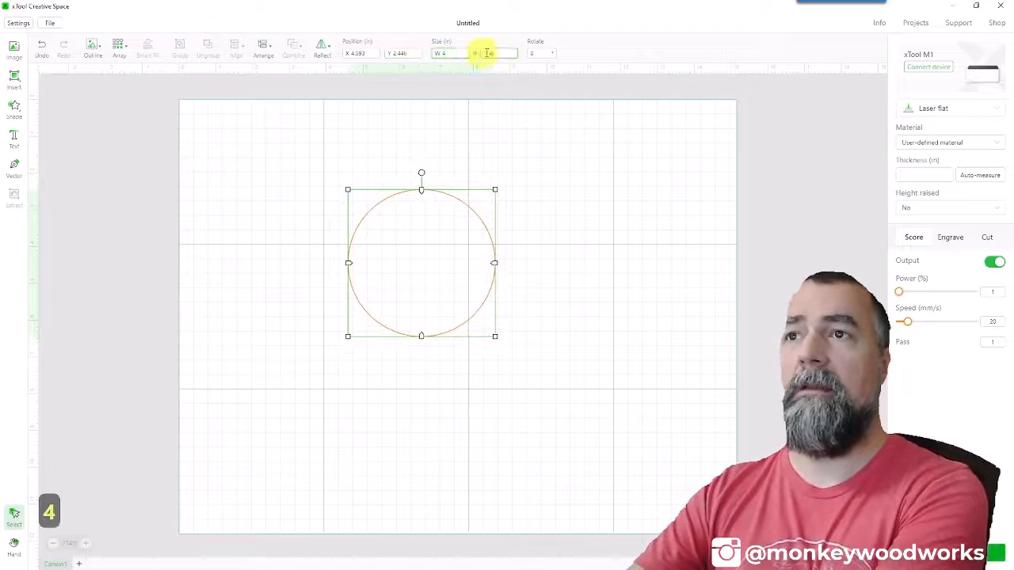
# - Duplicate the 4 in circle and move the copy down and to the right so it partly overlaps the original
pyautogui.click(560, 181)
pyautogui.moveTo(536, 167); pyautogui.dragTo(291, 351)
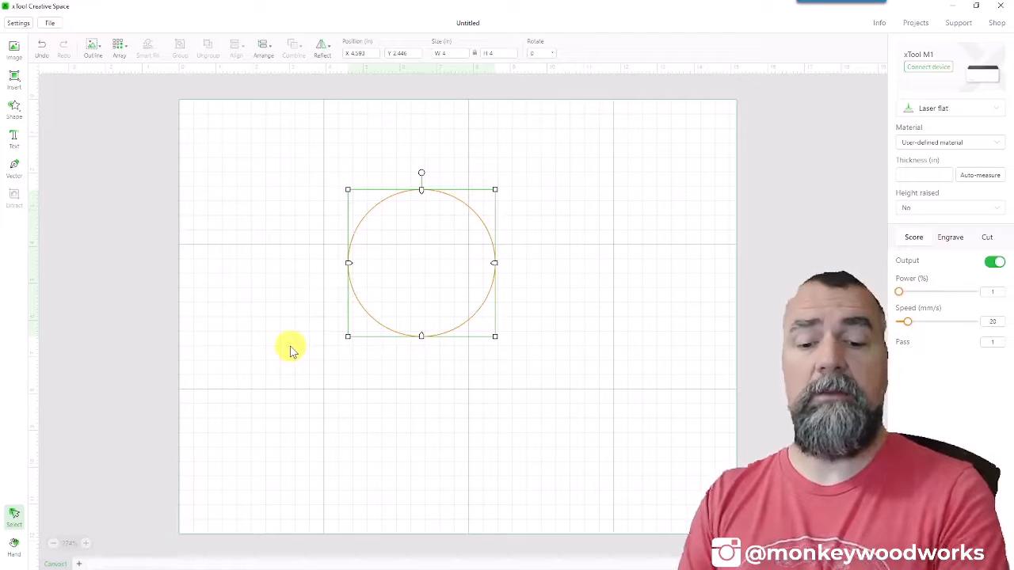
pyautogui.hotkey('ctrl', 'c')
pyautogui.hotkey('ctrl', 'v')
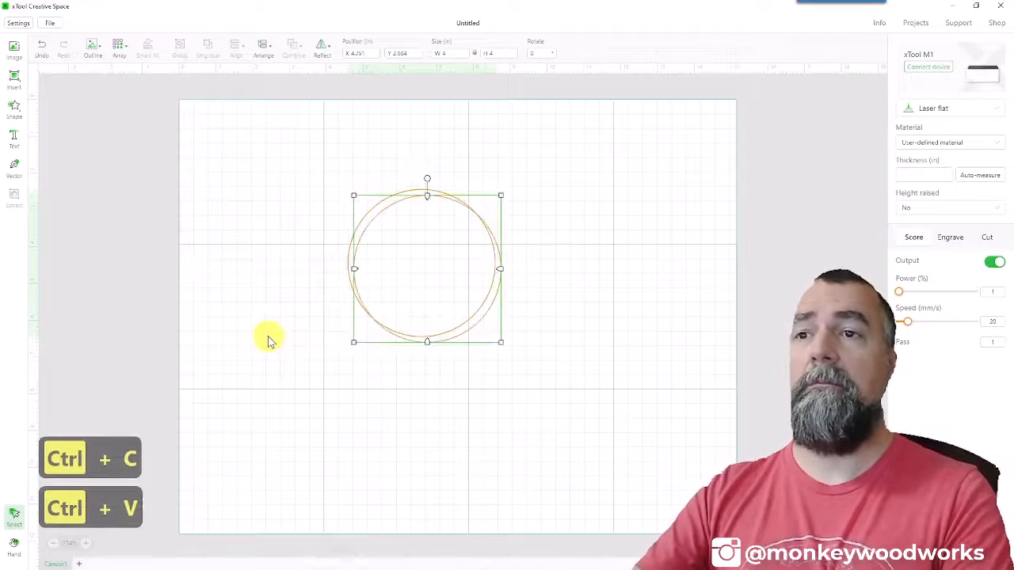
pyautogui.moveTo(417, 309); pyautogui.dragTo(507, 335)
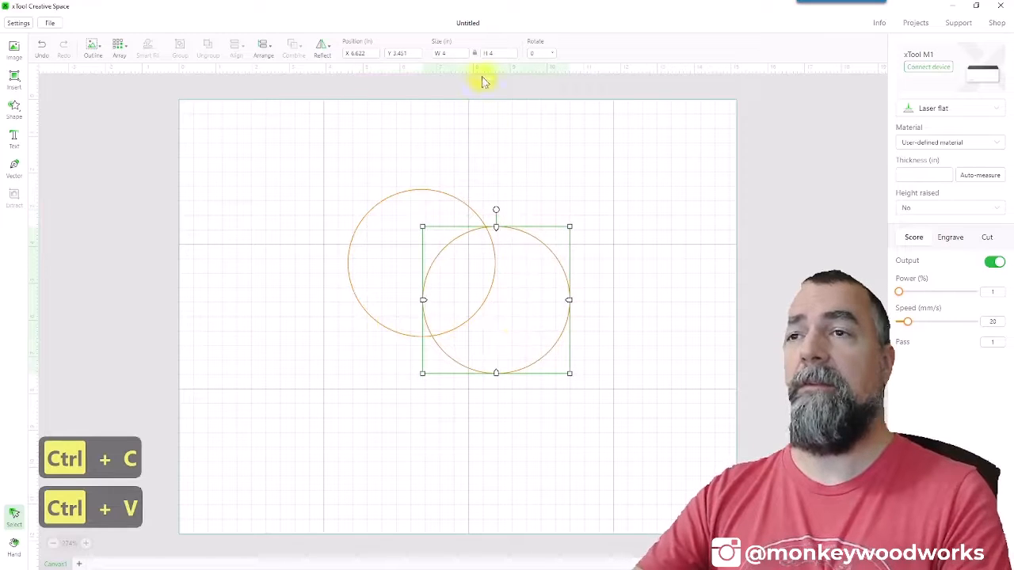
# - Set the duplicate circle's width to 3.5 in and move it slightly lower, still overlapping the larger circle
pyautogui.click(440, 54)
pyautogui.write('3.5')
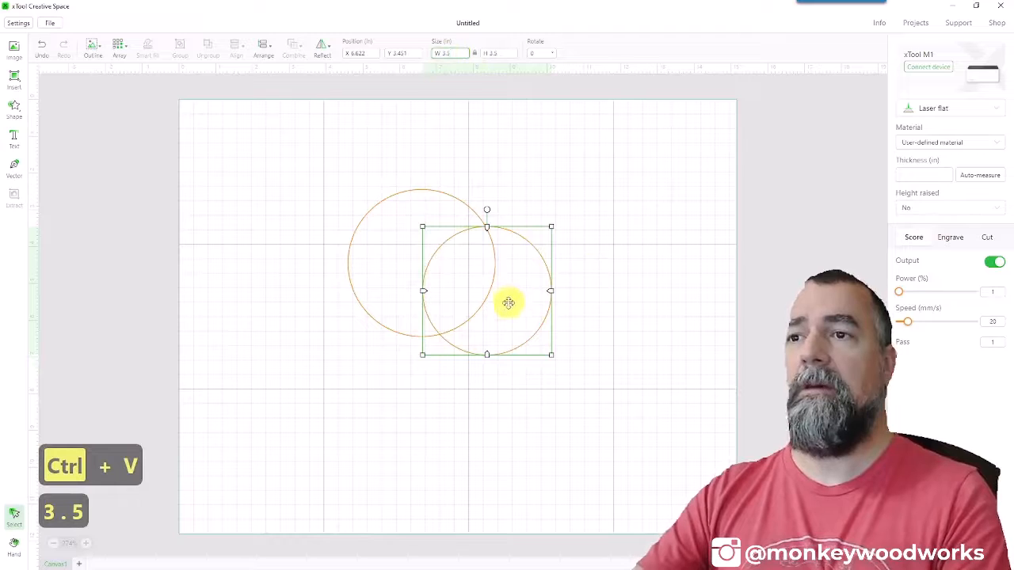
pyautogui.moveTo(511, 310); pyautogui.dragTo(501, 334)
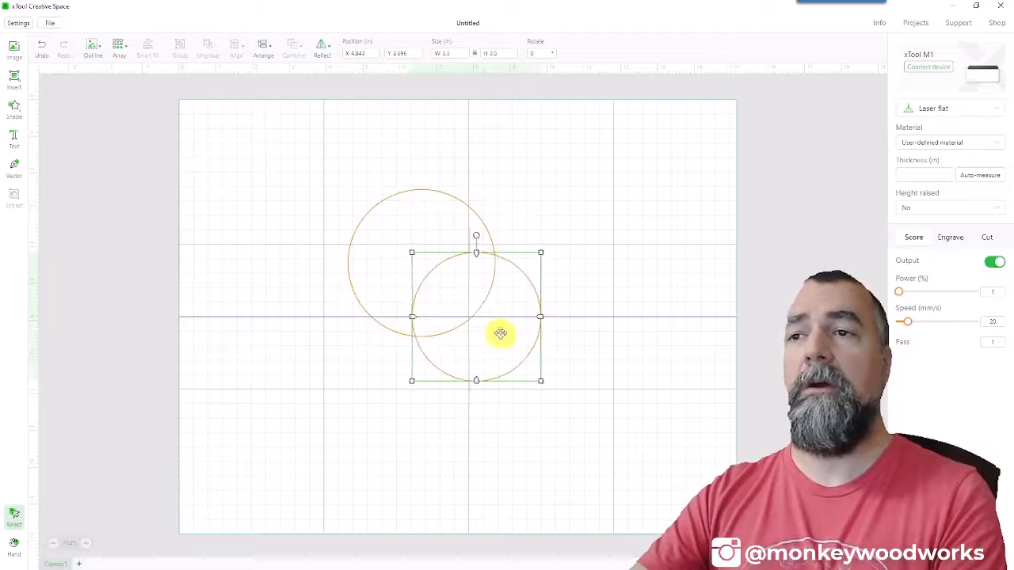
# - Align both circles to a common centre, horizontally and vertically
pyautogui.click(612, 206)
pyautogui.moveTo(594, 129); pyautogui.dragTo(326, 391)
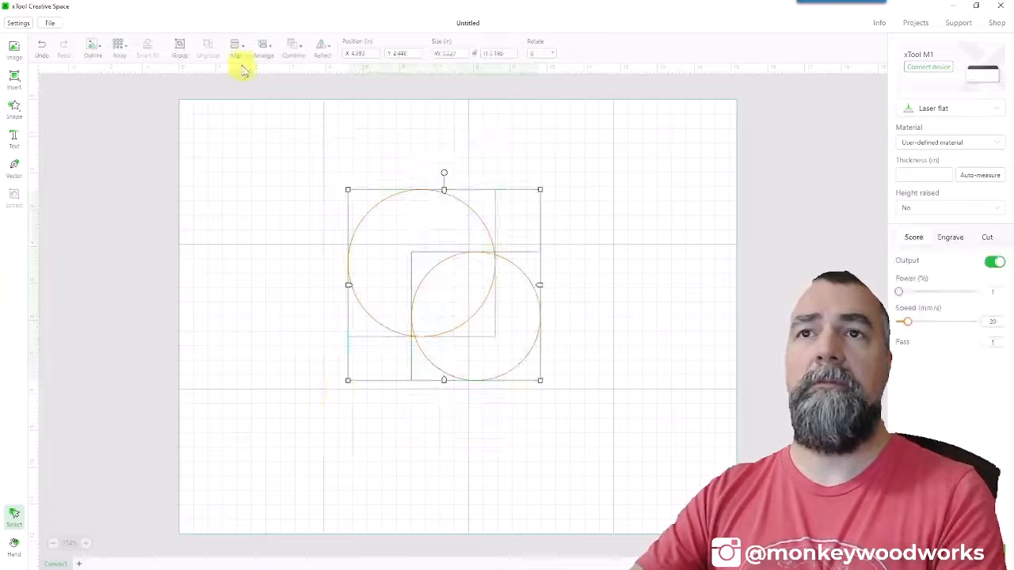
pyautogui.click(236, 48)
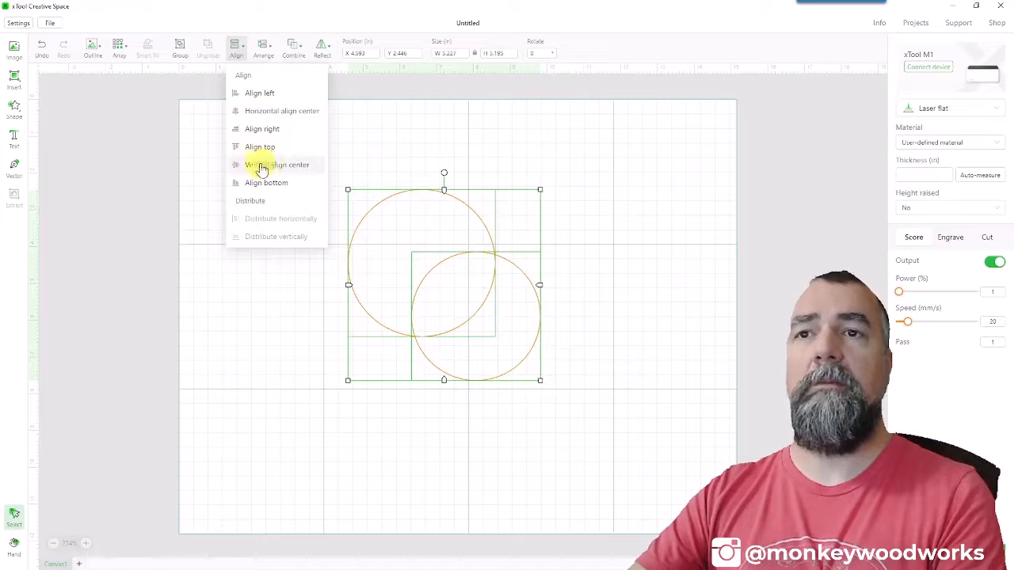
pyautogui.click(266, 114)
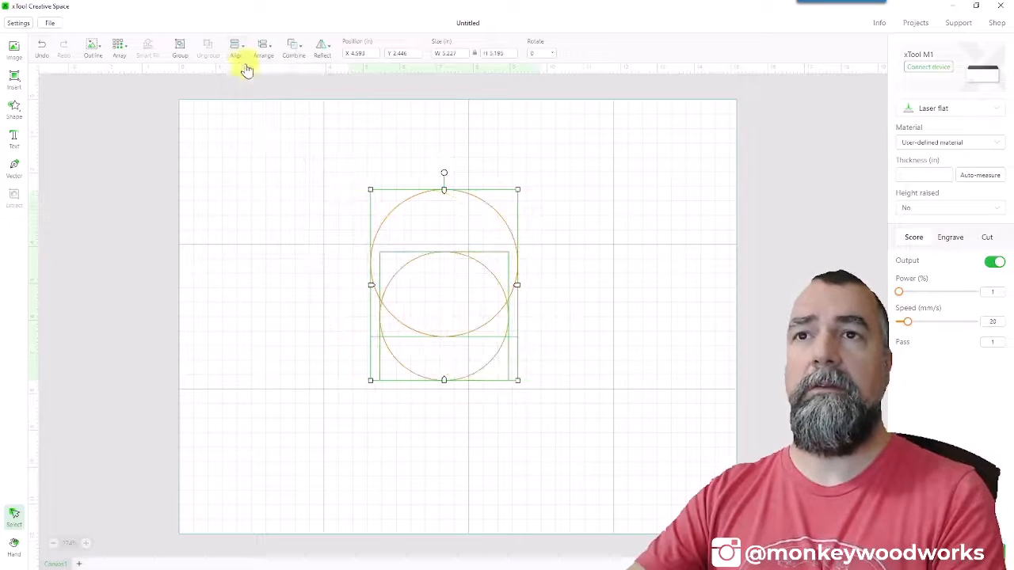
pyautogui.click(236, 48)
pyautogui.click(251, 164)
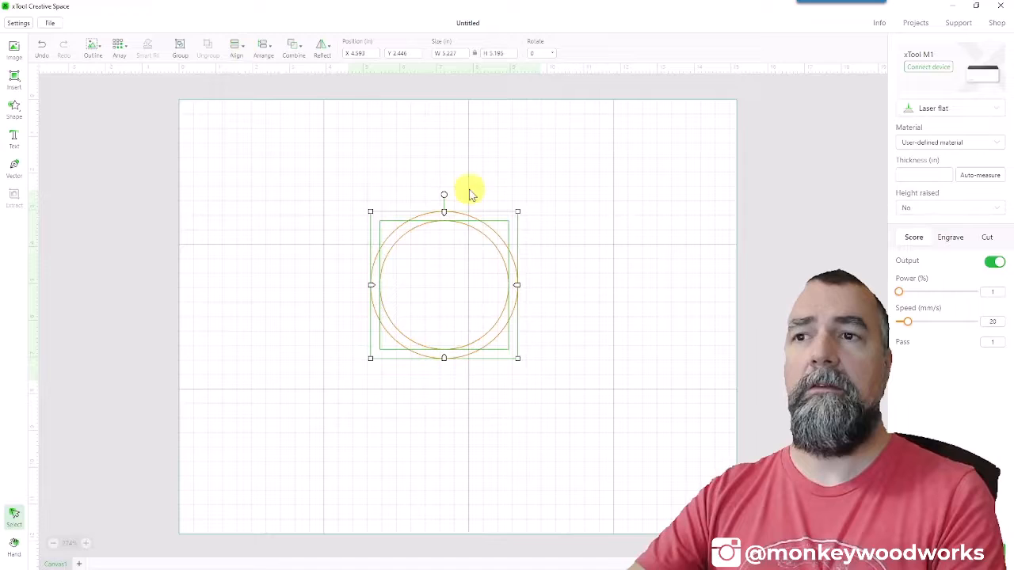
pyautogui.click(626, 194)
# - Set the inner 3.5 in circle's processing type to Engrave
pyautogui.click(470, 302)
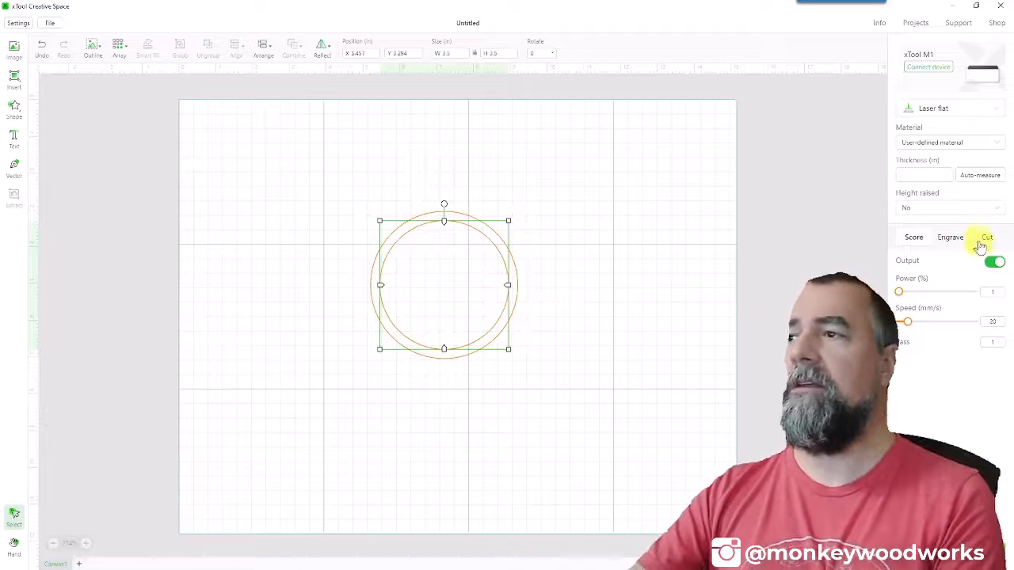
pyautogui.click(952, 238)
pyautogui.click(648, 223)
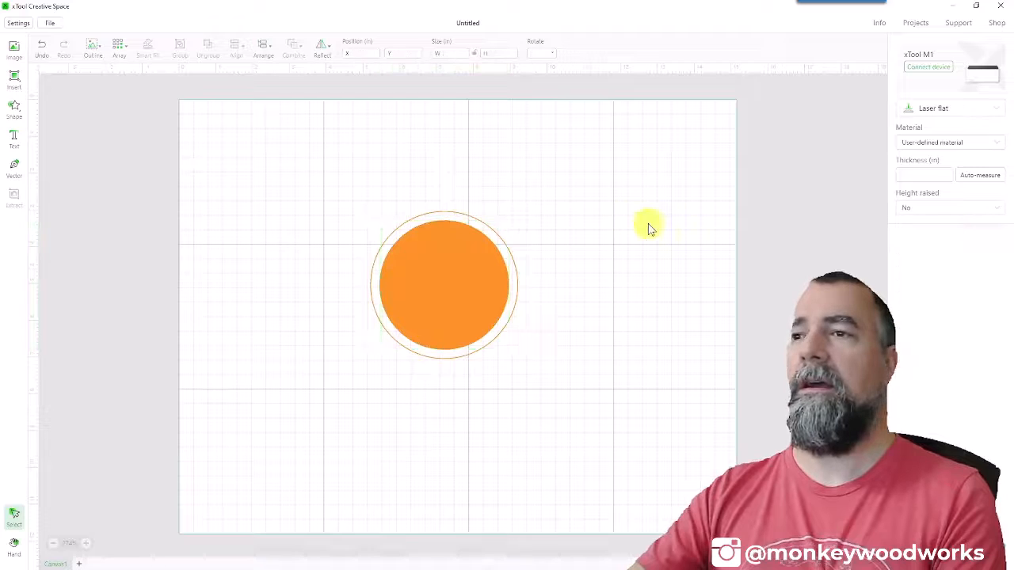
# - Set both circles to Engrave, and change them both back to Score
pyautogui.moveTo(600, 194); pyautogui.dragTo(349, 412)
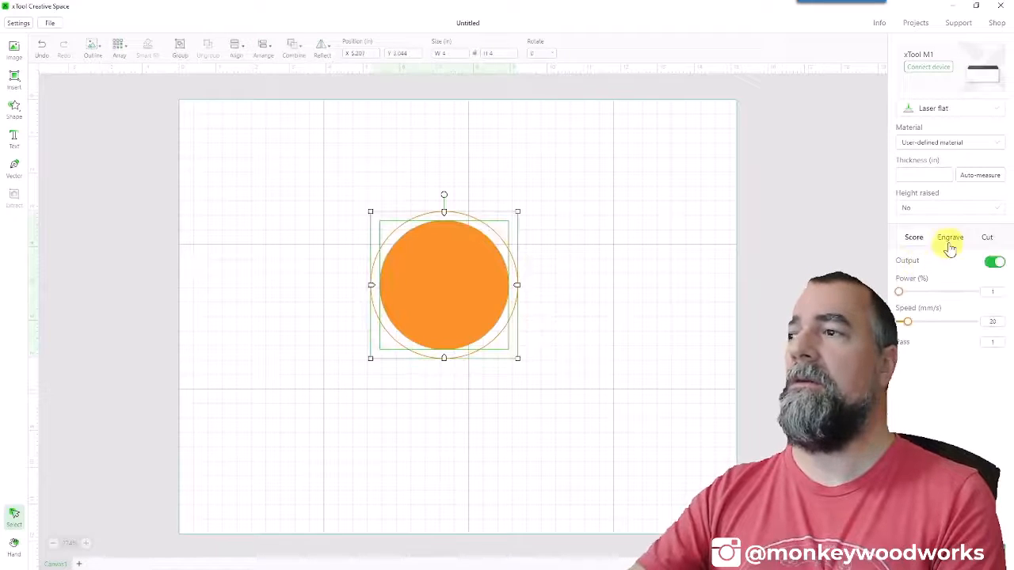
pyautogui.click(950, 238)
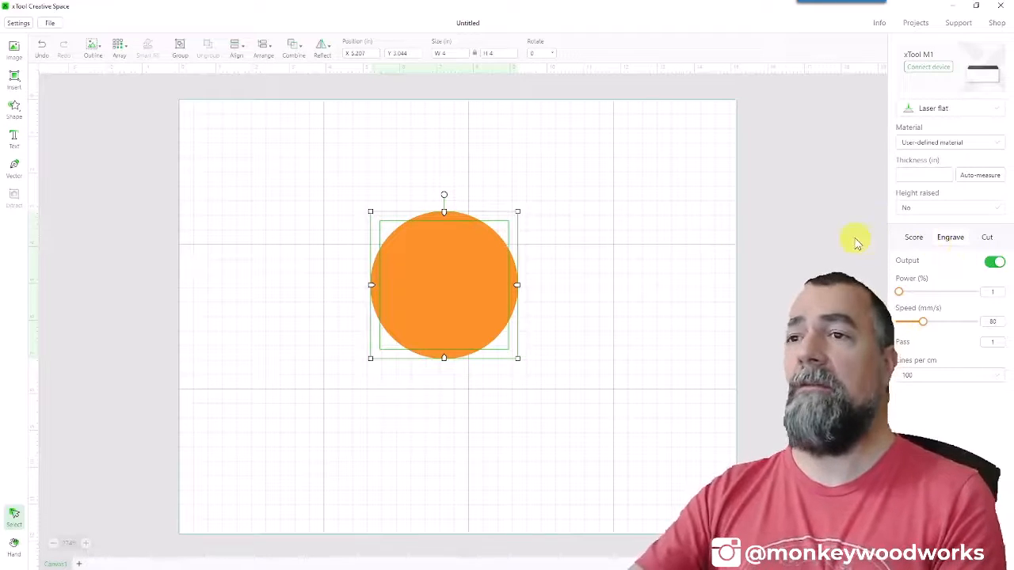
pyautogui.click(915, 240)
pyautogui.click(730, 235)
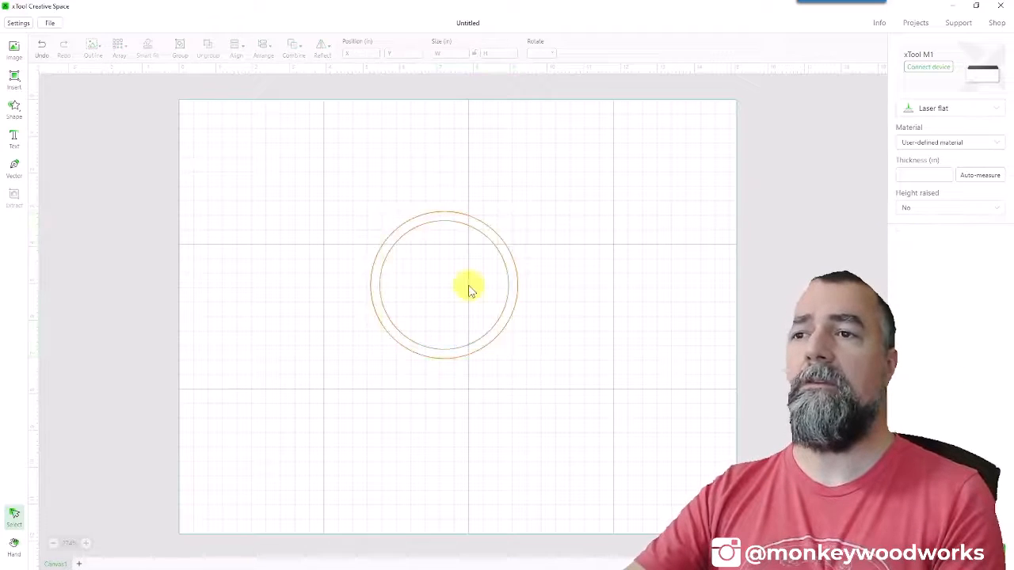
# - Snap the inner circle to the outer circle's centre and change its stacking order
pyautogui.click(469, 287)
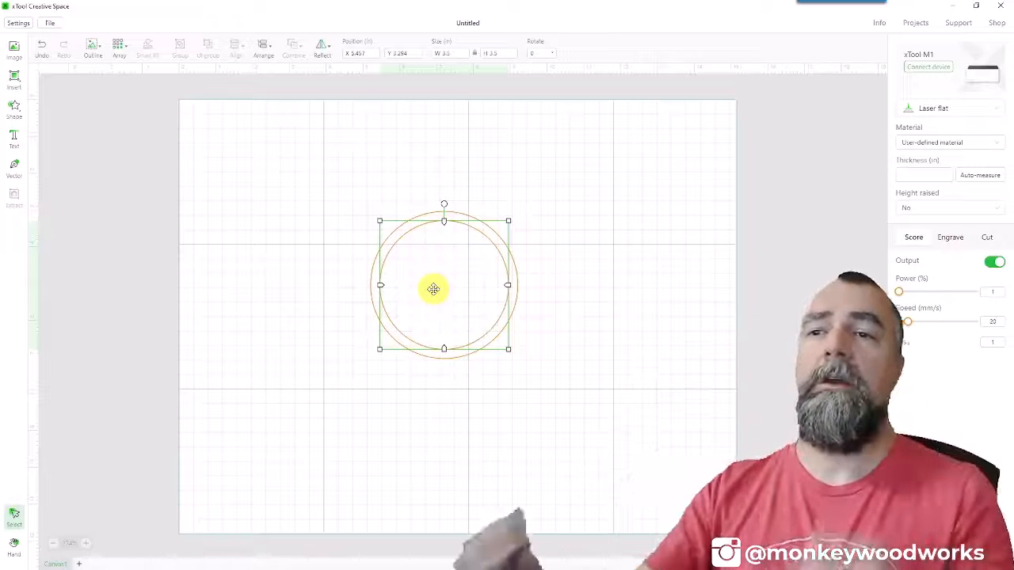
pyautogui.moveTo(436, 283)
pyautogui.mouseDown()
pyautogui.moveTo(478, 281)
pyautogui.moveTo(436, 285)
pyautogui.moveTo(436, 276)
pyautogui.mouseUp()
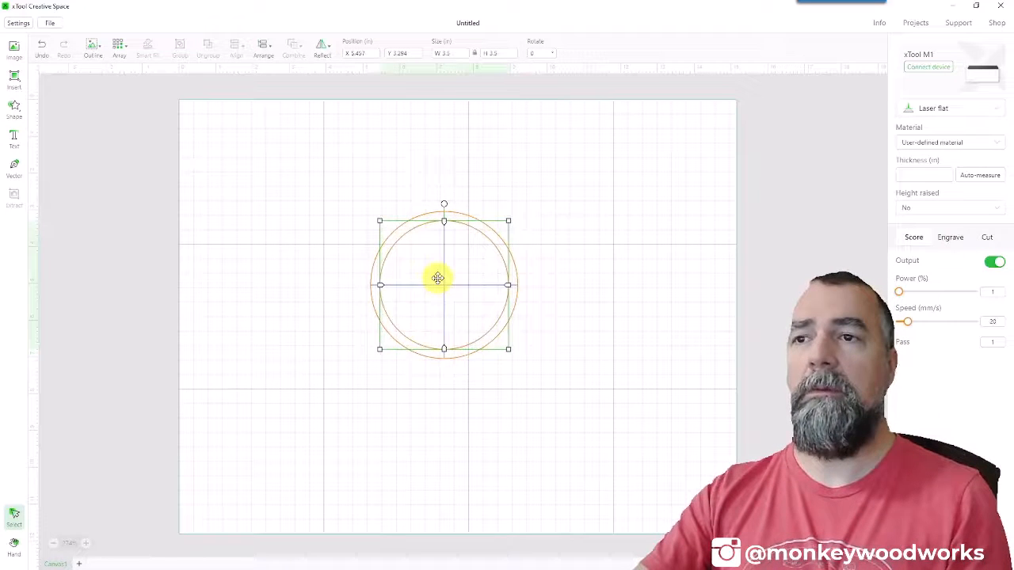
pyautogui.click(264, 47)
pyautogui.click(286, 80)
pyautogui.click(255, 187)
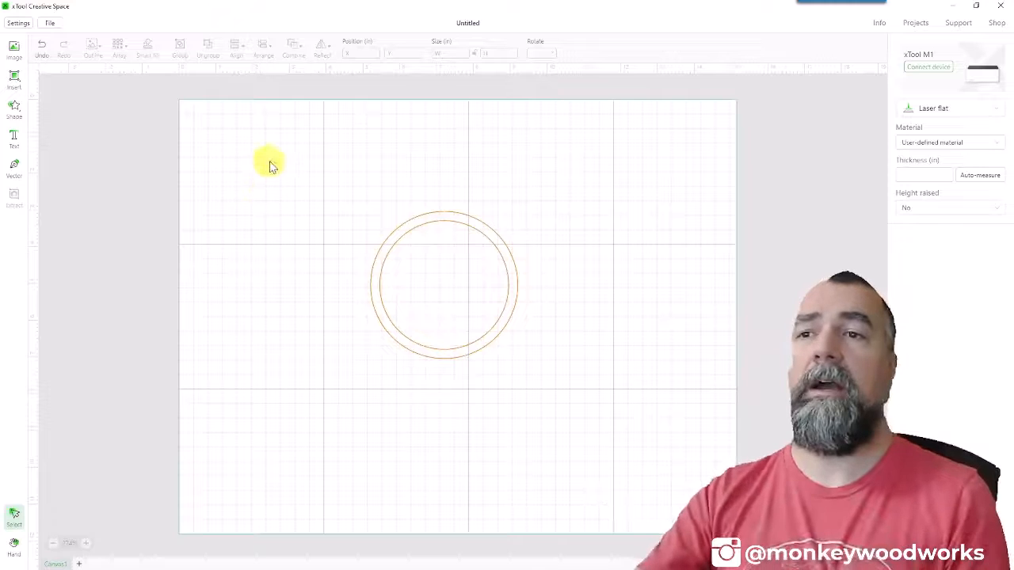
# - Combine the two concentric circles into a single ring shape and move it slightly to the left
pyautogui.moveTo(570, 153); pyautogui.dragTo(293, 382)
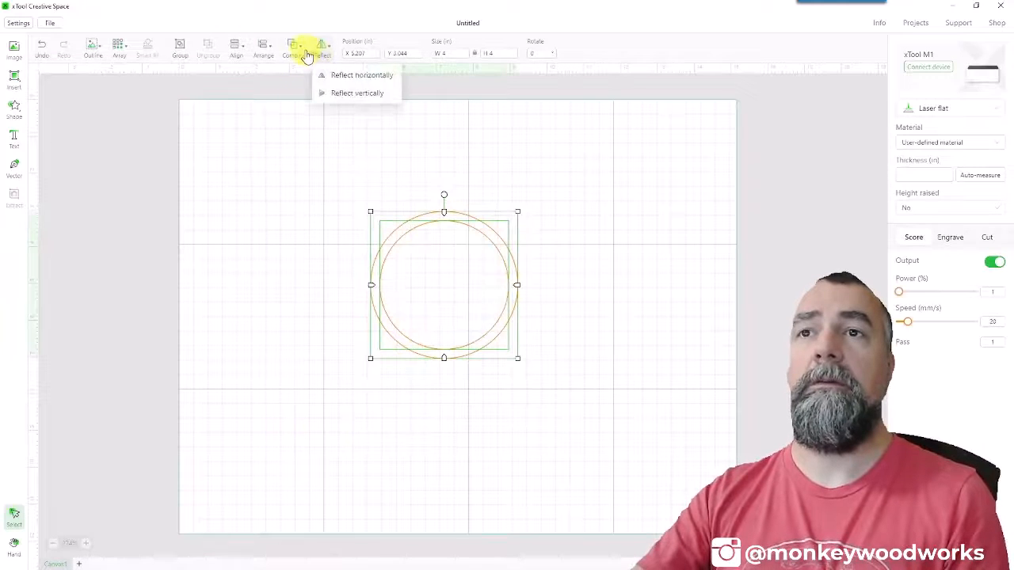
pyautogui.moveTo(306, 54)
pyautogui.click(323, 129)
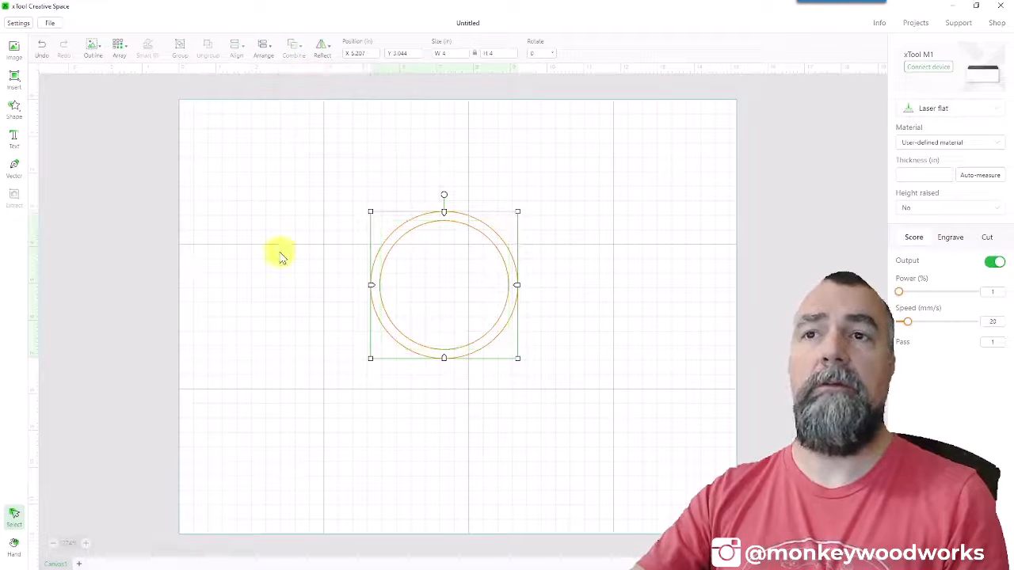
pyautogui.moveTo(433, 304)
pyautogui.mouseDown()
pyautogui.moveTo(439, 317)
pyautogui.moveTo(403, 274)
pyautogui.moveTo(414, 301)
pyautogui.mouseUp()
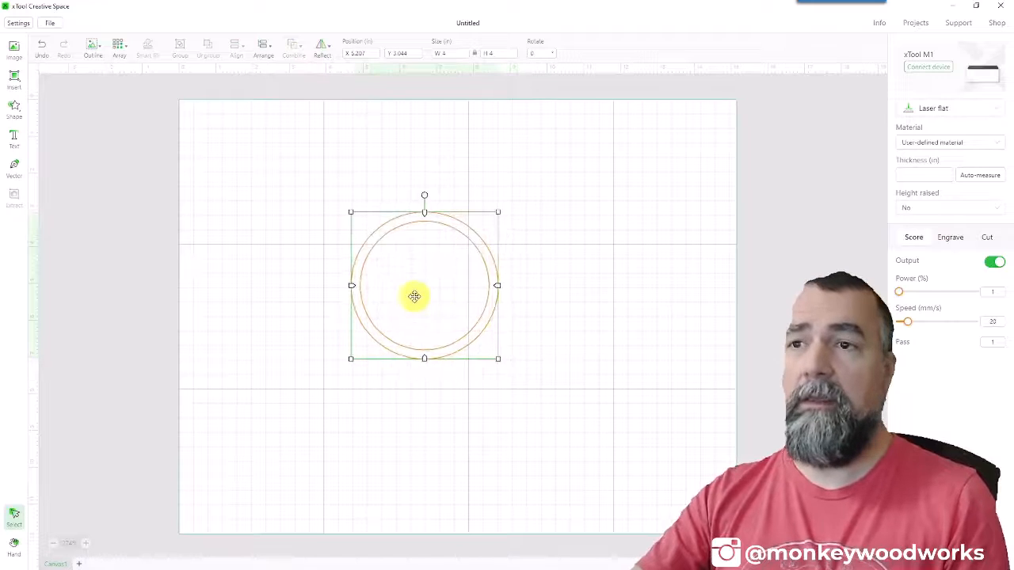
# - Set the combined ring's processing type to Engrave to check its fill, and change it back to Score
pyautogui.click(951, 238)
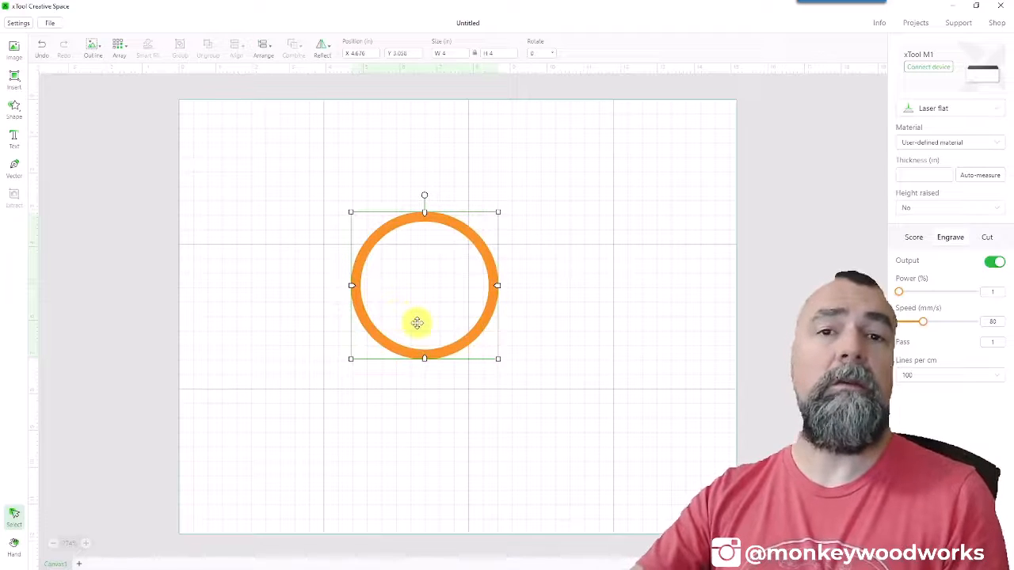
pyautogui.click(616, 289)
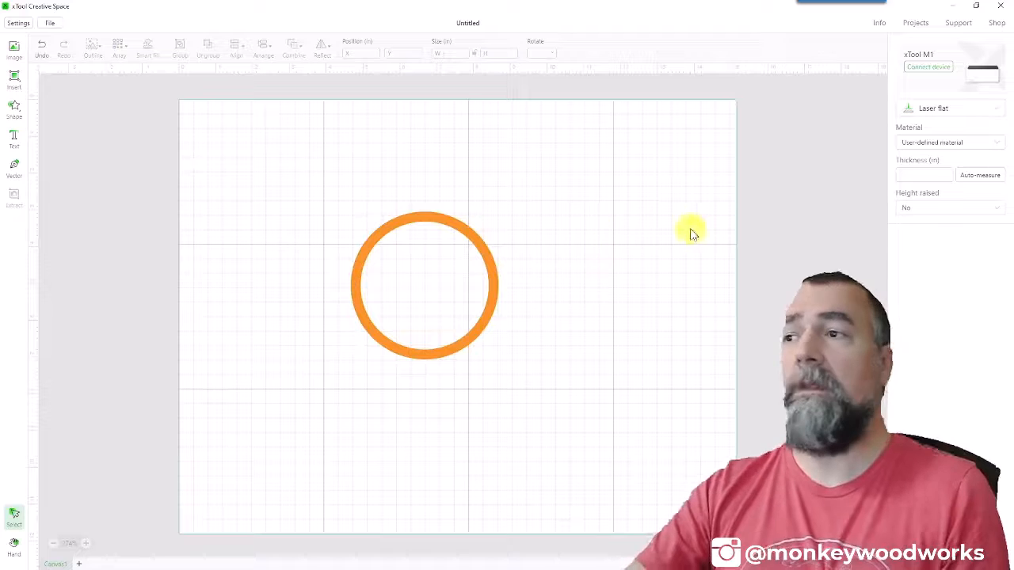
pyautogui.click(492, 265)
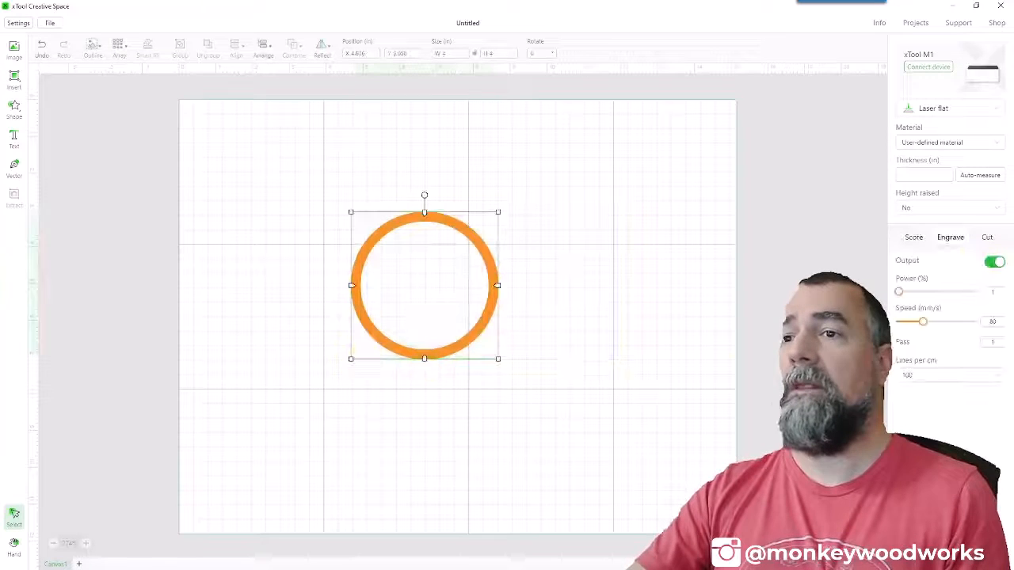
pyautogui.click(914, 237)
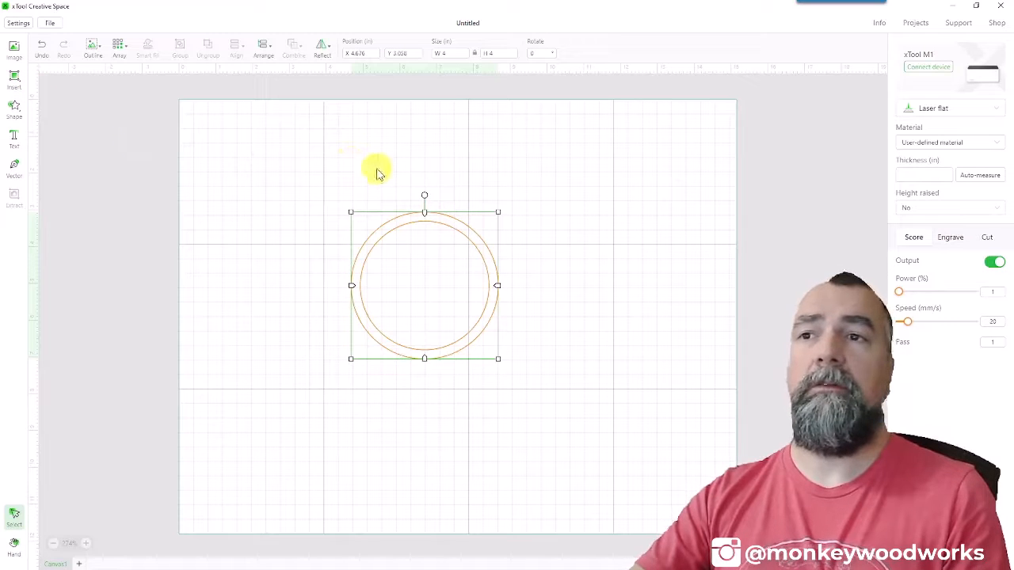
# - Draw a plain rectangle about 7.7 by 6.8 in around the ring
pyautogui.click(14, 77)
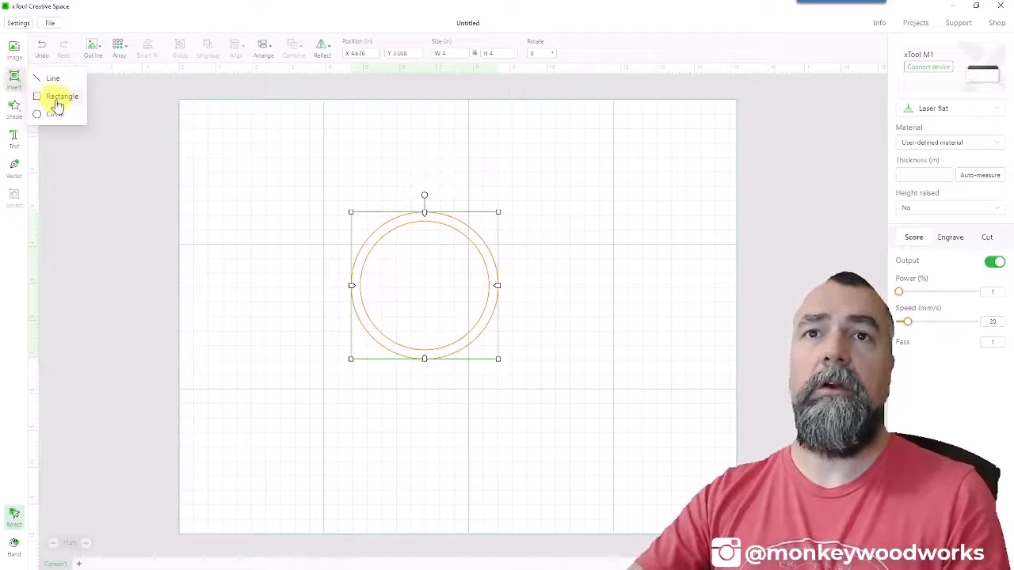
pyautogui.click(52, 95)
pyautogui.moveTo(257, 151)
pyautogui.mouseDown()
pyautogui.moveTo(341, 234)
pyautogui.moveTo(546, 342)
pyautogui.moveTo(541, 383)
pyautogui.moveTo(539, 371)
pyautogui.moveTo(522, 376)
pyautogui.moveTo(562, 399)
pyautogui.moveTo(527, 364)
pyautogui.moveTo(541, 399)
pyautogui.mouseUp()
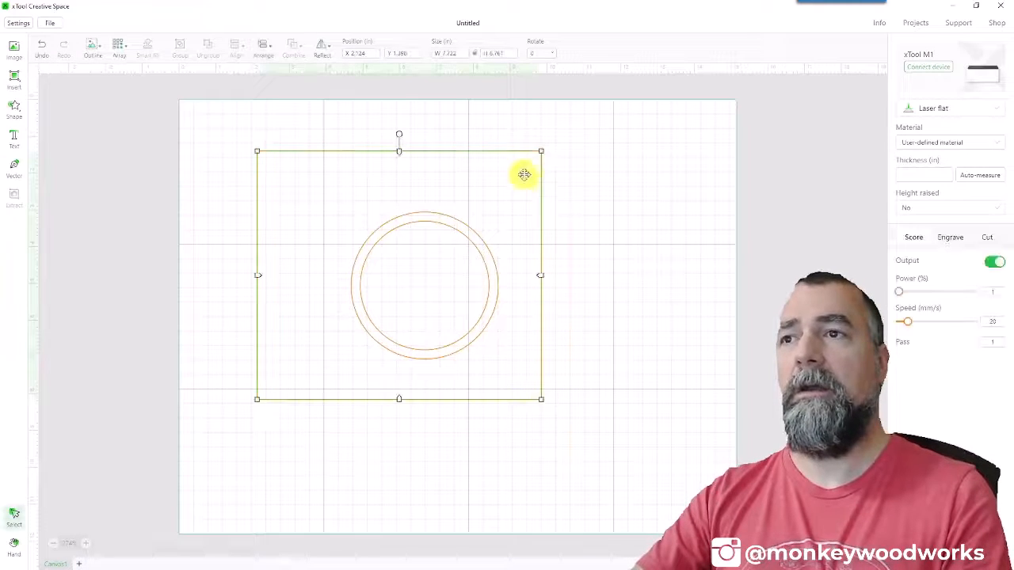
pyautogui.click(577, 229)
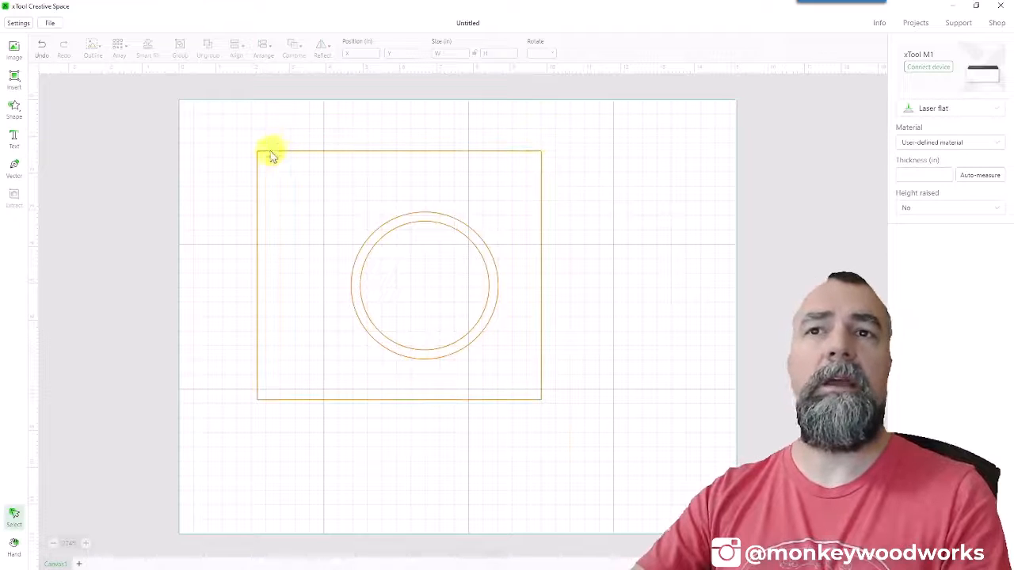
# - Insert a rounded square from the shape library and enlarge it to about 5.2 in
pyautogui.click(16, 111)
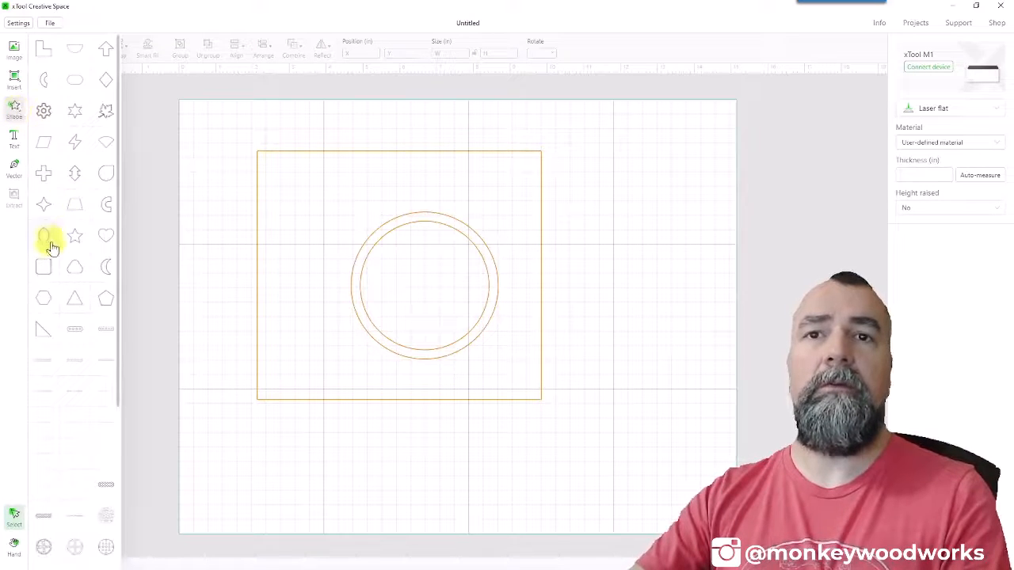
pyautogui.click(44, 269)
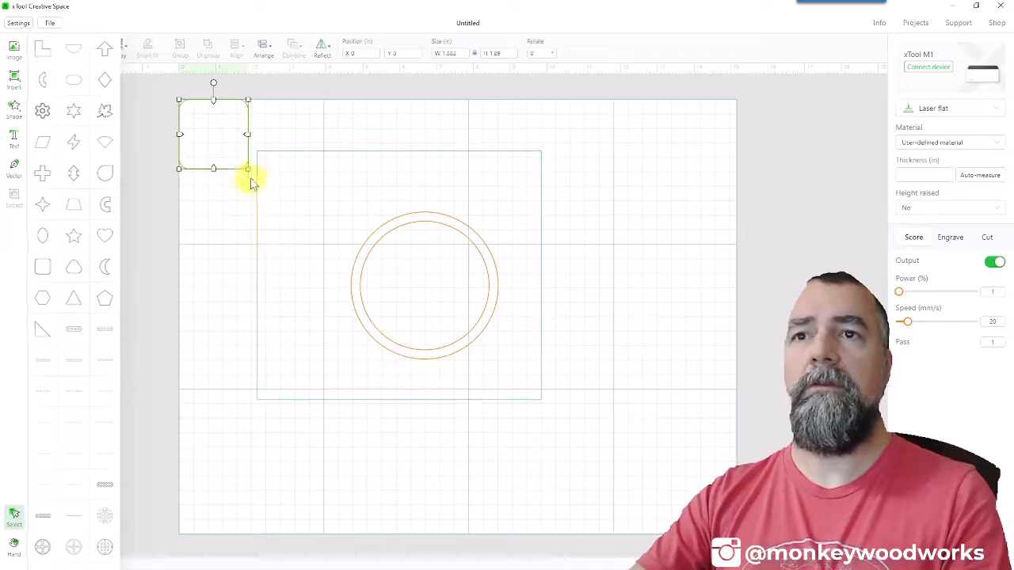
pyautogui.click(245, 166)
pyautogui.moveTo(248, 169); pyautogui.dragTo(369, 291)
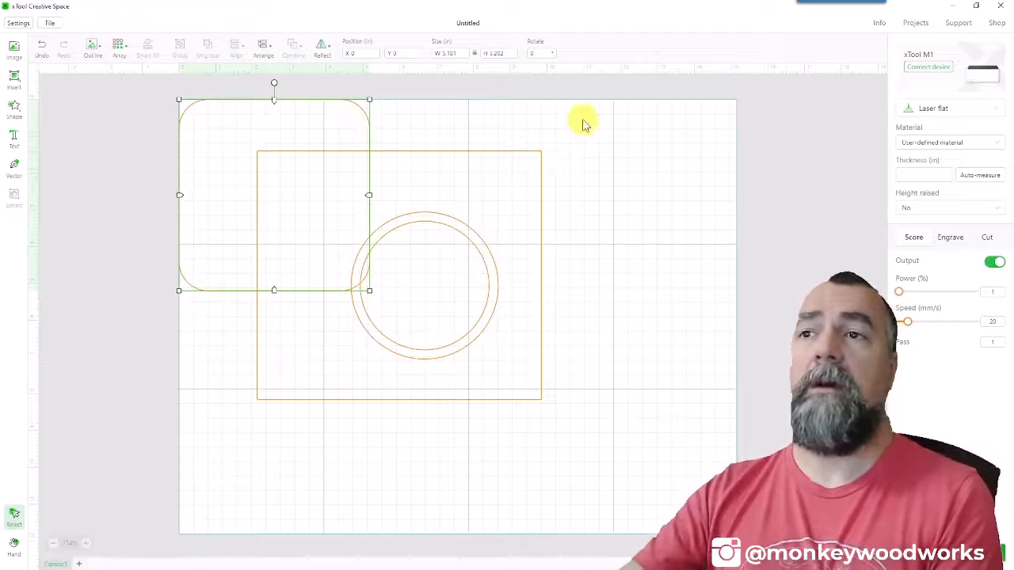
# - Delete the plain rectangle around the ring and set the rounded square's width to 5 in
pyautogui.moveTo(581, 120); pyautogui.dragTo(502, 190)
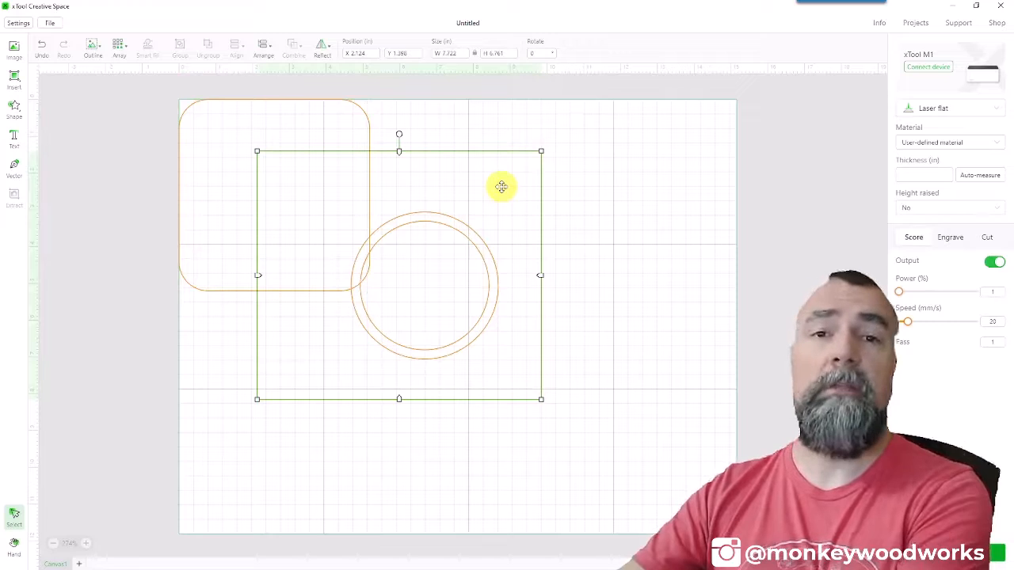
pyautogui.press('Delete')
pyautogui.click(319, 267)
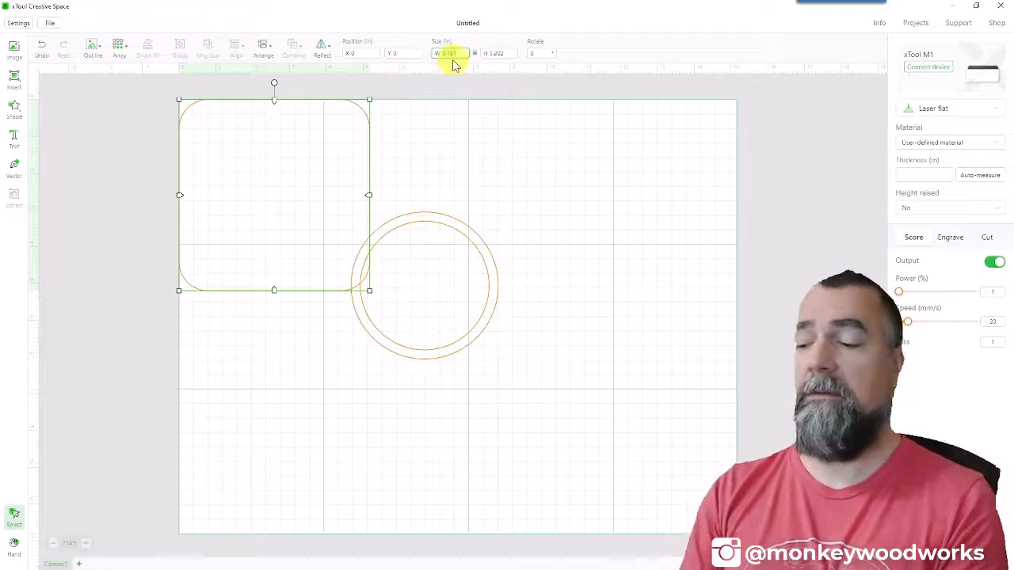
pyautogui.write('5')
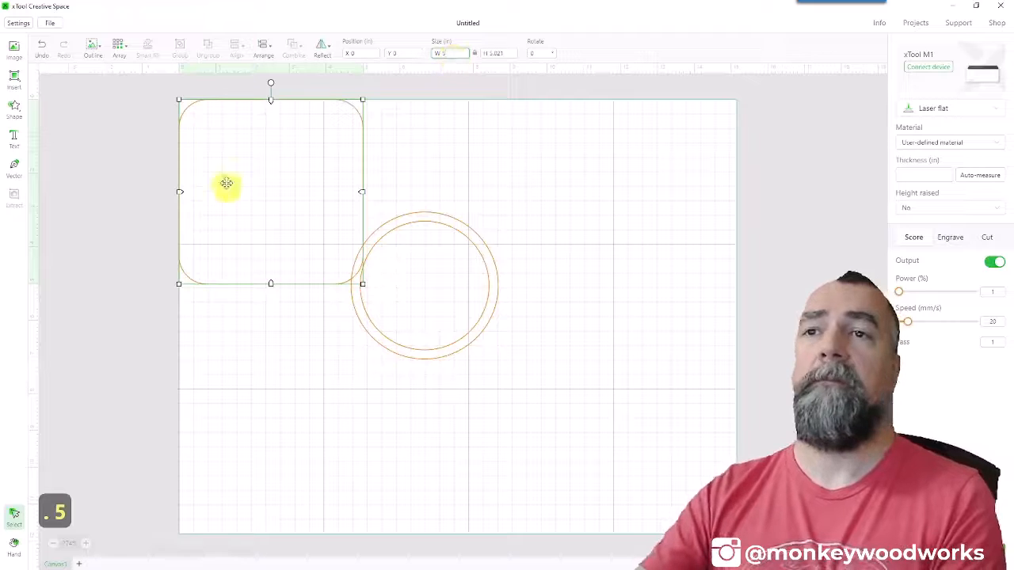
# - Move the rounded square further into the canvas and size it to 0.5 by 0.5 in, unlocking its aspect ratio for the height
pyautogui.moveTo(238, 208); pyautogui.dragTo(315, 254)
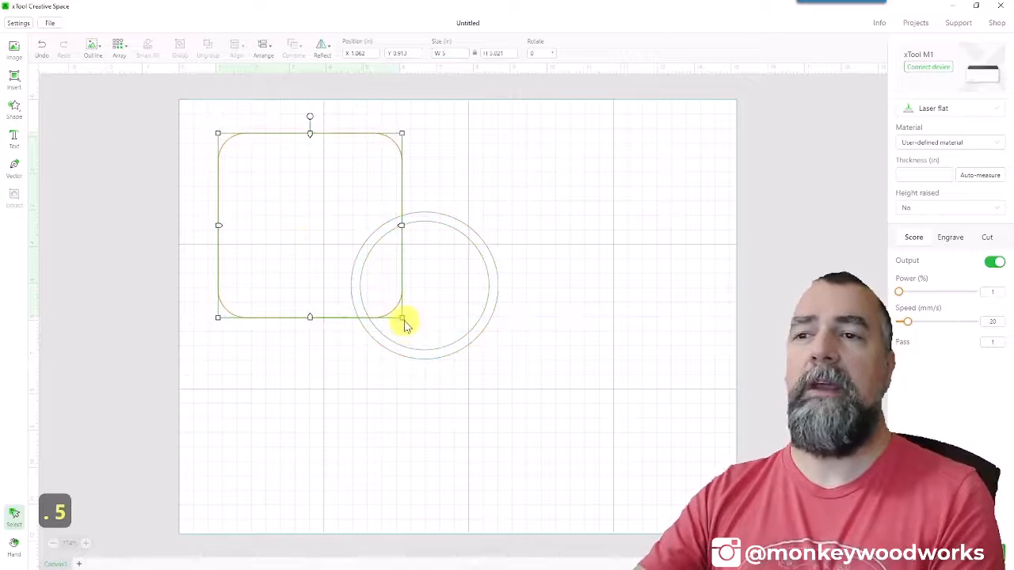
pyautogui.moveTo(403, 317); pyautogui.dragTo(253, 168)
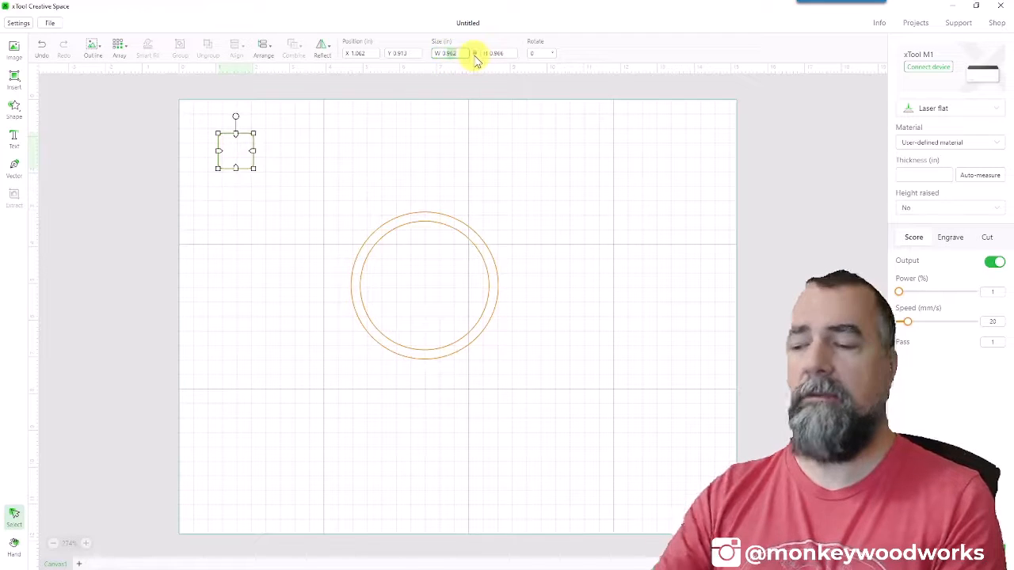
pyautogui.write('0.5')
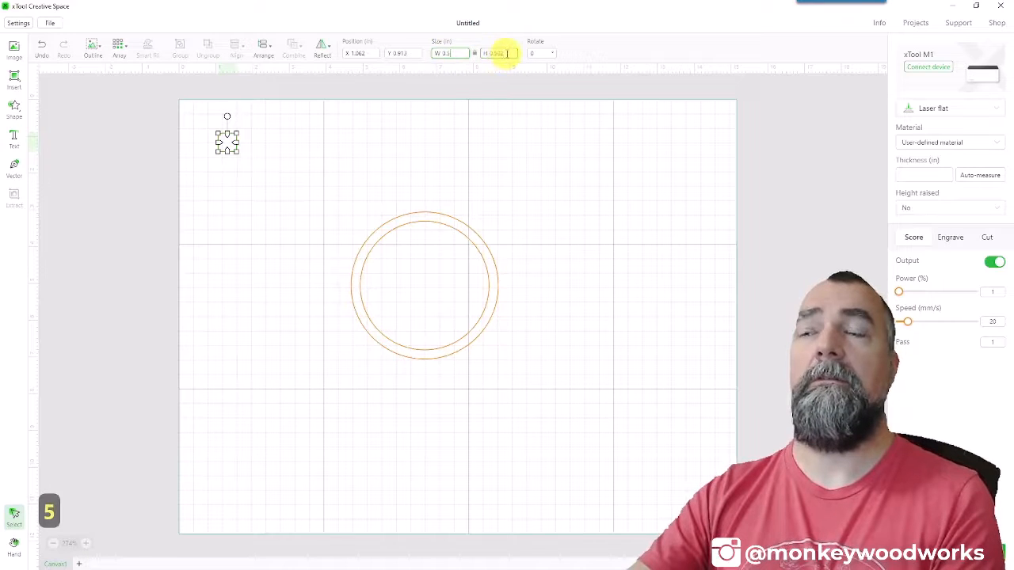
pyautogui.click(476, 55)
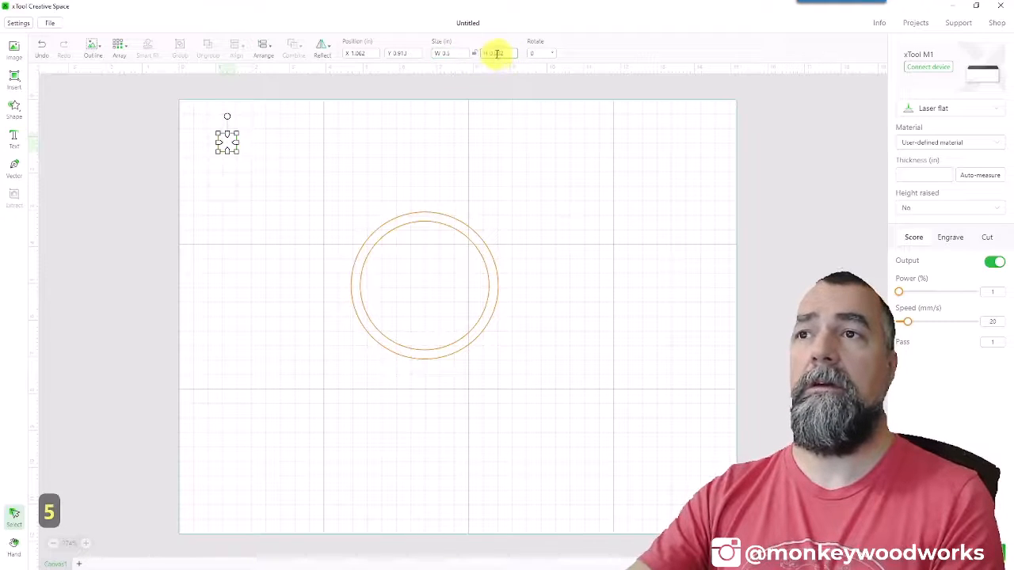
pyautogui.click(497, 53)
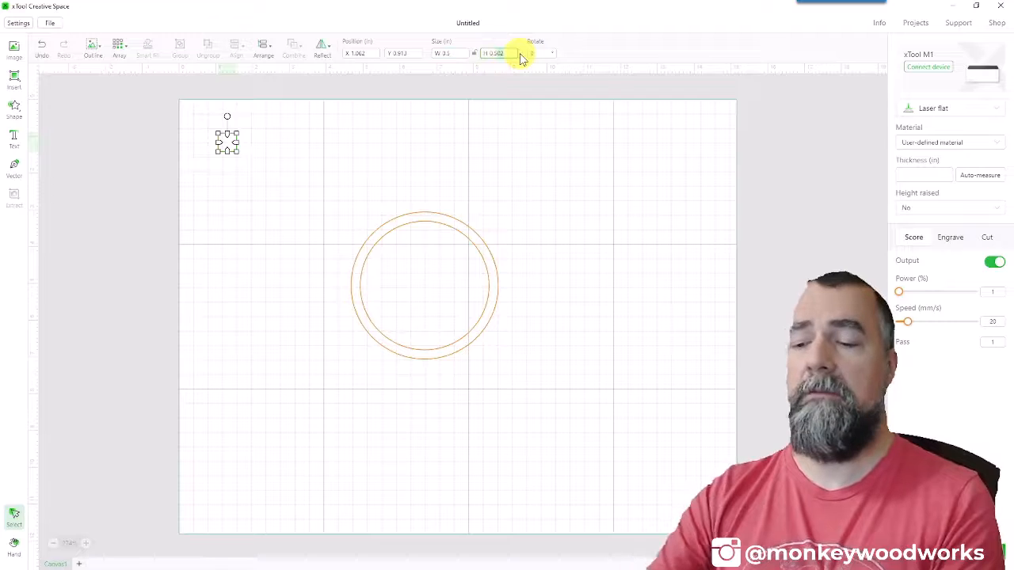
pyautogui.press('BackSpace')
pyautogui.click(274, 150)
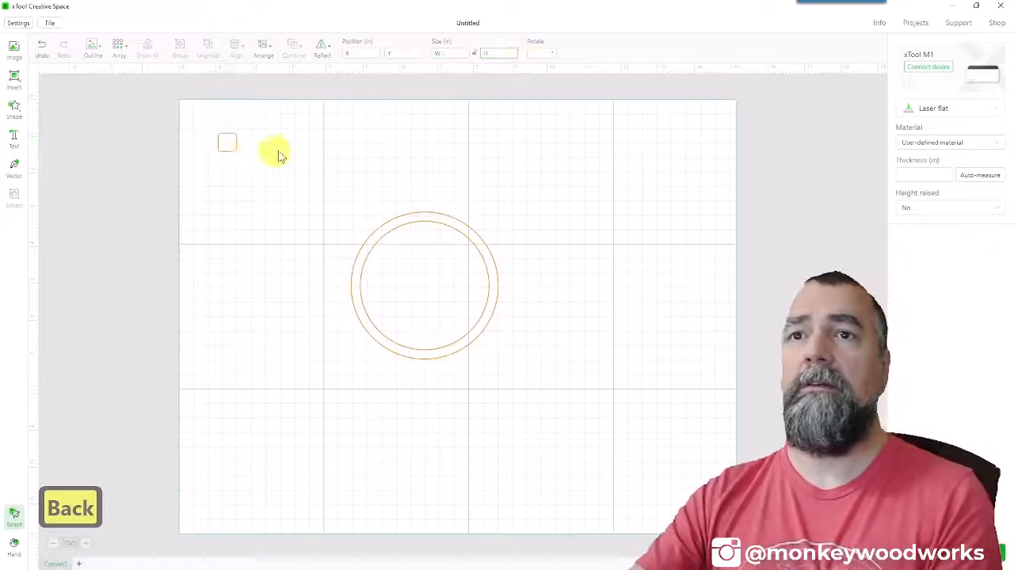
# - Move the rounded square to just above the ring and enlarge it to about 1.7 by 1.5 in
pyautogui.click(232, 145)
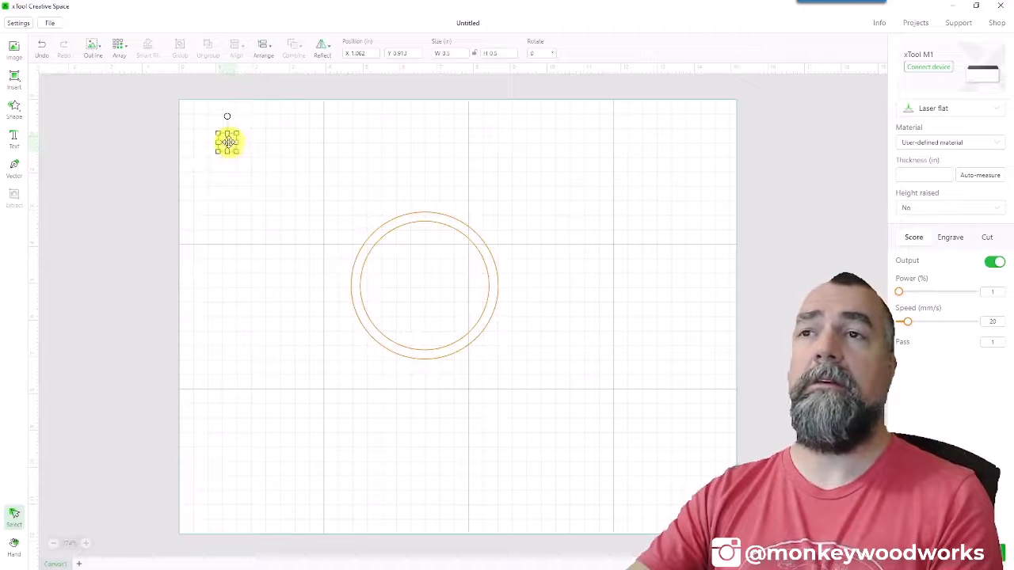
pyautogui.moveTo(227, 143); pyautogui.dragTo(409, 194)
pyautogui.click(482, 118)
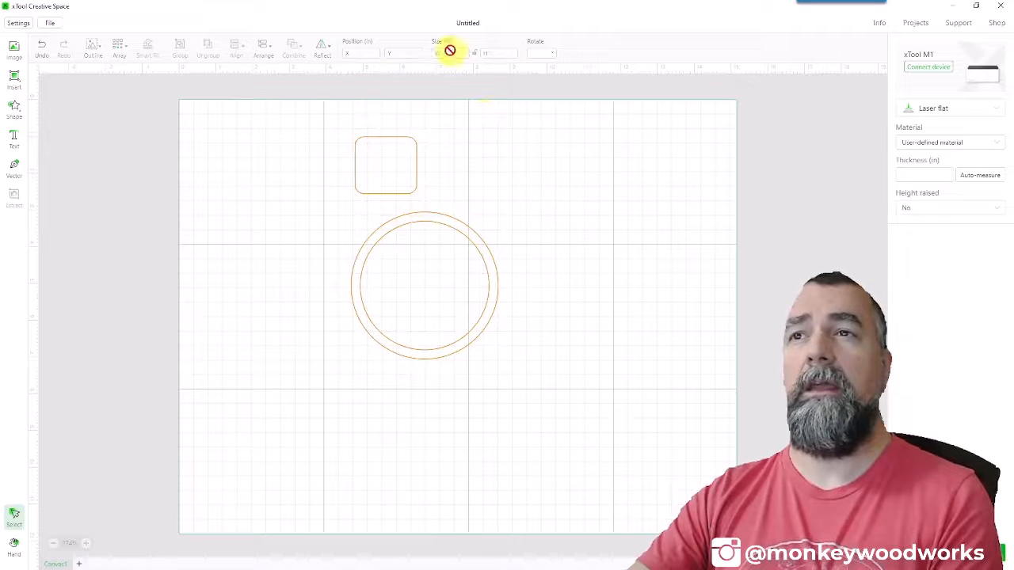
pyautogui.click(377, 144)
pyautogui.moveTo(460, 54); pyautogui.dragTo(433, 54)
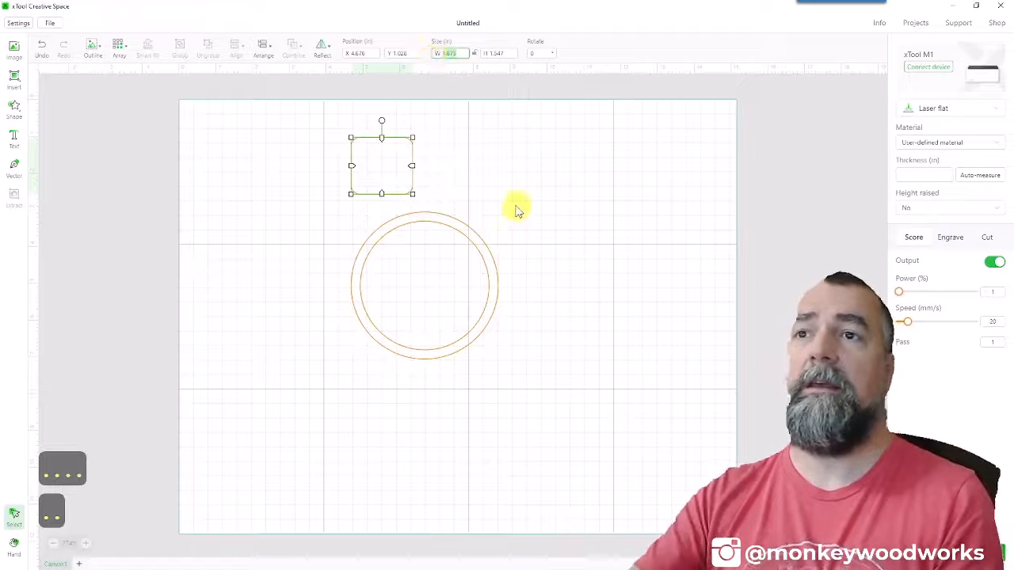
# - Shrink the rounded square above the ring and set its width and height to 0.5 in each
pyautogui.moveTo(412, 193); pyautogui.dragTo(371, 158)
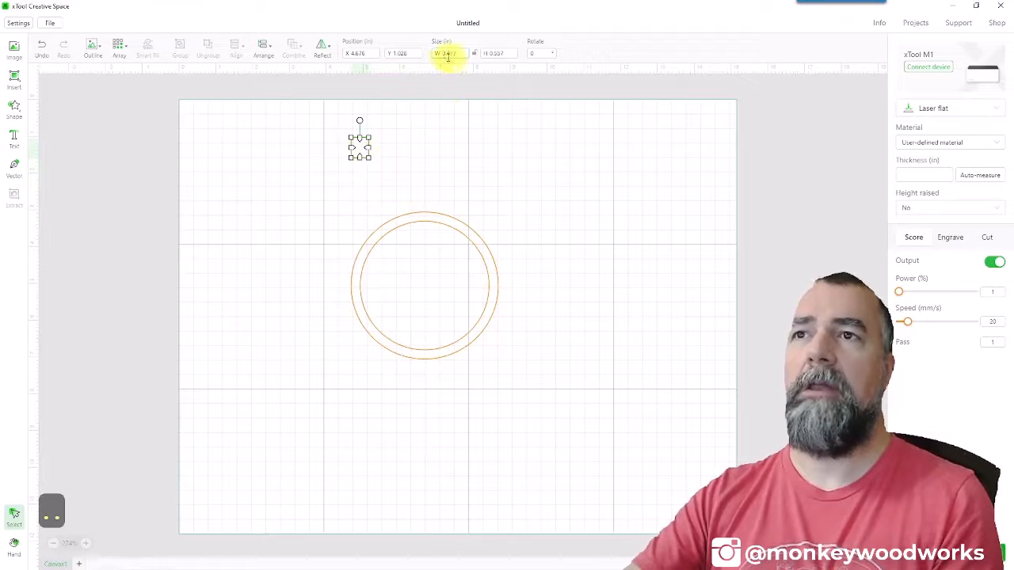
pyautogui.moveTo(448, 54); pyautogui.dragTo(524, 56)
pyautogui.write('5')
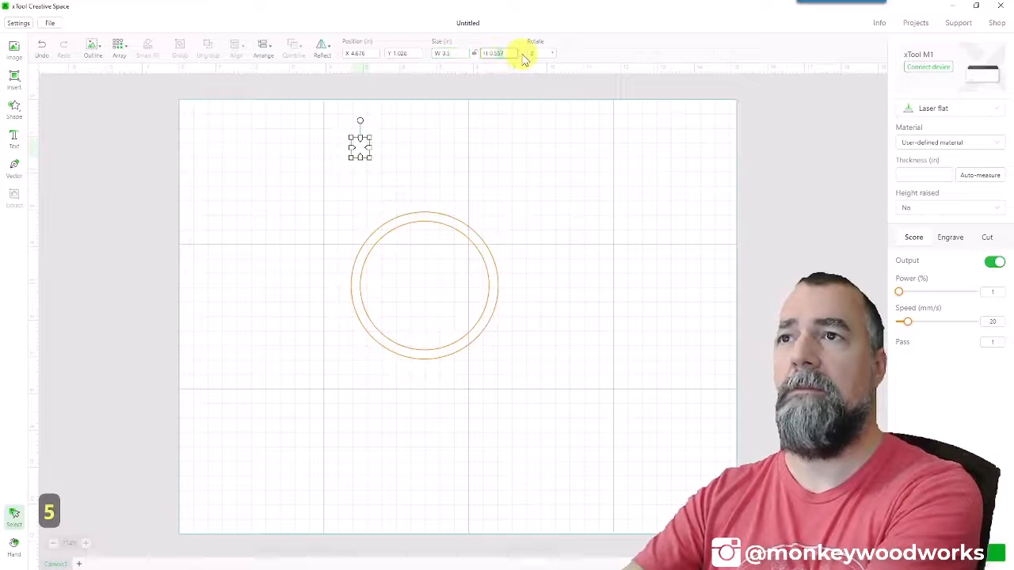
pyautogui.press('BackSpace')
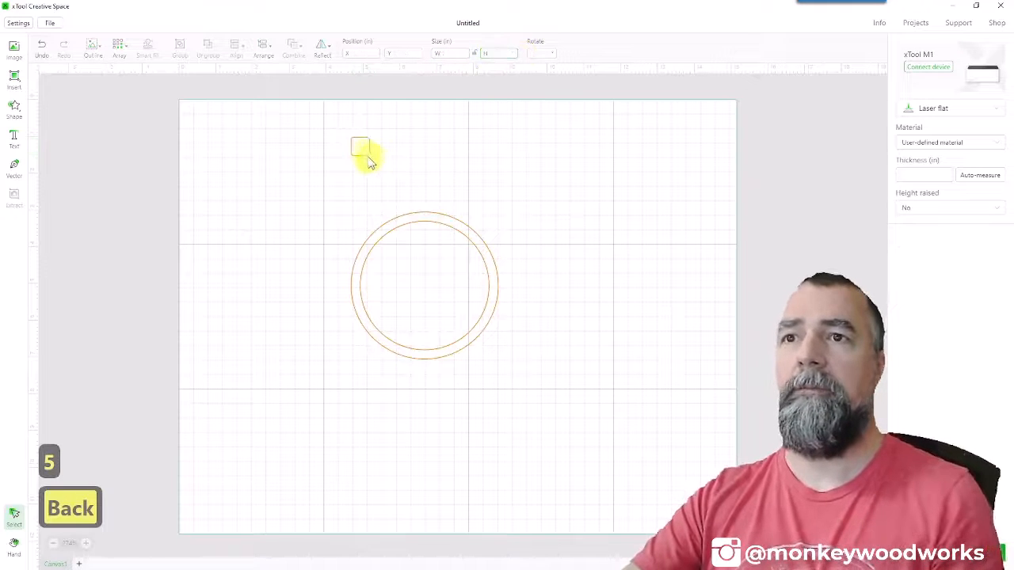
# - Place the rounded square across the ring's top edge, slightly to the right of the ring's centre
pyautogui.moveTo(359, 148); pyautogui.dragTo(424, 212)
pyautogui.scroll(5, 424, 277)
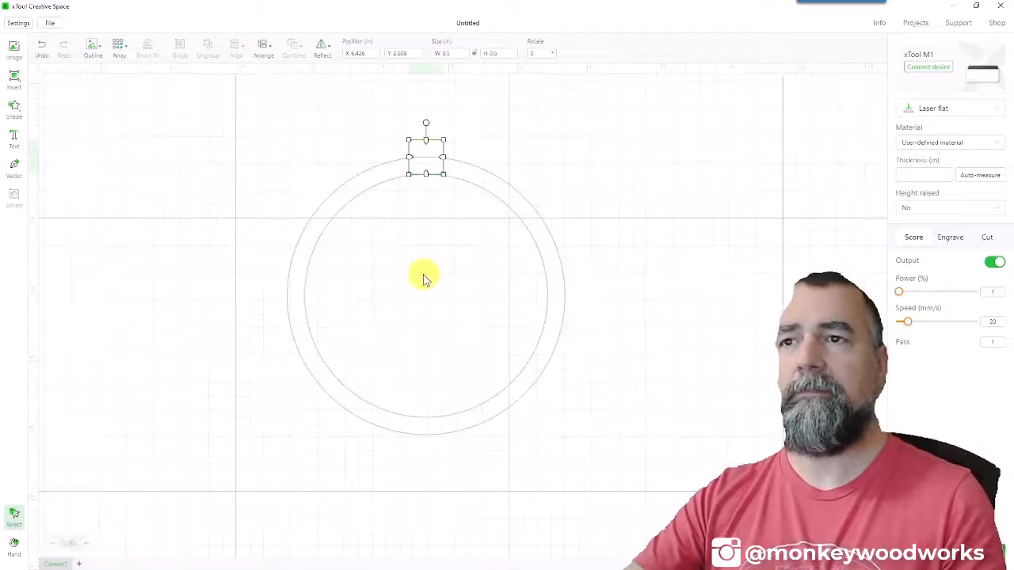
pyautogui.moveTo(420, 157); pyautogui.dragTo(482, 135)
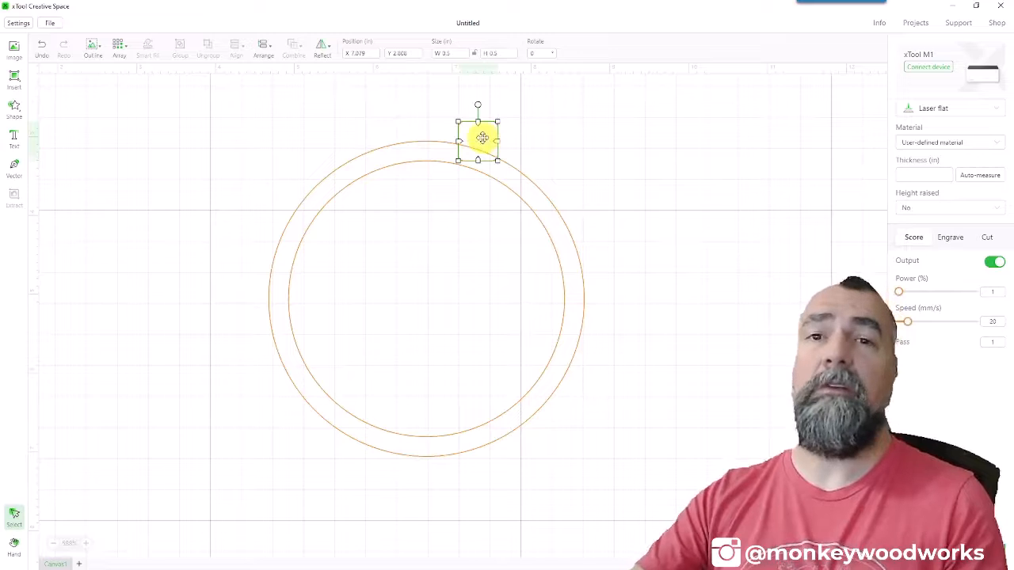
pyautogui.click(559, 139)
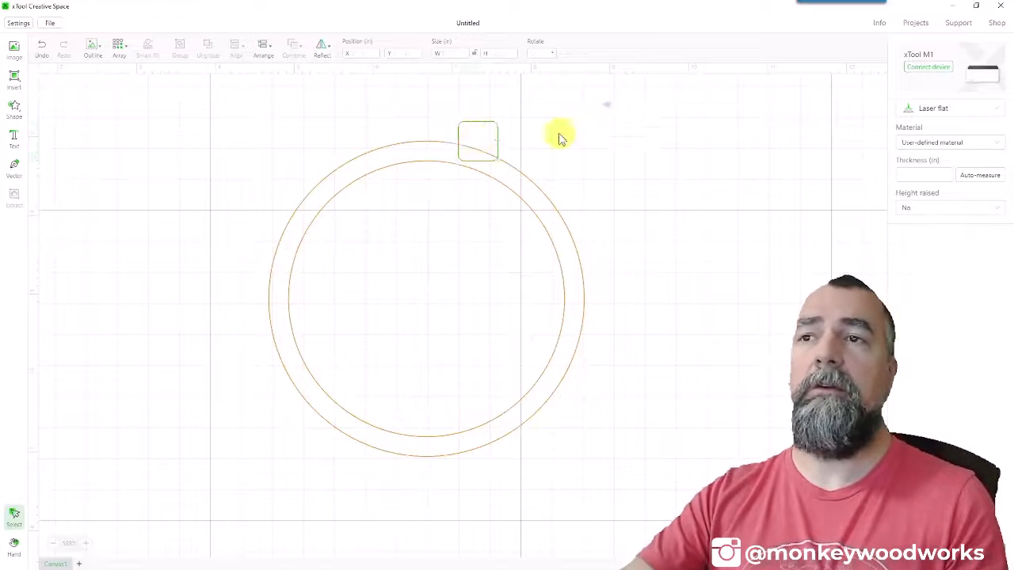
# - Select the ring and the rounded square together and align their centres horizontally
pyautogui.moveTo(612, 102); pyautogui.dragTo(231, 485)
pyautogui.click(264, 47)
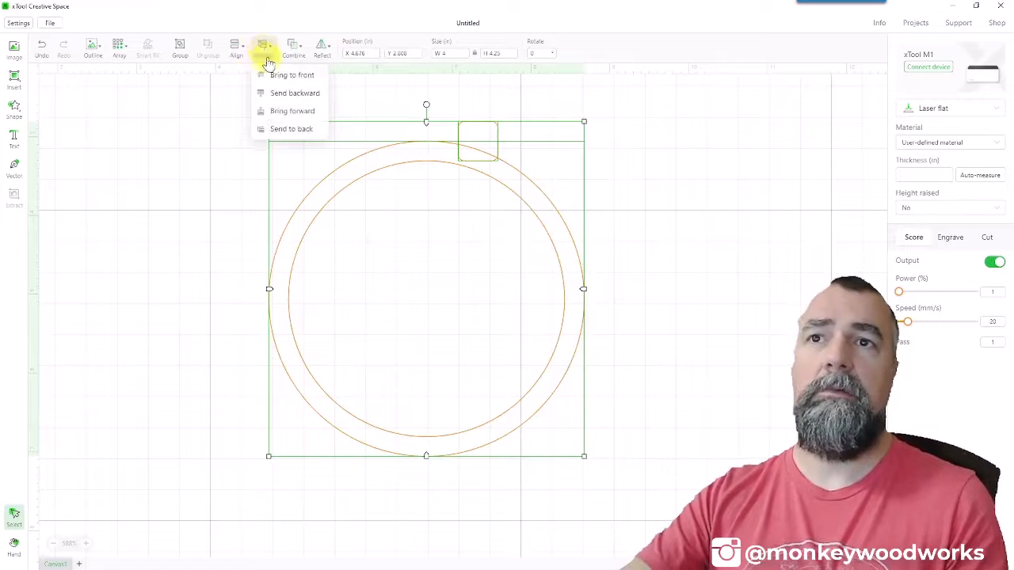
pyautogui.click(236, 49)
pyautogui.click(279, 110)
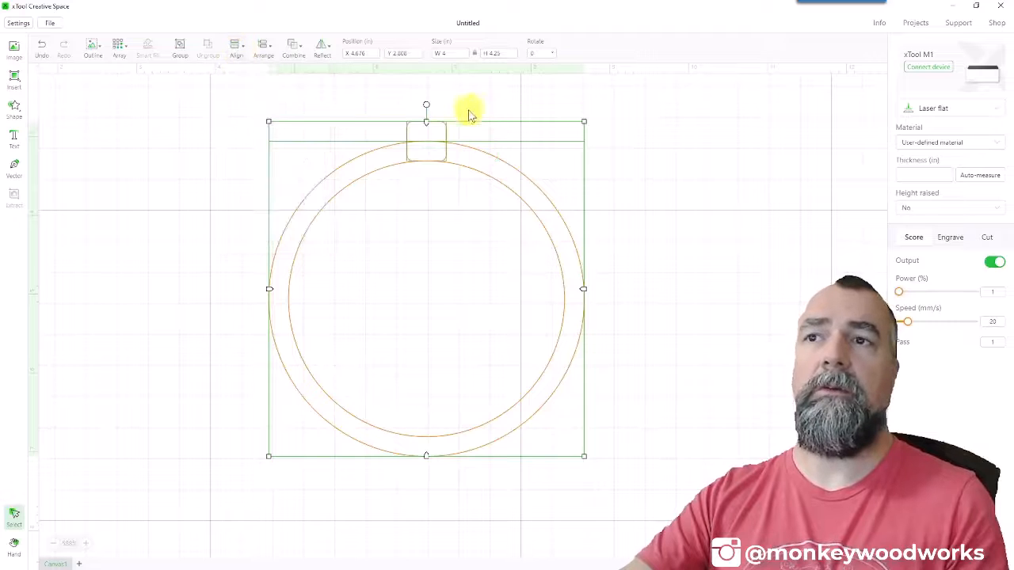
pyautogui.click(511, 99)
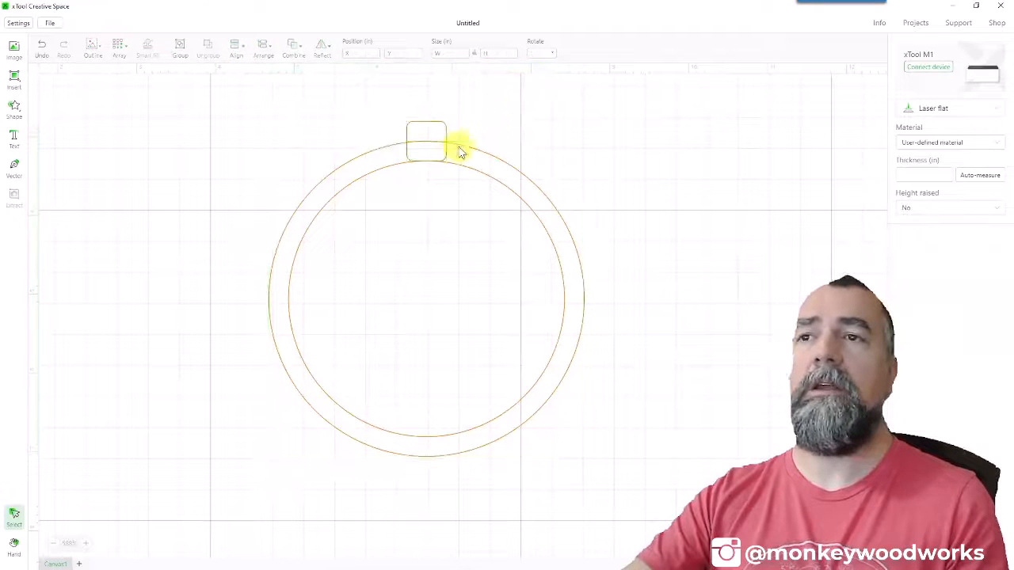
# - Nudge the rounded square up ten small increments so its lower edge lies between the ring's two circles
pyautogui.click(426, 132)
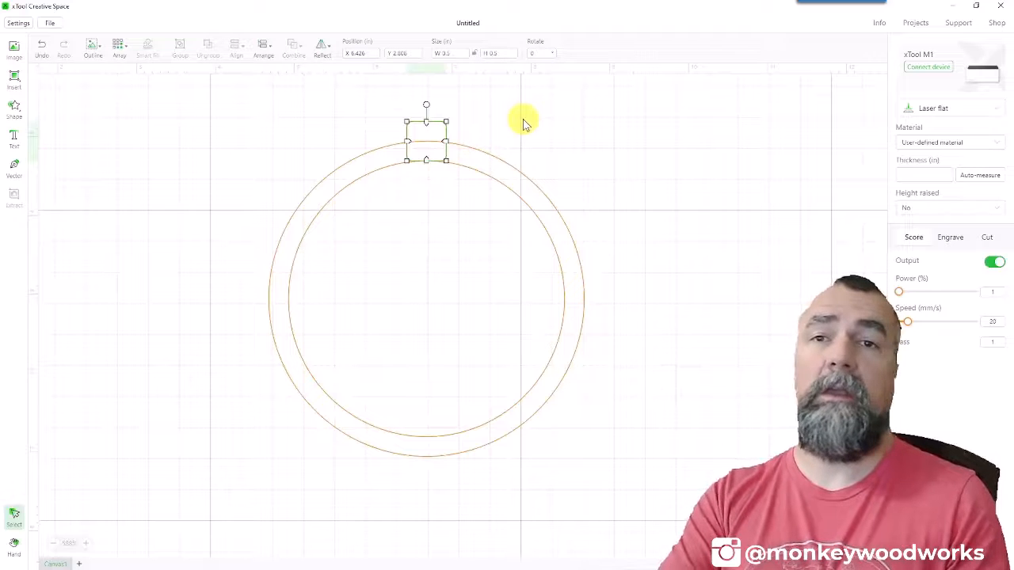
pyautogui.press('Up')
pyautogui.press('Up')
pyautogui.press('Up')
pyautogui.press('Up')
pyautogui.press('Up')
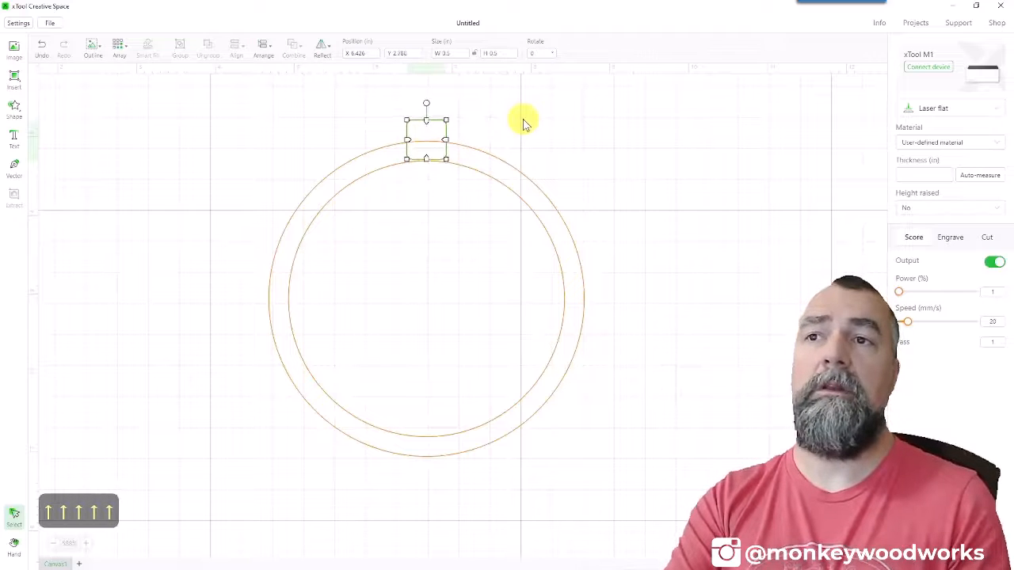
pyautogui.press('Up')
pyautogui.press('Up')
pyautogui.press('Up')
pyautogui.press('Up')
pyautogui.press('Up')
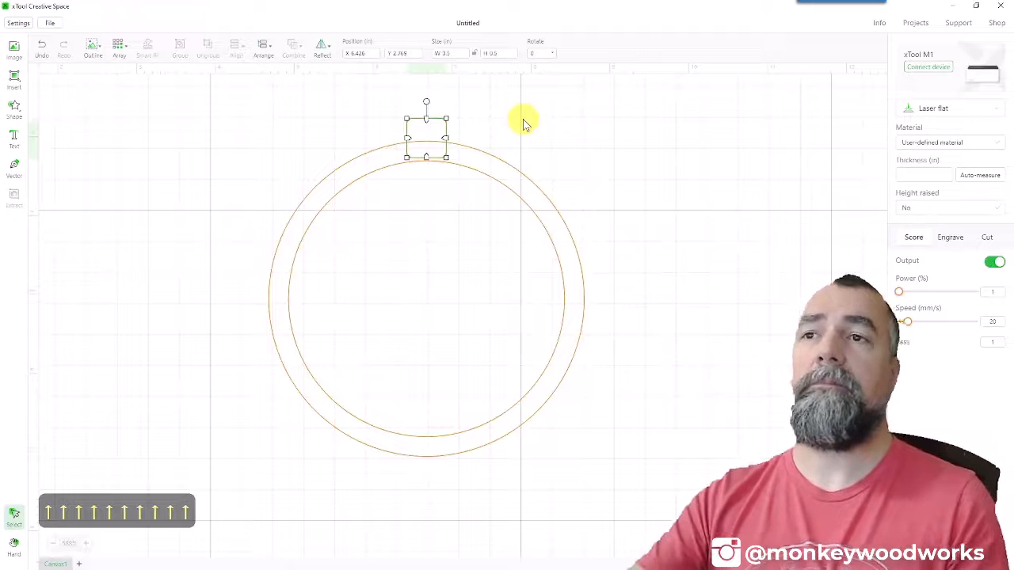
pyautogui.click(522, 123)
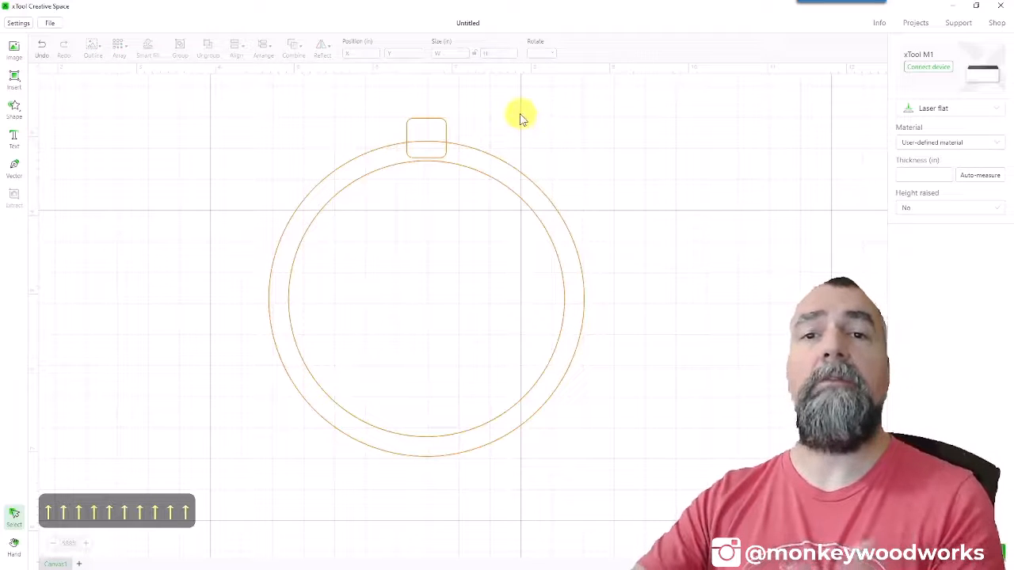
# - Unite the ring and the rounded square into one outline and move it slightly lower on the canvas
pyautogui.moveTo(506, 102); pyautogui.dragTo(329, 317)
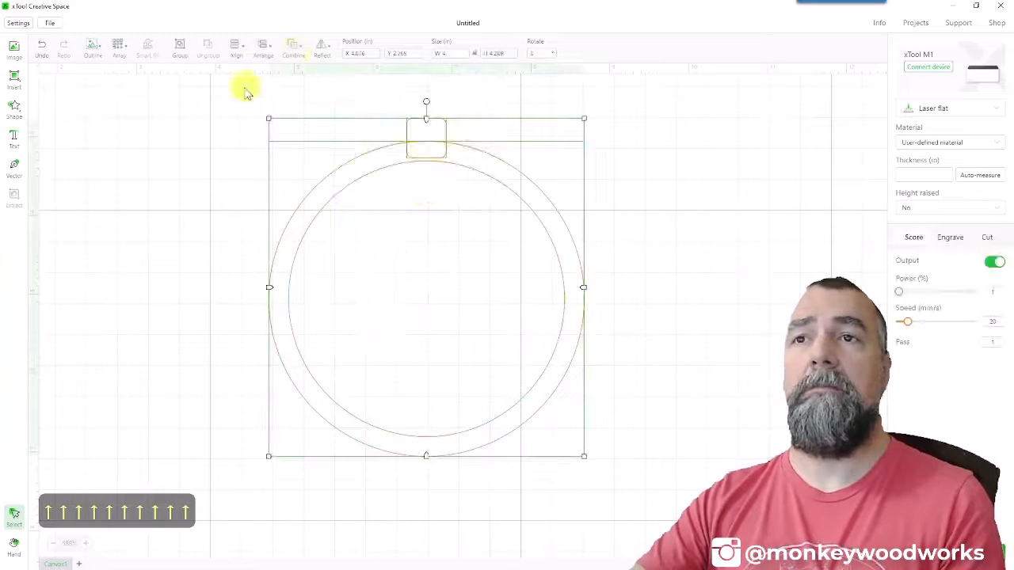
pyautogui.click(293, 48)
pyautogui.click(309, 76)
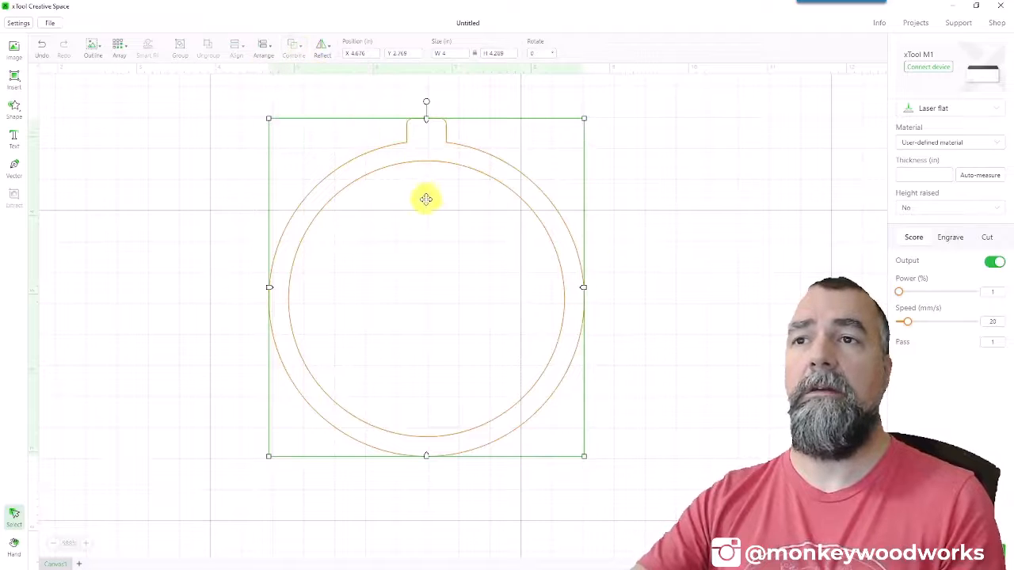
pyautogui.moveTo(415, 233); pyautogui.dragTo(420, 269)
pyautogui.click(491, 151)
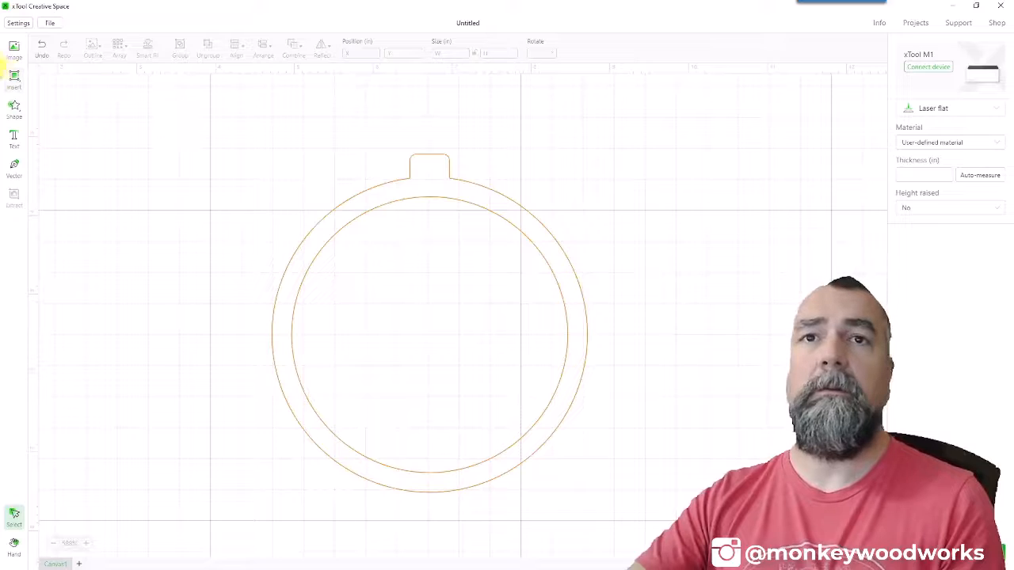
# - Draw a small ellipse about 0.44 by 0.4 in above the tab and set its width to 0.5 in
pyautogui.moveTo(11, 80)
pyautogui.click(50, 114)
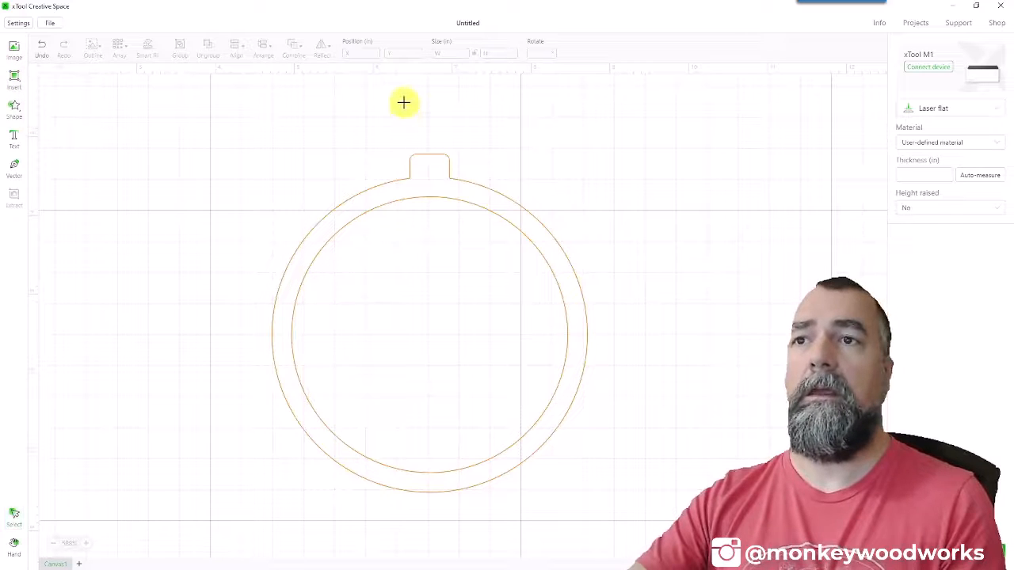
pyautogui.moveTo(404, 104); pyautogui.dragTo(439, 135)
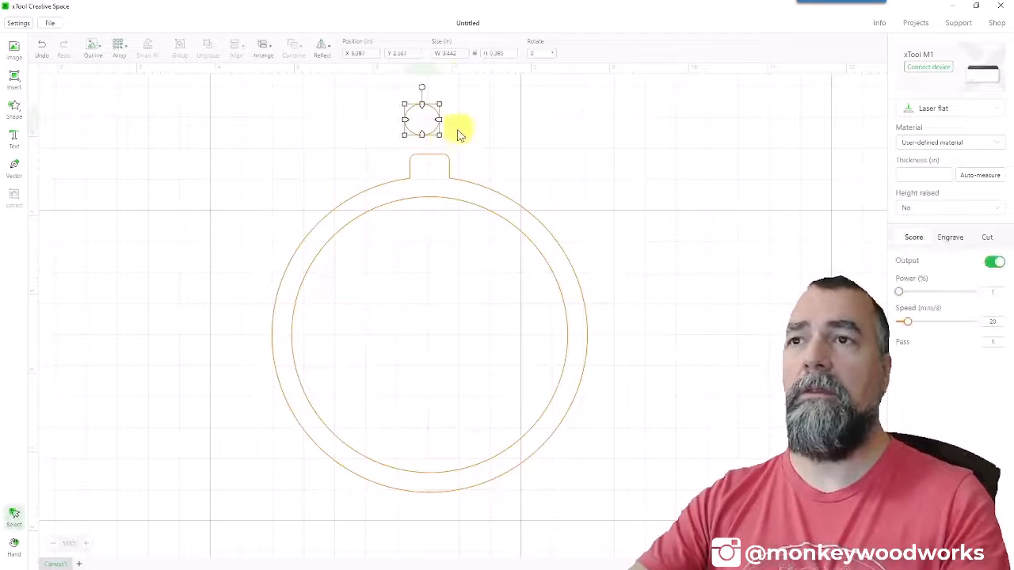
pyautogui.click(450, 53)
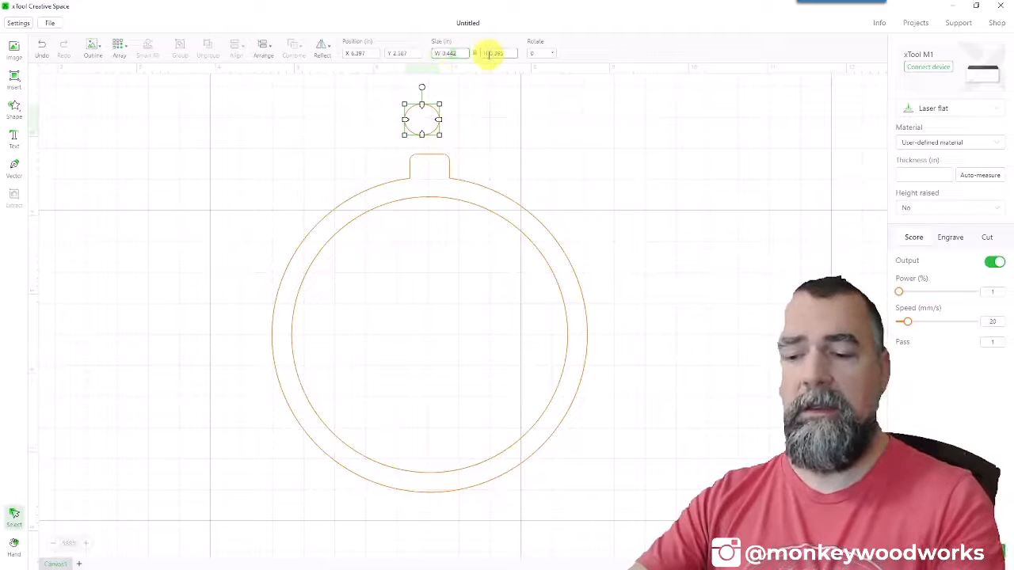
pyautogui.press('BackSpace')
pyautogui.press('BackSpace')
pyautogui.write('5')
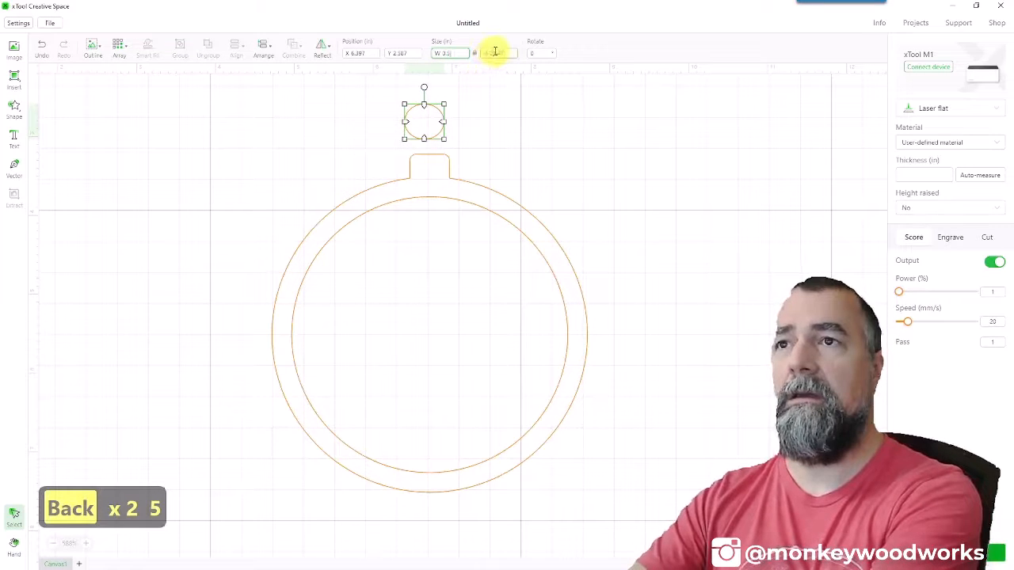
# - Unlock the aspect ratio, set the ellipse's height to 0.5 in, and place the circle centred above the tab
pyautogui.click(515, 53)
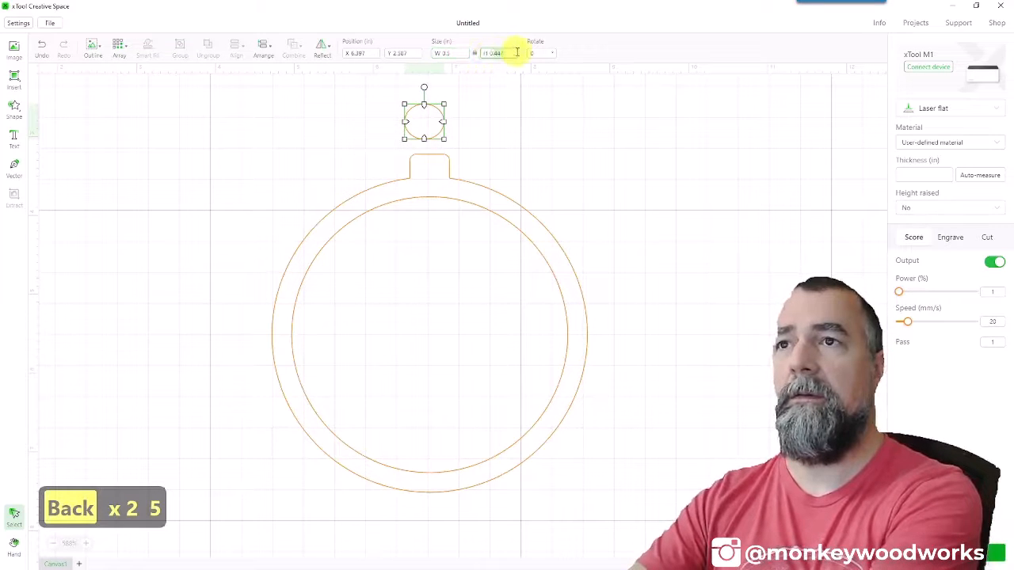
pyautogui.click(476, 55)
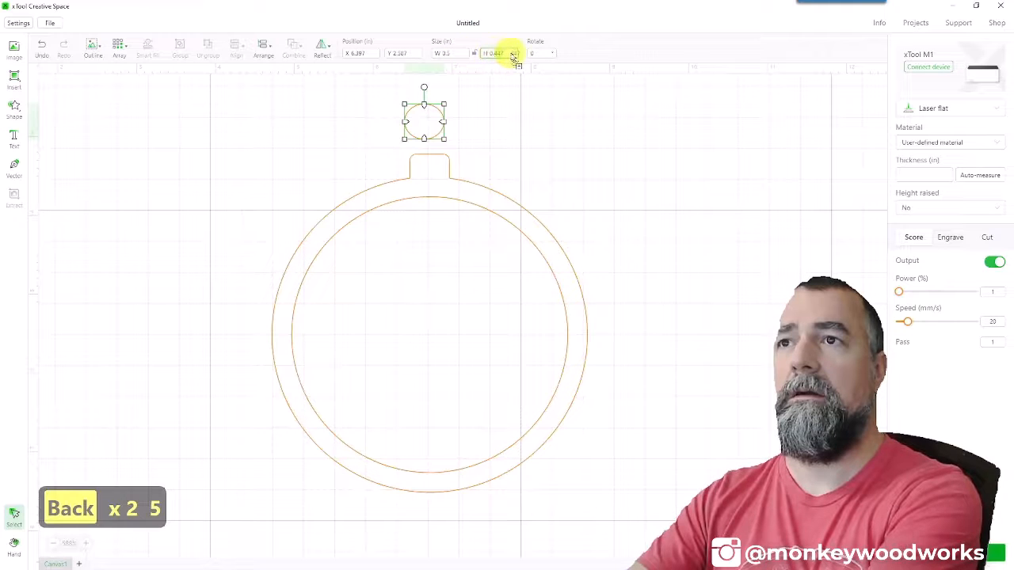
pyautogui.press('BackSpace')
pyautogui.press('BackSpace')
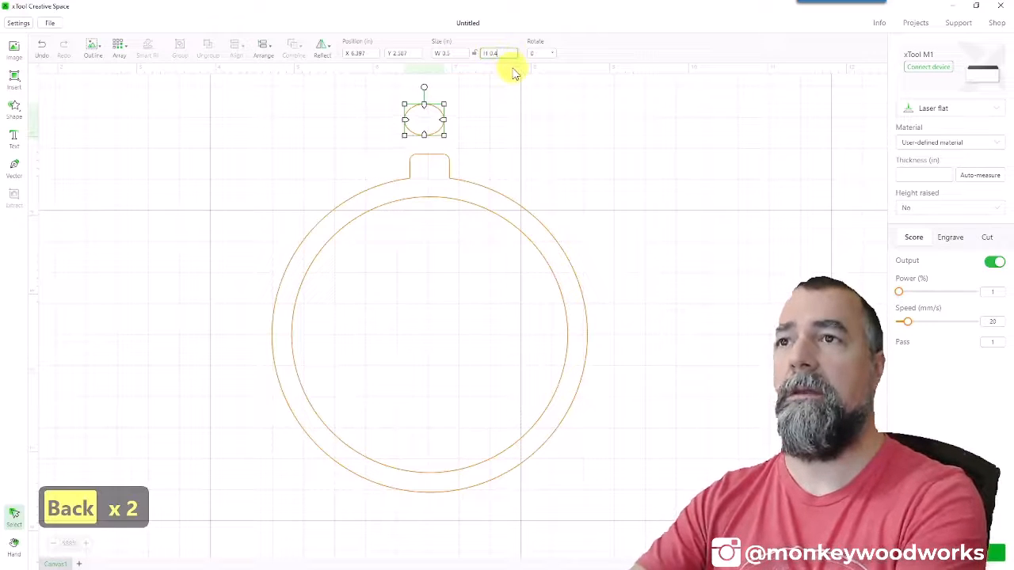
pyautogui.write('8')
pyautogui.press('BackSpace')
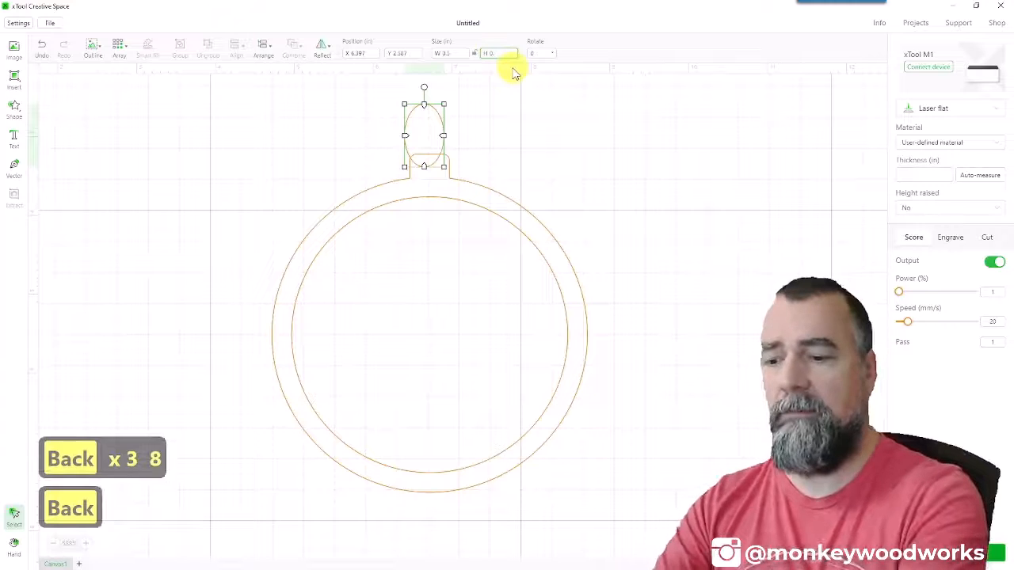
pyautogui.write('5')
pyautogui.click(435, 124)
pyautogui.click(434, 120)
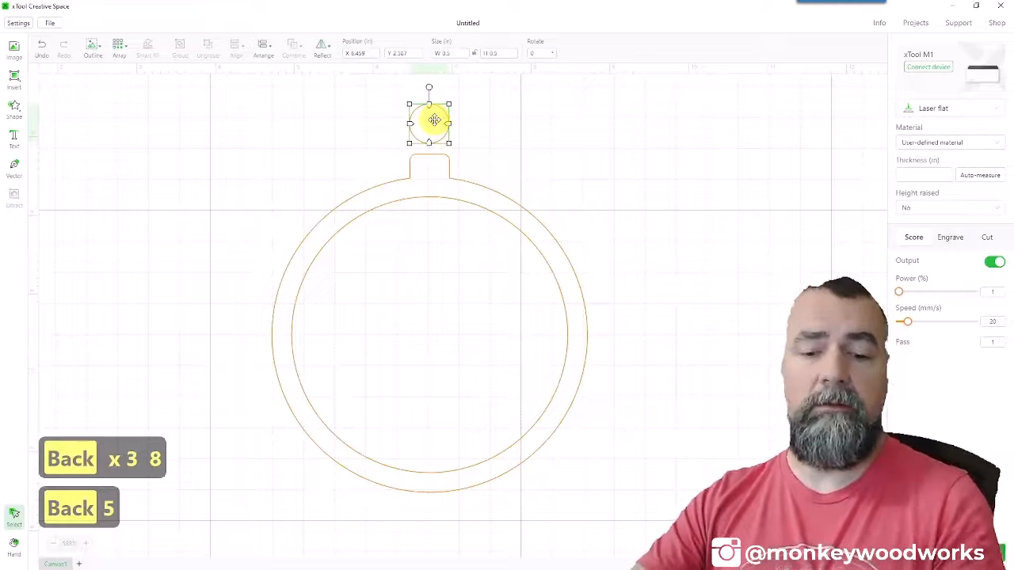
# - Duplicate the 0.5 in circle, place the copy beside it, and set the copy's width and height to 0.2 in
pyautogui.hotkey('ctrl', 'c')
pyautogui.hotkey('ctrl', 'v')
pyautogui.moveTo(435, 125); pyautogui.dragTo(496, 132)
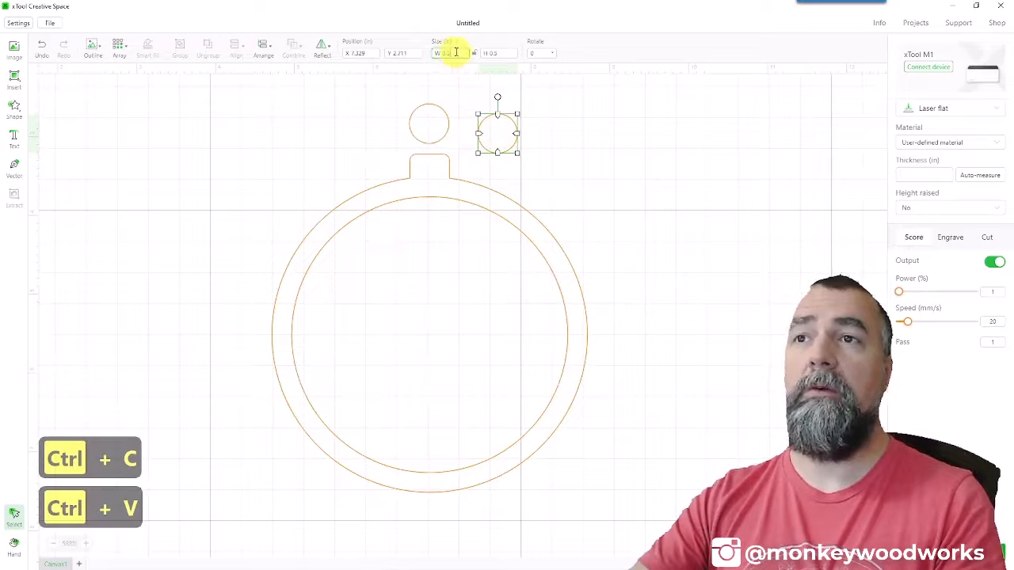
pyautogui.press('BackSpace')
pyautogui.write('2')
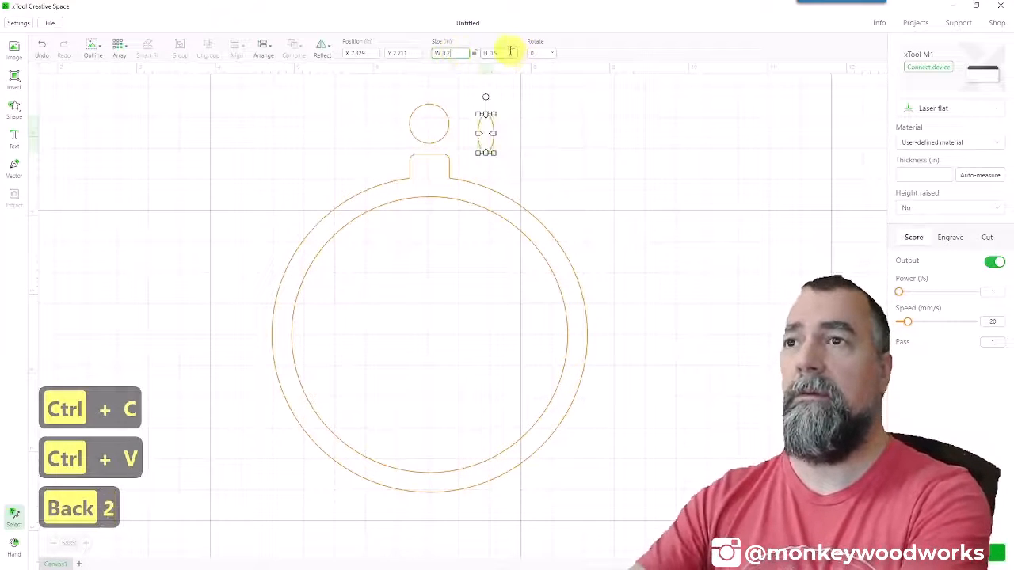
pyautogui.press('BackSpace')
pyautogui.write('2')
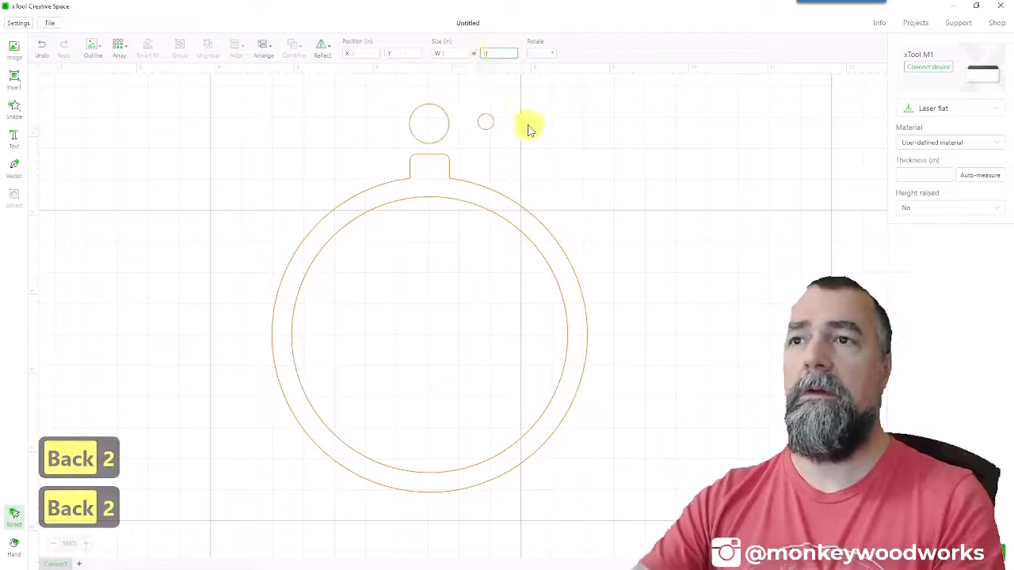
# - Centre the 0.2 in circle inside the 0.5 in circle and combine the two with Subtract at overlap
pyautogui.moveTo(521, 107); pyautogui.dragTo(429, 123)
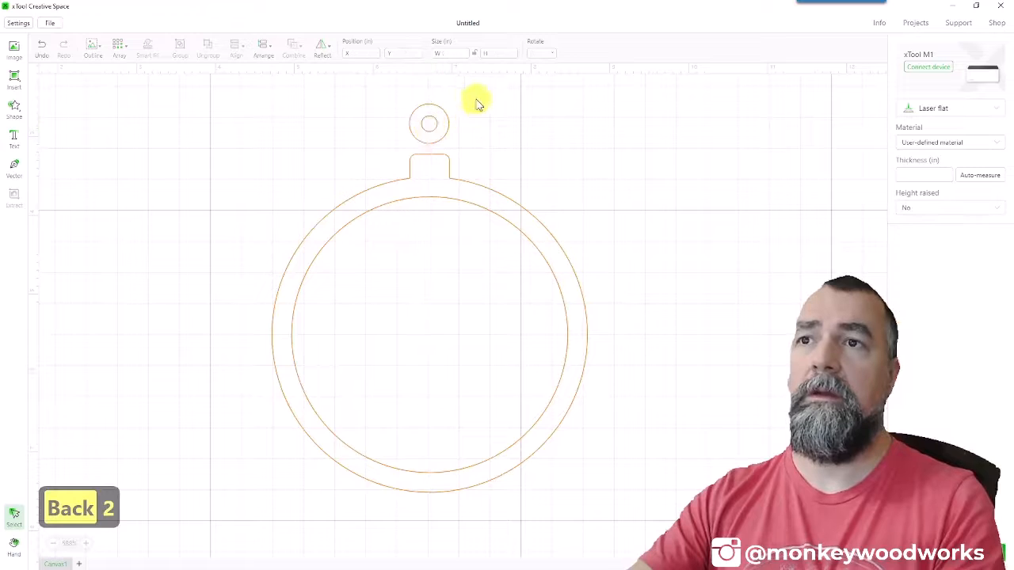
pyautogui.moveTo(476, 98); pyautogui.dragTo(399, 136)
pyautogui.click(320, 50)
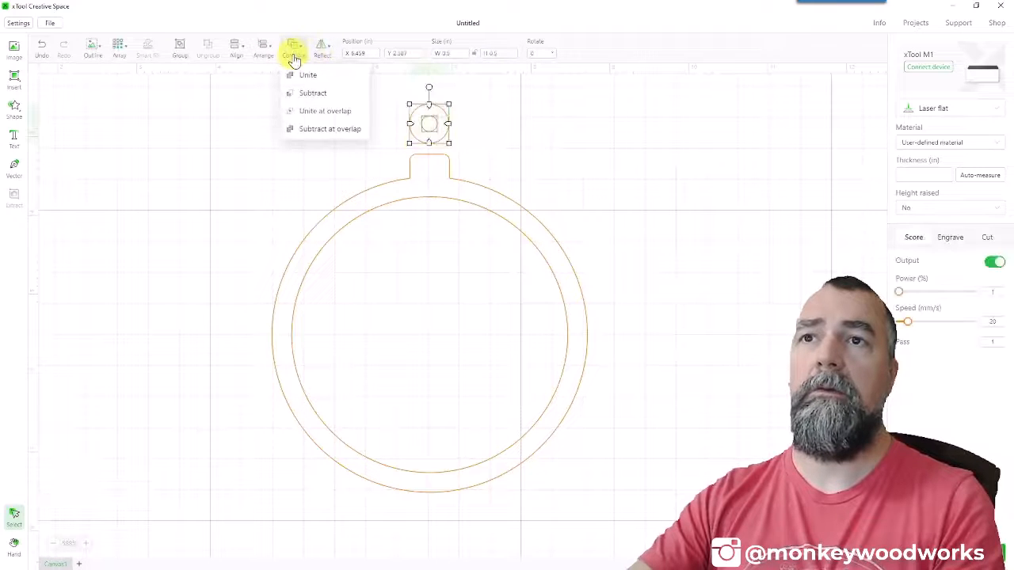
pyautogui.click(308, 135)
pyautogui.click(550, 148)
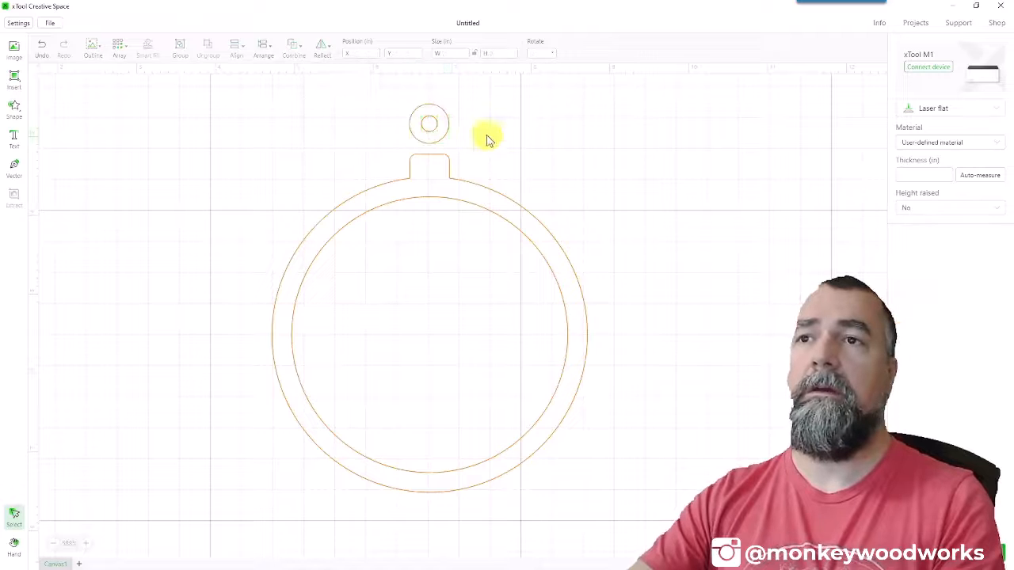
# - Switch the small ring to Engrave to check its open centre, and return it to Score
pyautogui.click(441, 130)
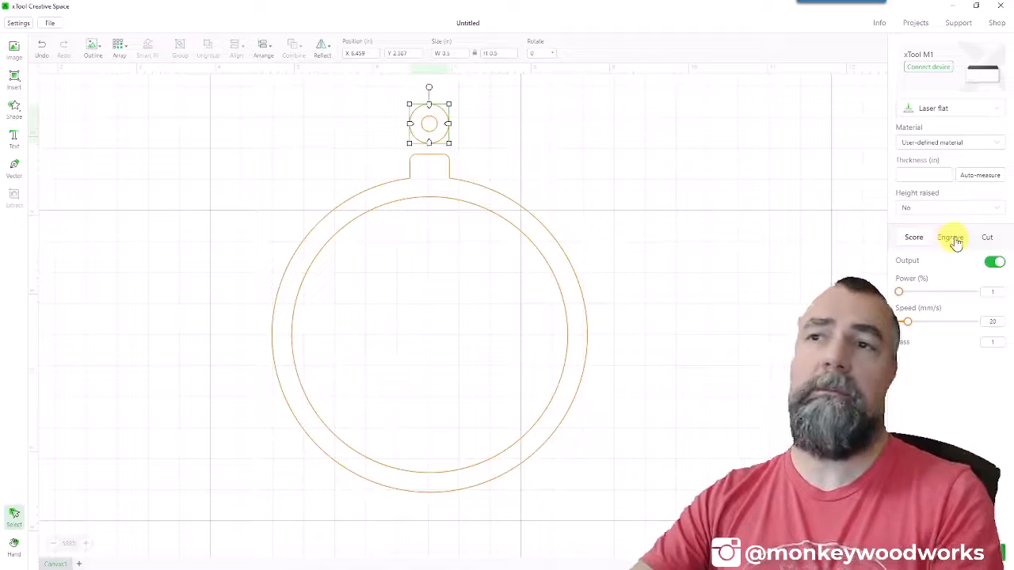
pyautogui.click(950, 238)
pyautogui.click(485, 111)
pyautogui.click(429, 119)
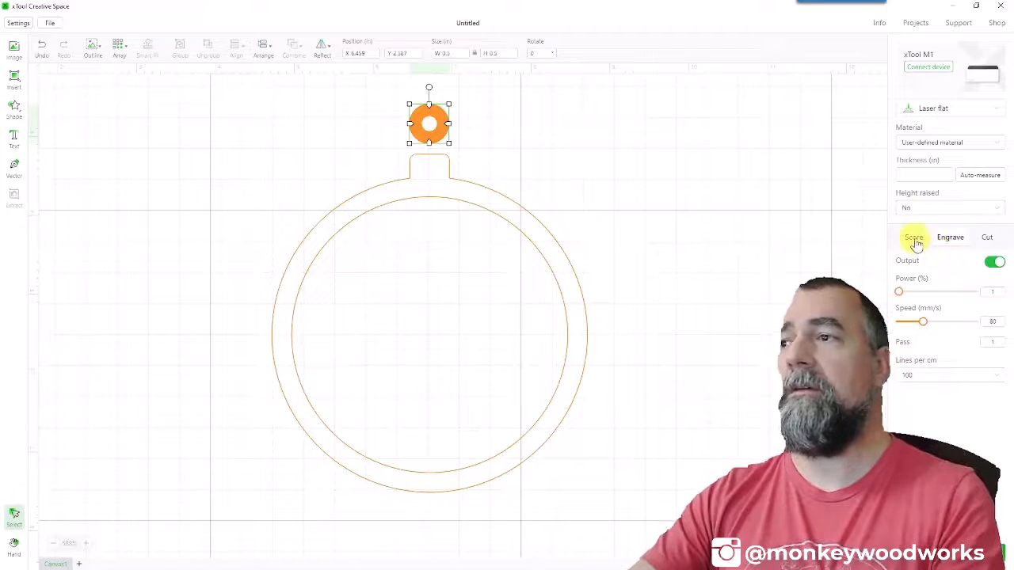
pyautogui.click(915, 241)
pyautogui.click(581, 156)
# - Place the small ring on the tab's top edge and nudge it down in small increments so it overlaps the tab
pyautogui.moveTo(436, 127)
pyautogui.mouseDown()
pyautogui.moveTo(442, 145)
pyautogui.moveTo(445, 132)
pyautogui.moveTo(462, 145)
pyautogui.moveTo(441, 136)
pyautogui.mouseUp()
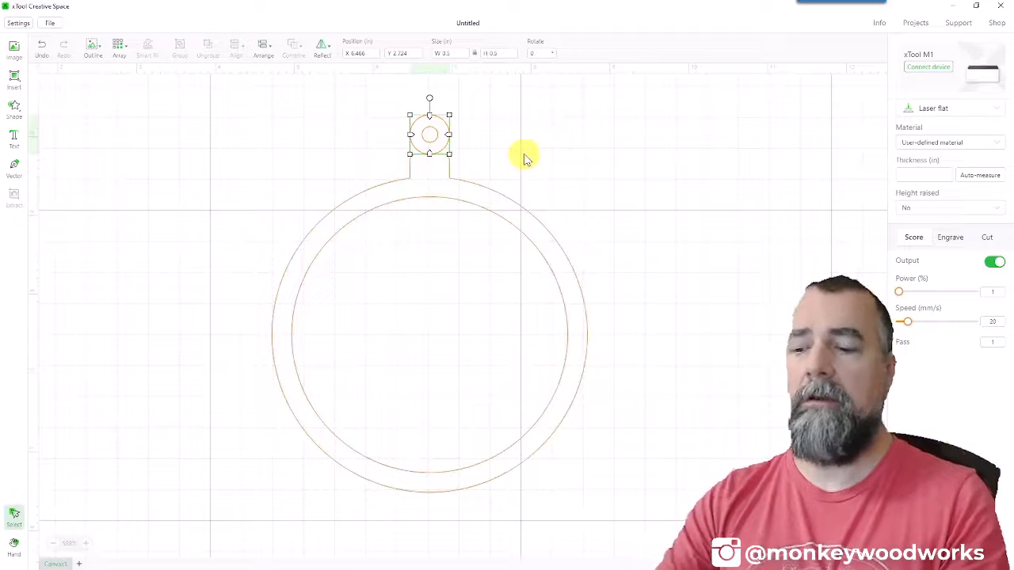
pyautogui.press('Down')
pyautogui.press('Down')
pyautogui.press('Down')
pyautogui.press('Down')
pyautogui.press('Down')
pyautogui.press('Down')
pyautogui.press('Down')
pyautogui.press('Down')
pyautogui.press('Down')
pyautogui.press('Down')
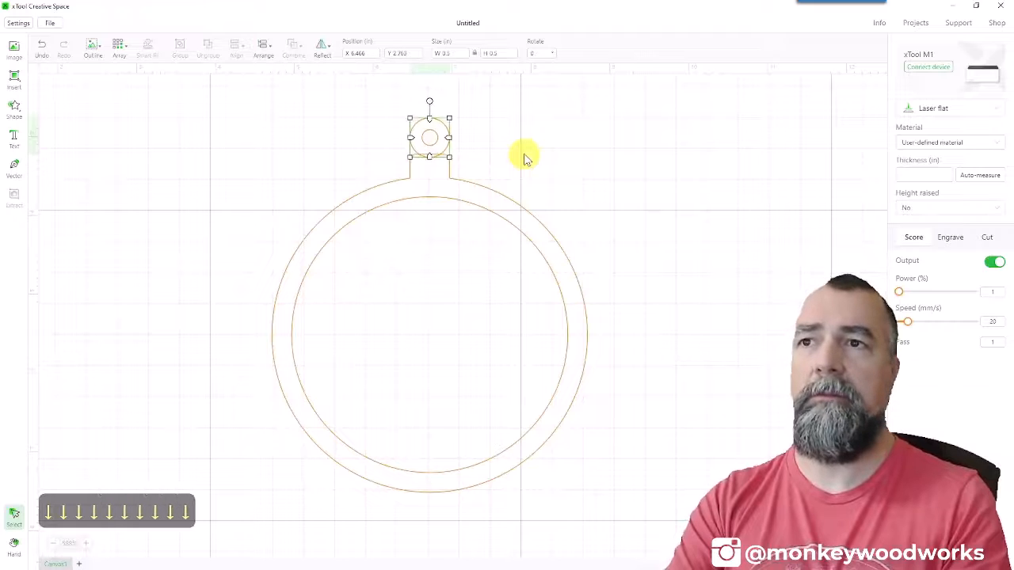
pyautogui.press('Down')
pyautogui.press('Down')
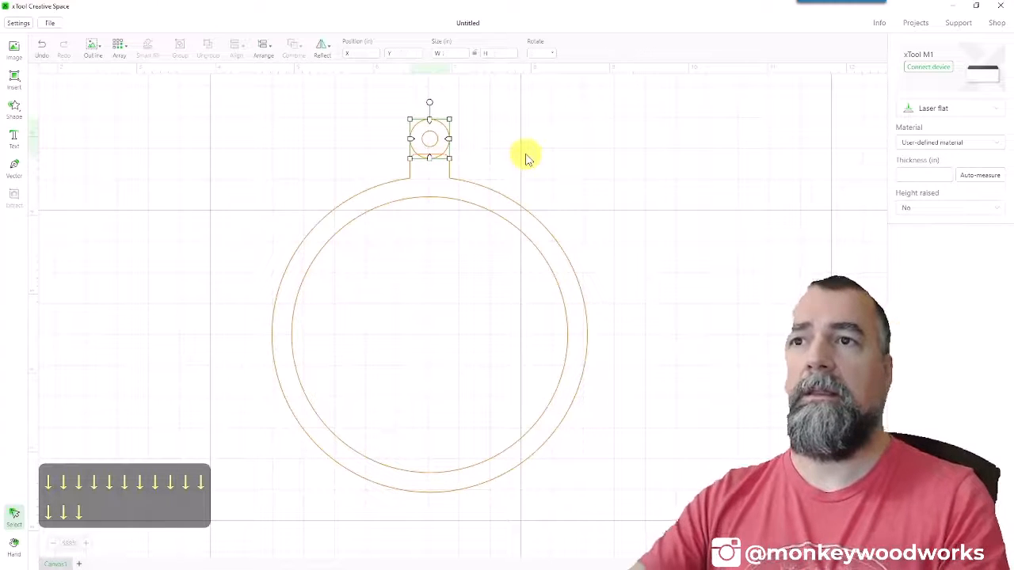
# - Select the small ring together with the tabbed ring and unite them into one ornament outline
pyautogui.click(550, 127)
pyautogui.moveTo(522, 124); pyautogui.dragTo(359, 285)
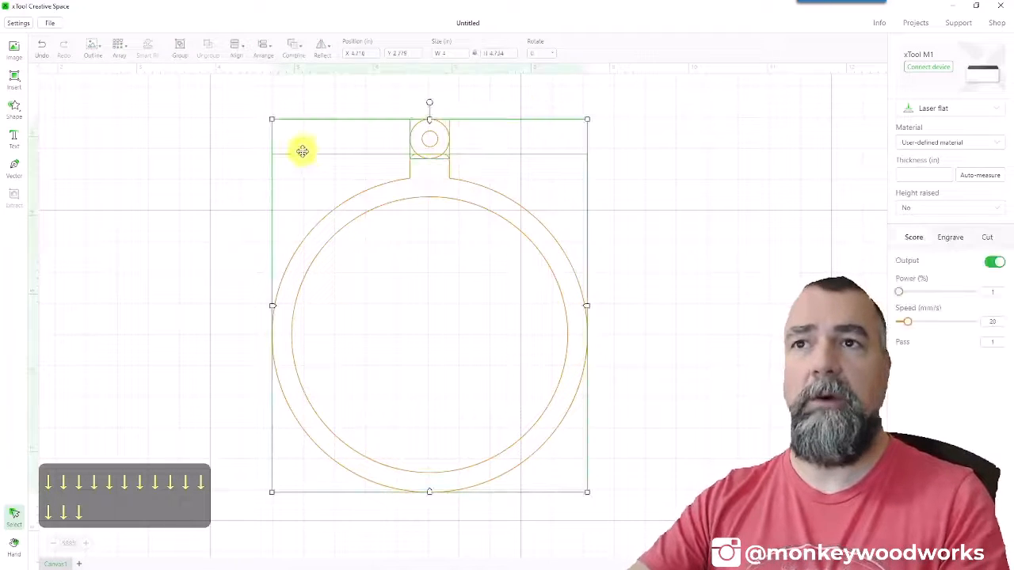
pyautogui.click(299, 53)
pyautogui.click(308, 74)
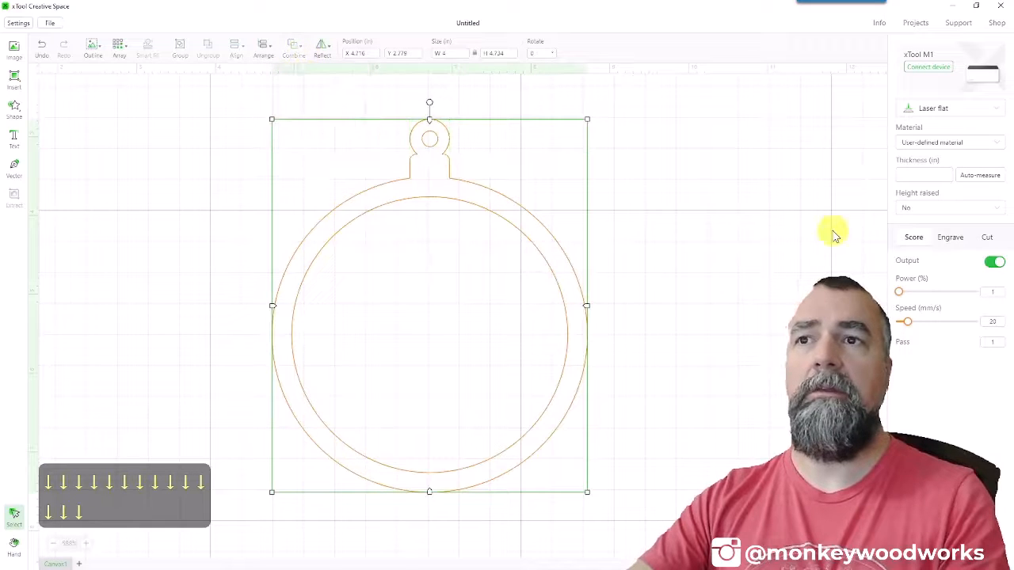
pyautogui.click(604, 265)
# - In the browser, look through the M1 deep-cleaning YouTube video's description for the personal material settings link
pyautogui.scroll(-10, 598, 268)
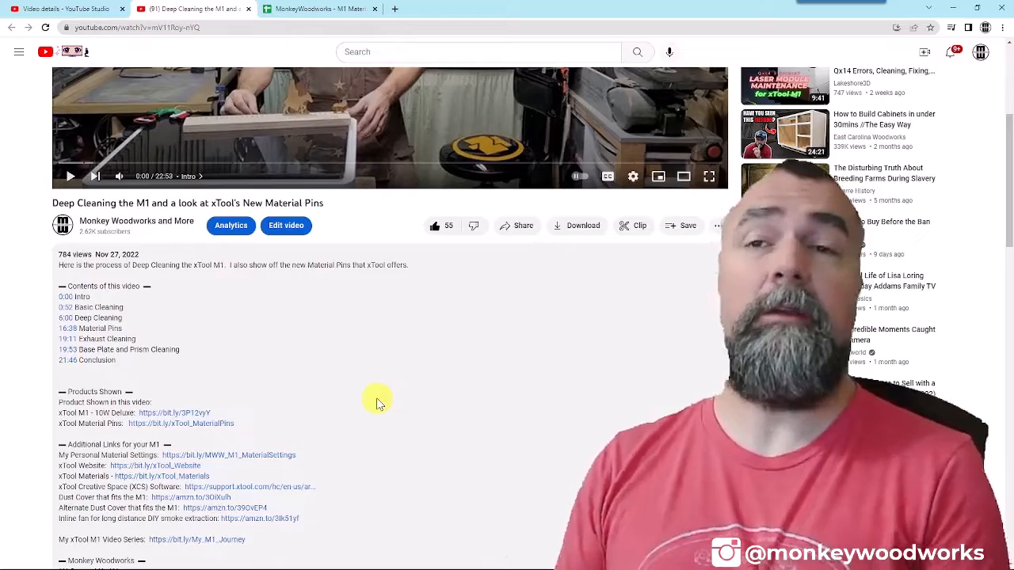
pyautogui.scroll(2, 376, 400)
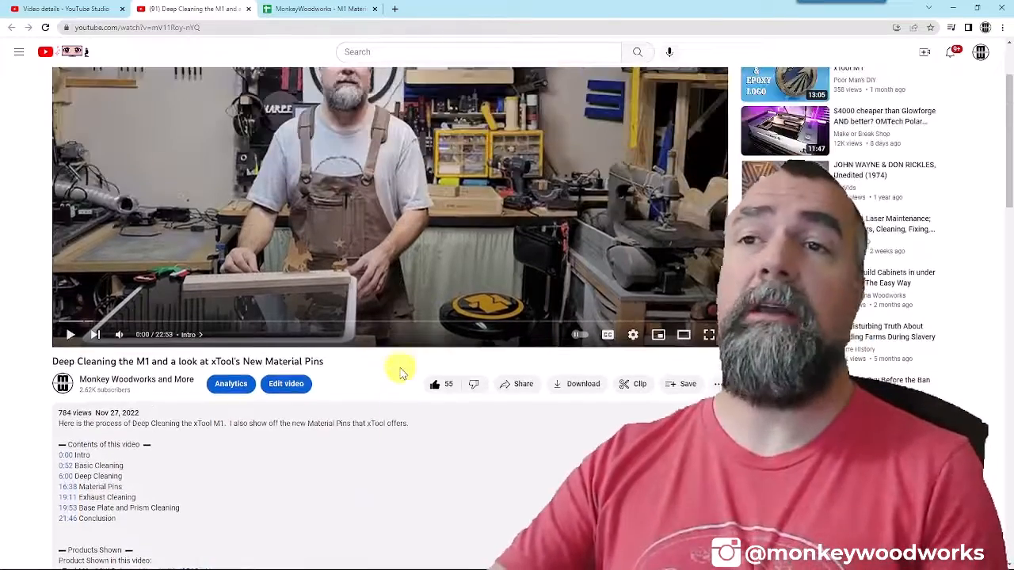
pyautogui.scroll(-2, 385, 446)
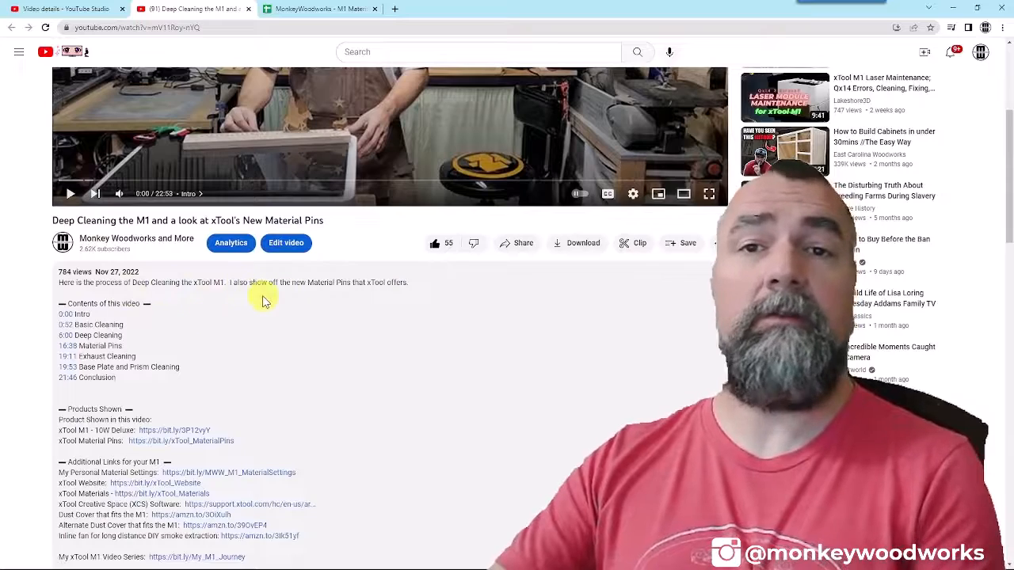
pyautogui.scroll(-2, 264, 300)
pyautogui.scroll(-1, 317, 297)
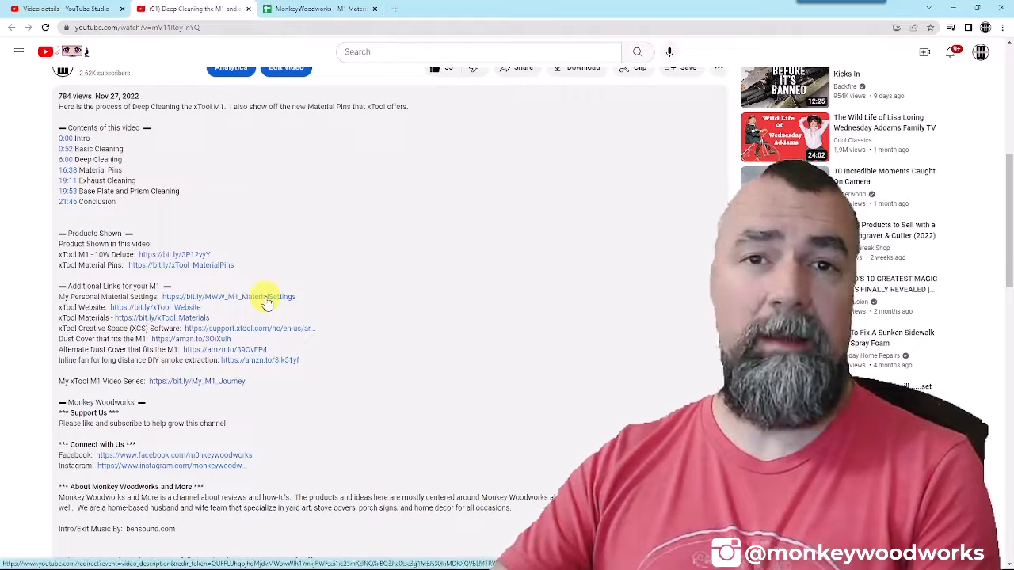
# - Switch to the M1 Material Settings spreadsheet and examine its Info, Material Settings and Misc sheets
pyautogui.click(329, 10)
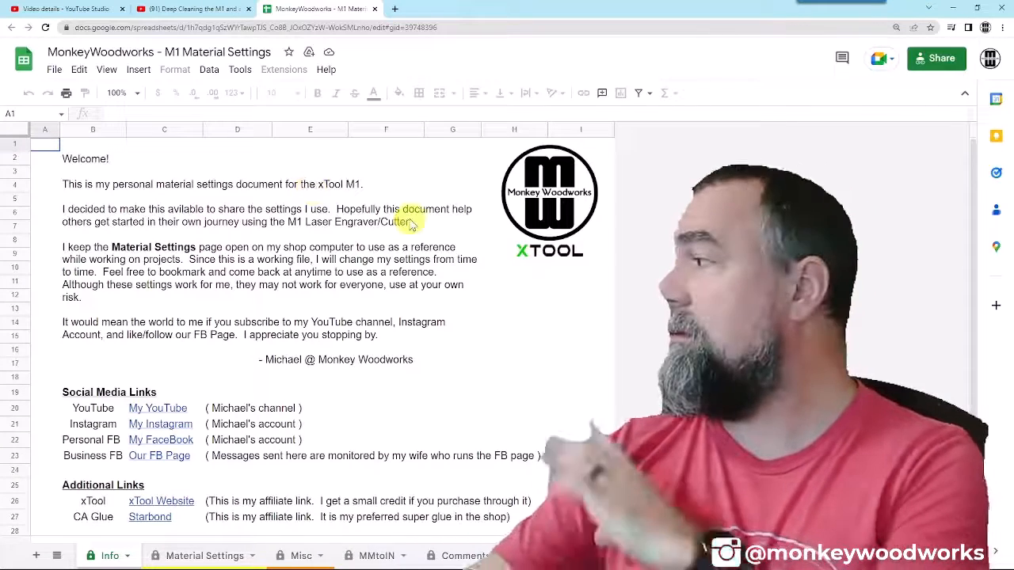
pyautogui.scroll(-3, 436, 234)
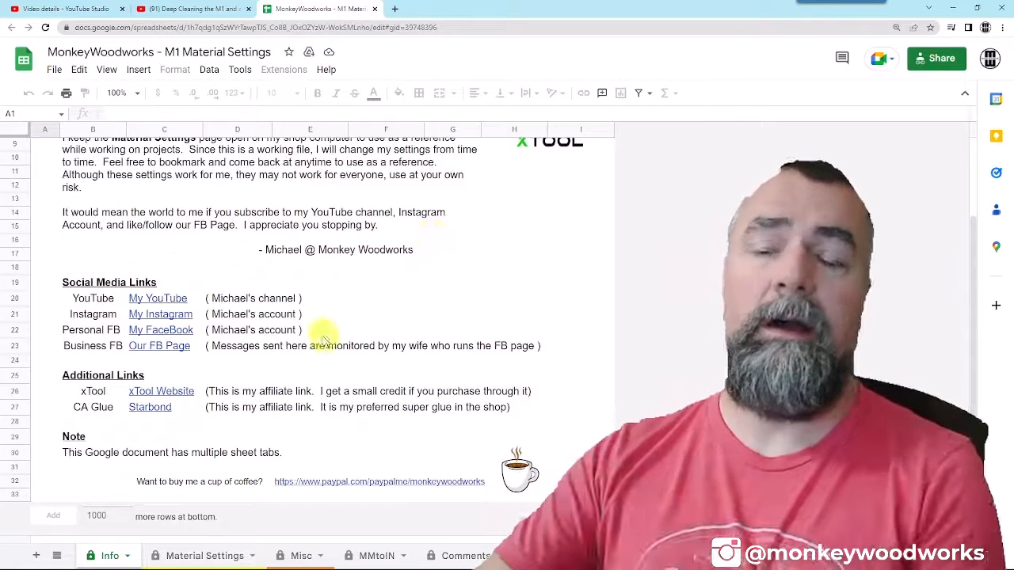
pyautogui.click(204, 558)
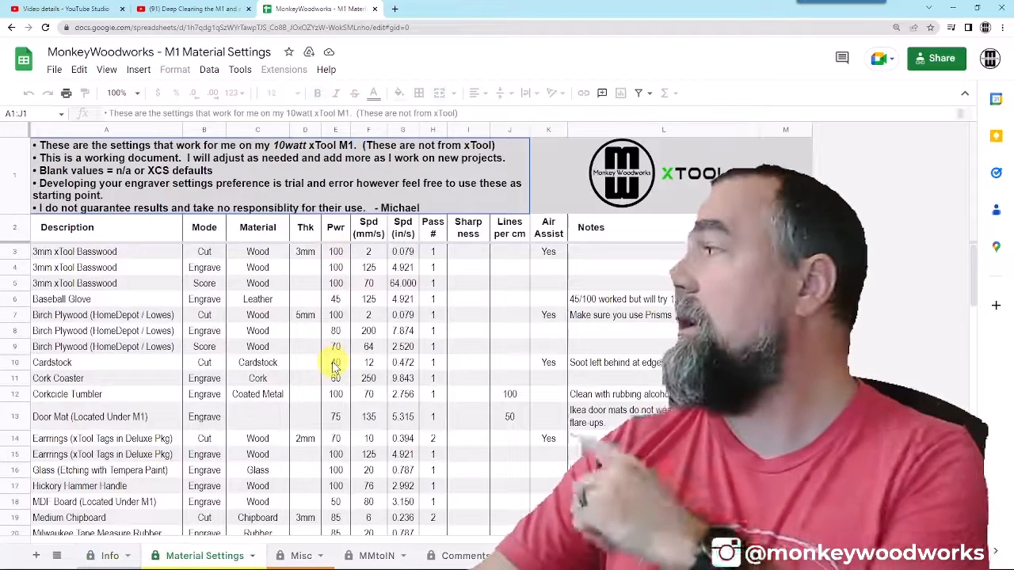
pyautogui.scroll(-3, 333, 366)
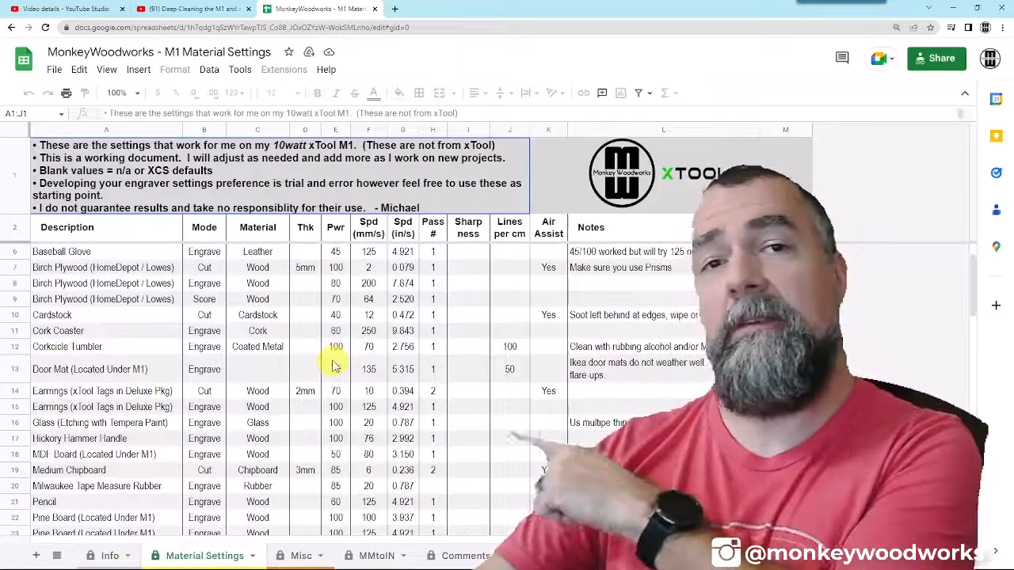
pyautogui.scroll(-3, 334, 366)
pyautogui.scroll(2, 333, 366)
pyautogui.scroll(2, 334, 366)
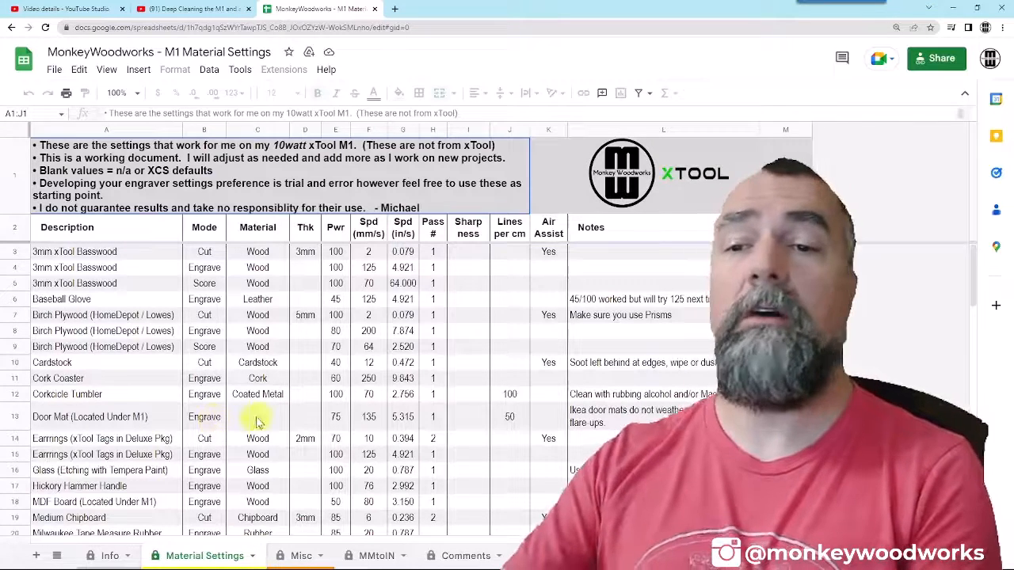
pyautogui.click(296, 556)
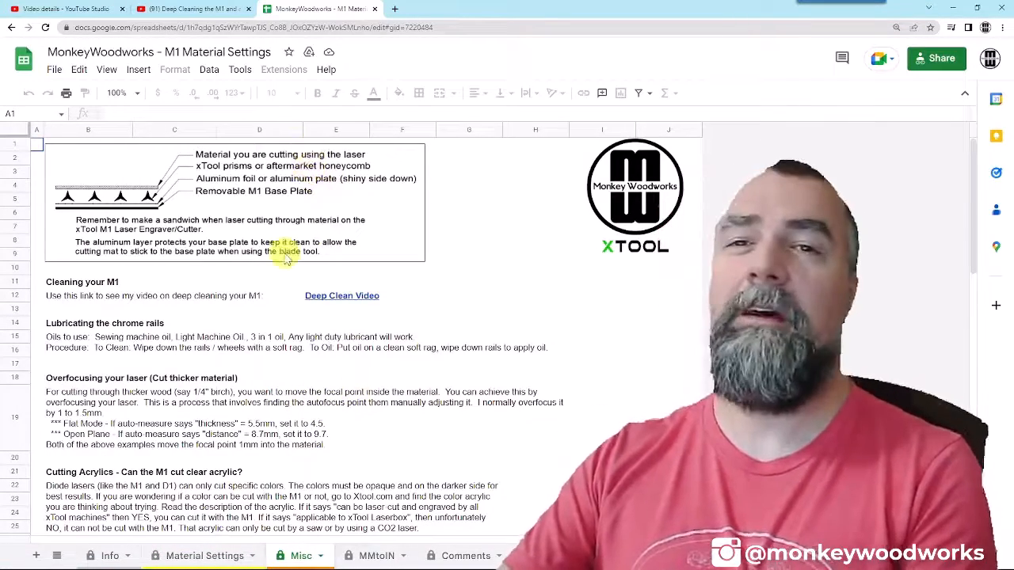
# - Read the Misc sheet's maintenance, overfocusing and acrylic notes, and inspect the conversion calculator's input cells on the MMtoIN sheet
pyautogui.scroll(-2, 285, 250)
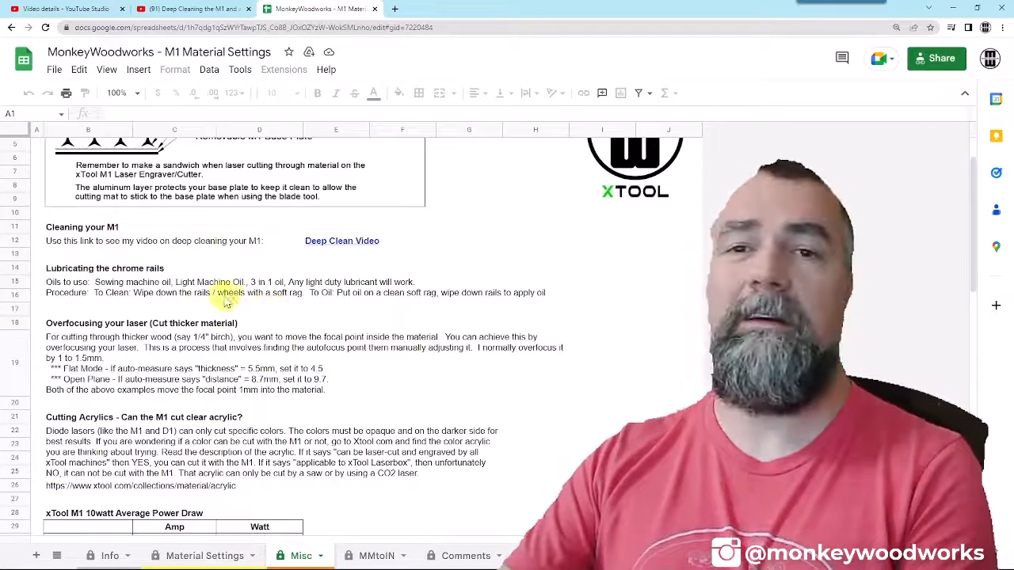
pyautogui.scroll(-2, 167, 323)
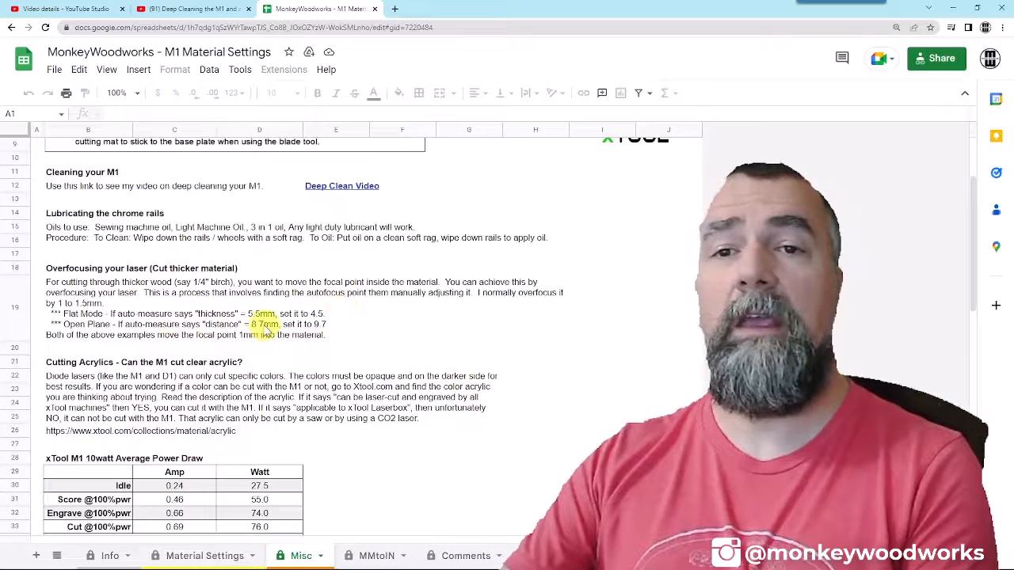
pyautogui.scroll(-2, 302, 324)
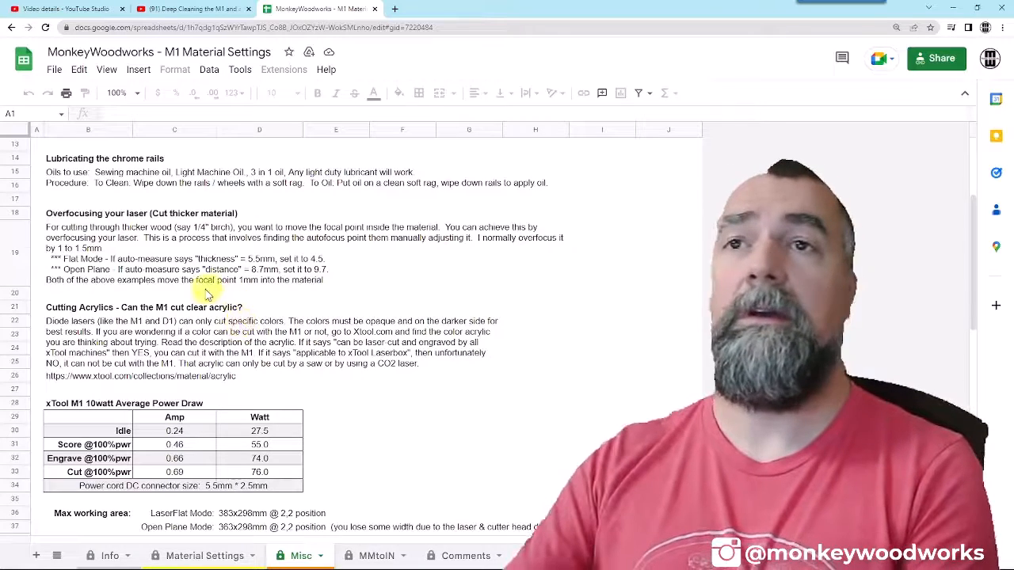
pyautogui.scroll(3, 246, 349)
pyautogui.click(369, 558)
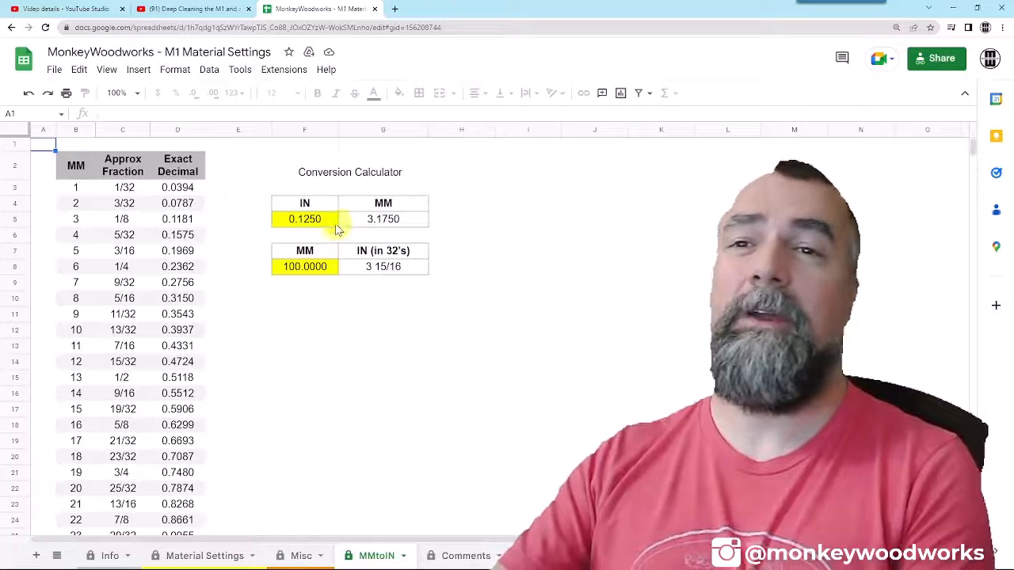
pyautogui.click(309, 221)
pyautogui.click(311, 270)
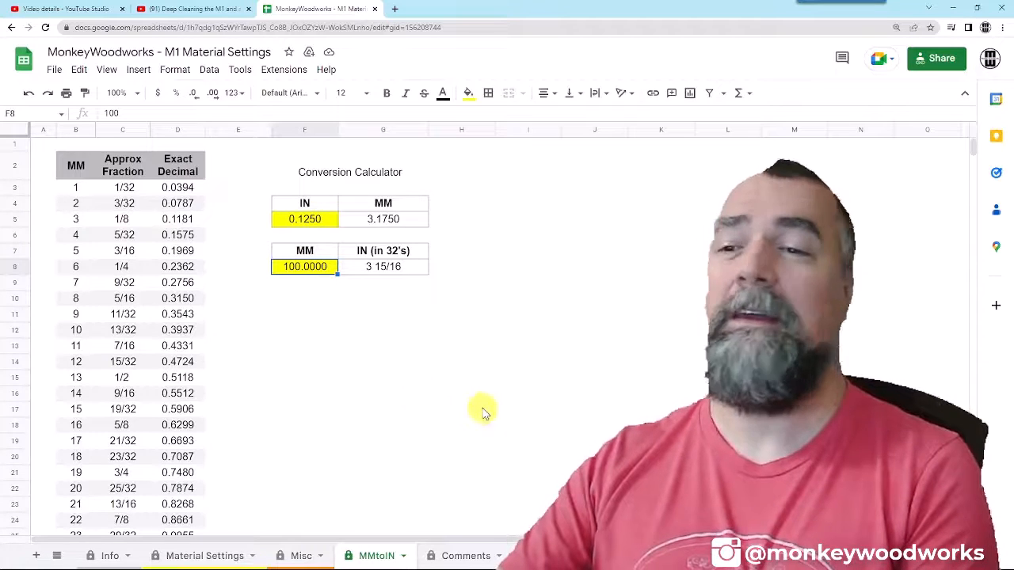
# - View the spreadsheet's Comments sheet, and review the Info sheet's links back up to its welcome text
pyautogui.click(476, 555)
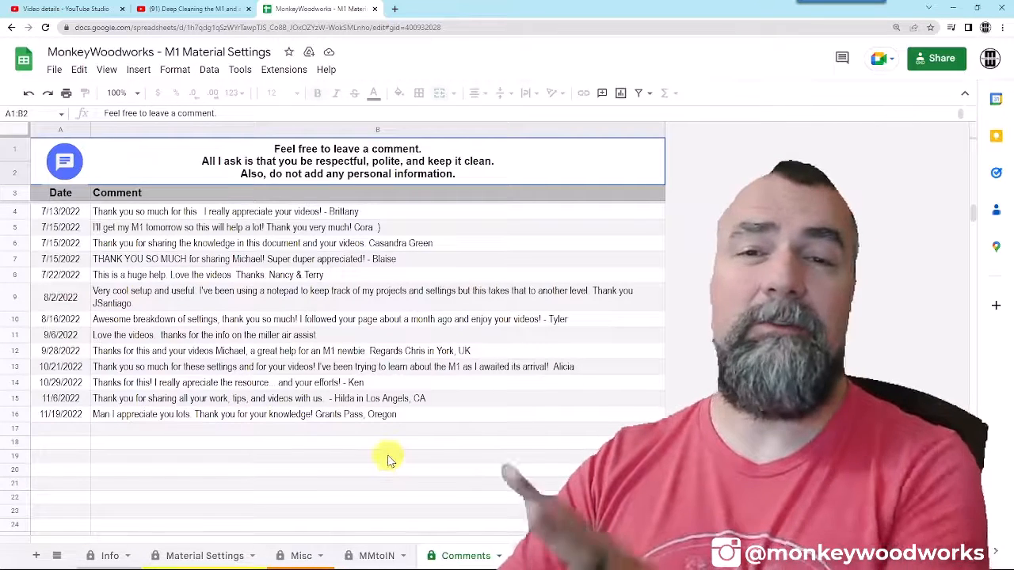
pyautogui.click(110, 555)
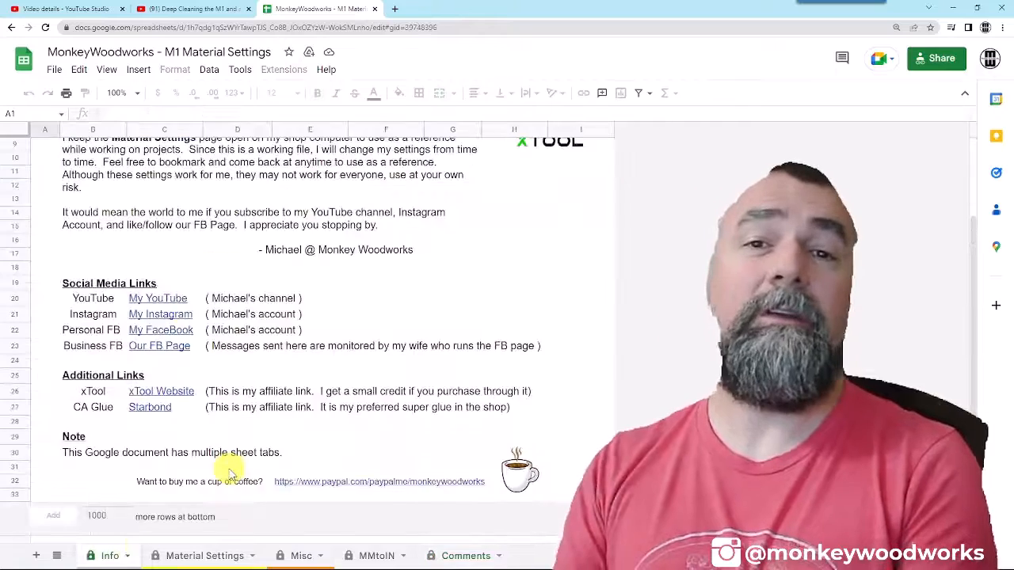
pyautogui.scroll(1, 255, 438)
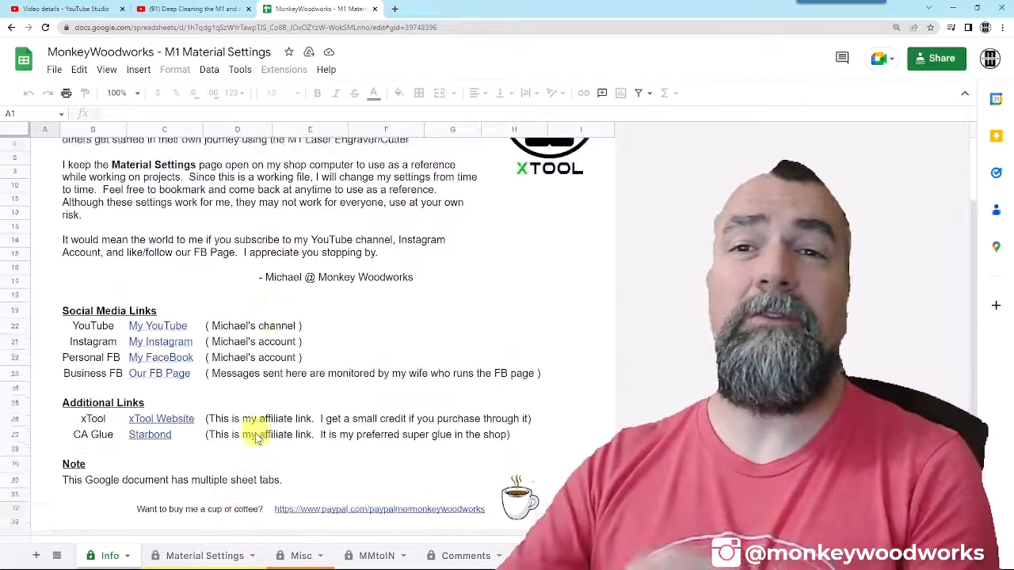
pyautogui.scroll(3, 255, 438)
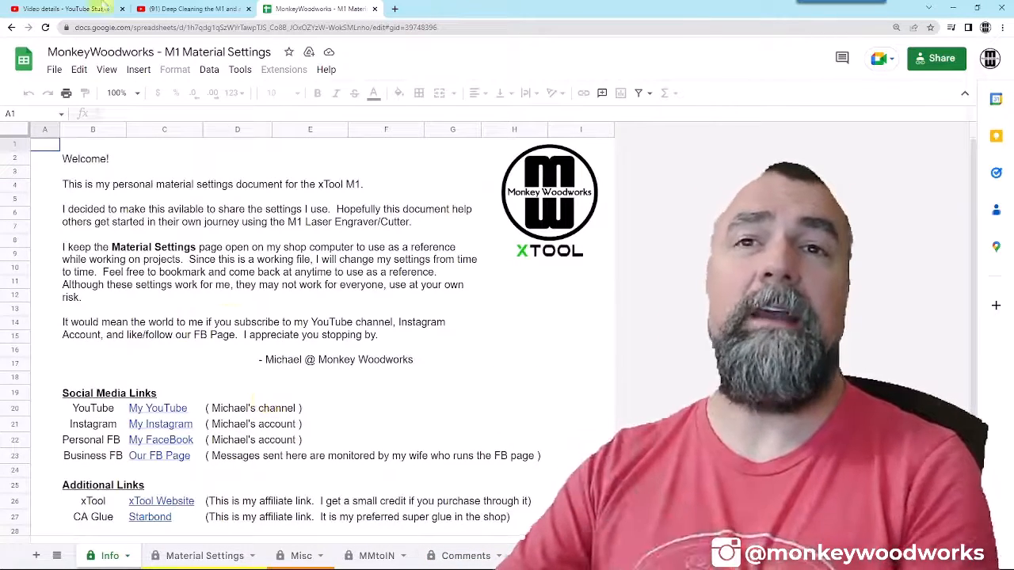
# - Switch to the M1 deep-cleaning YouTube video and examine the description's additional links, highlighting the xTool Materials link
pyautogui.click(190, 9)
pyautogui.scroll(1, 362, 369)
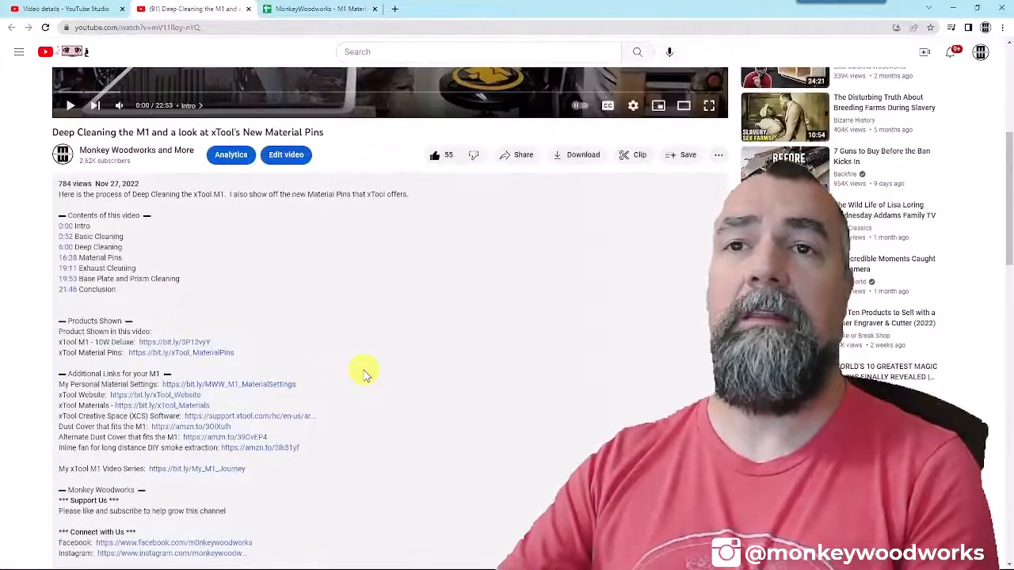
pyautogui.scroll(-2, 290, 290)
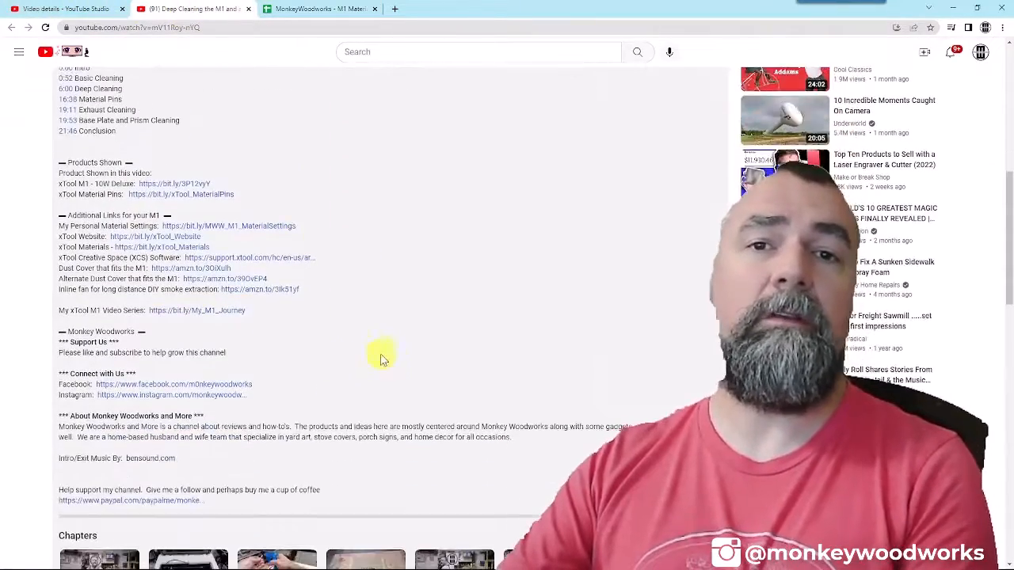
pyautogui.scroll(-1, 381, 359)
pyautogui.scroll(1, 384, 360)
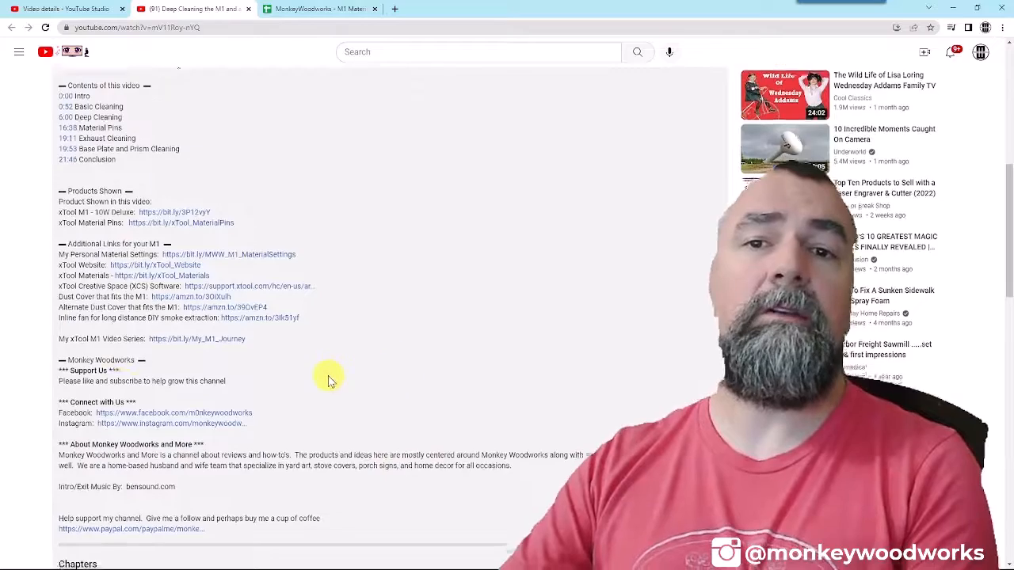
pyautogui.scroll(-1, 328, 376)
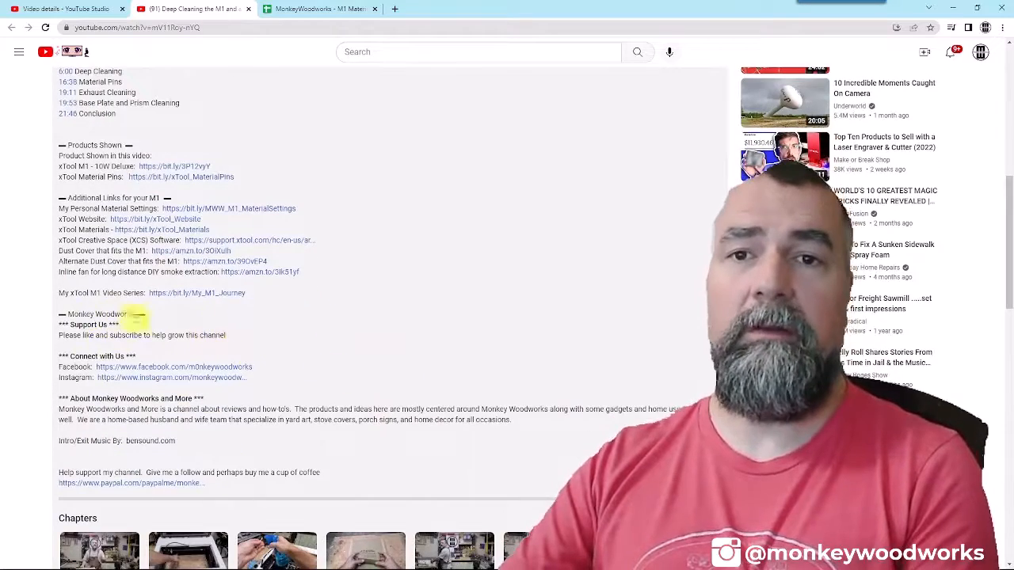
pyautogui.scroll(2, 256, 412)
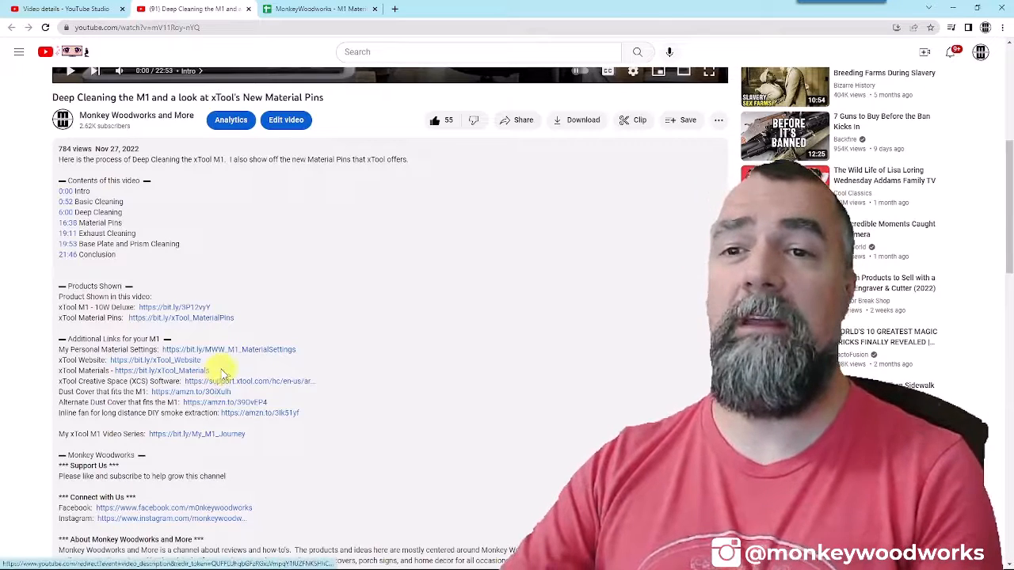
pyautogui.moveTo(211, 370); pyautogui.dragTo(104, 371)
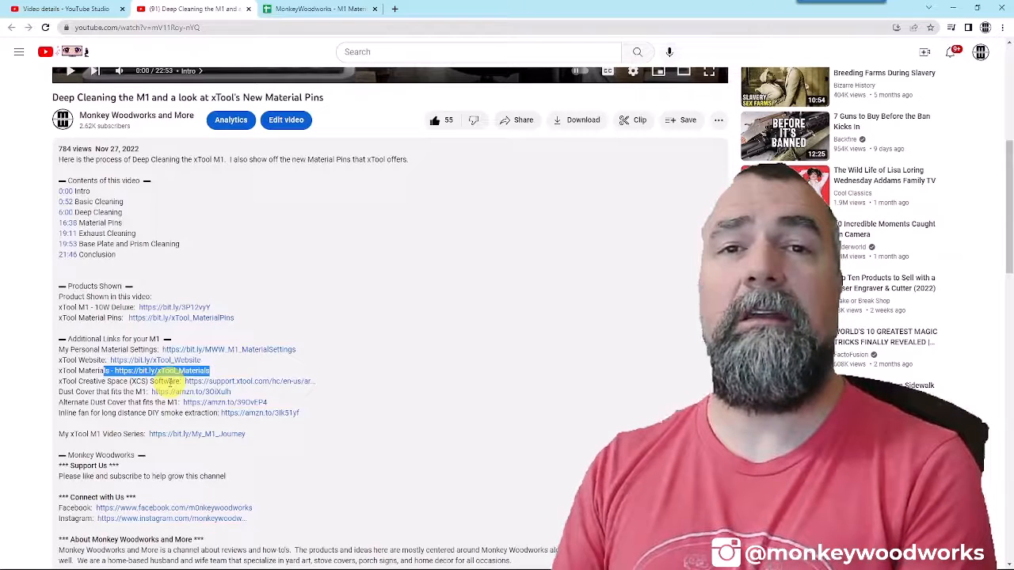
pyautogui.click(355, 430)
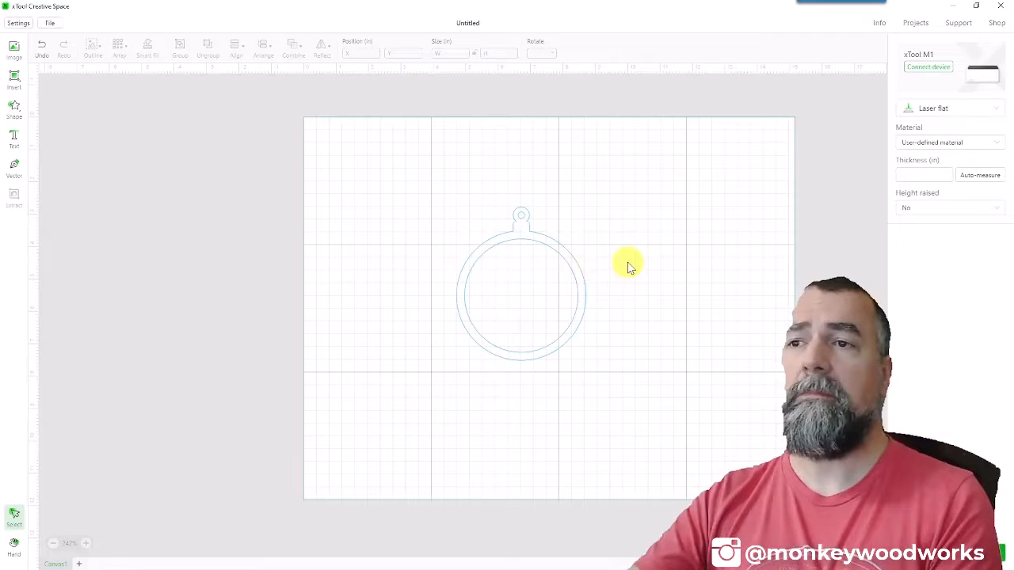
# - In xTool Creative Space, duplicate the whole ornament outline and place the copy below and to the right of the original
pyautogui.moveTo(659, 201); pyautogui.dragTo(425, 382)
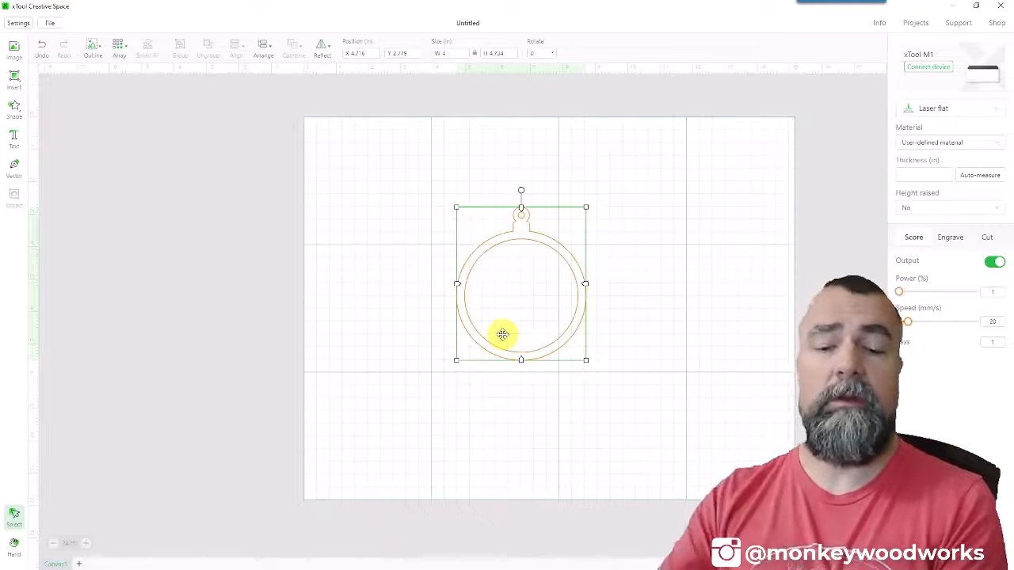
pyautogui.hotkey('ctrl', 'c')
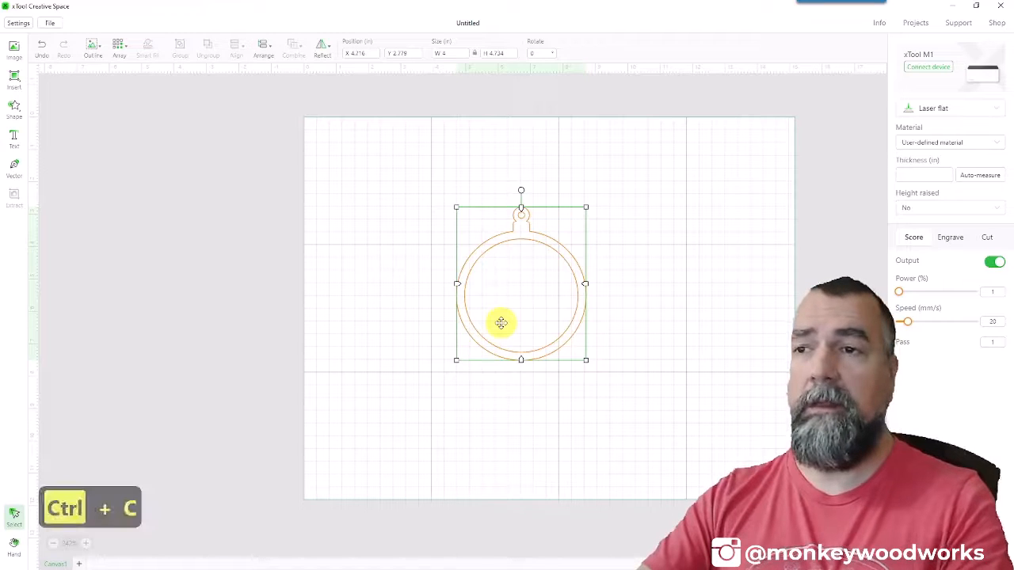
pyautogui.hotkey('ctrl', 'v')
pyautogui.moveTo(499, 306); pyautogui.dragTo(622, 389)
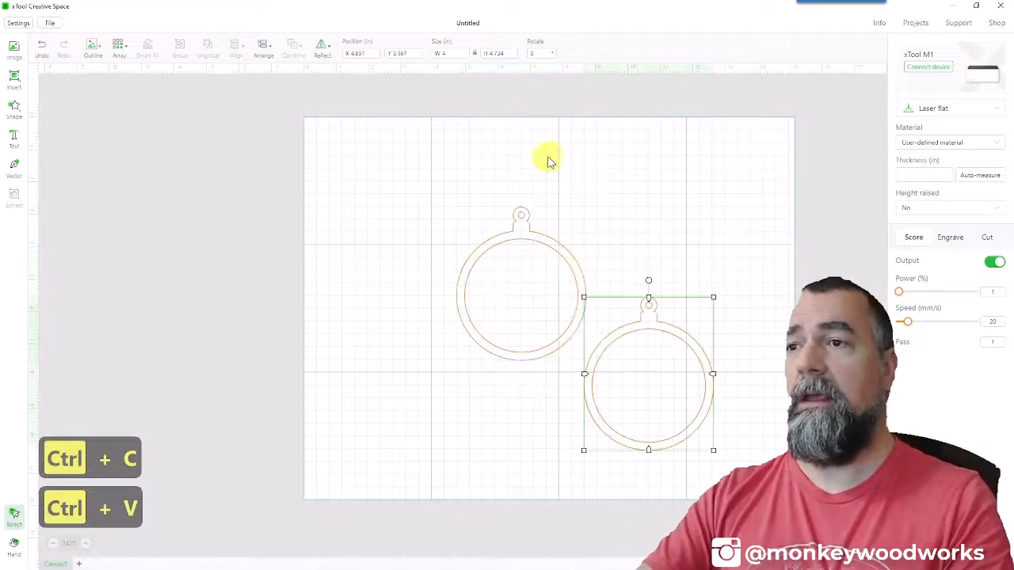
# - Turn off laser output for the original ornament and set it aside at the canvas's upper-right edge
pyautogui.moveTo(545, 152); pyautogui.dragTo(420, 396)
pyautogui.moveTo(503, 299); pyautogui.dragTo(492, 208)
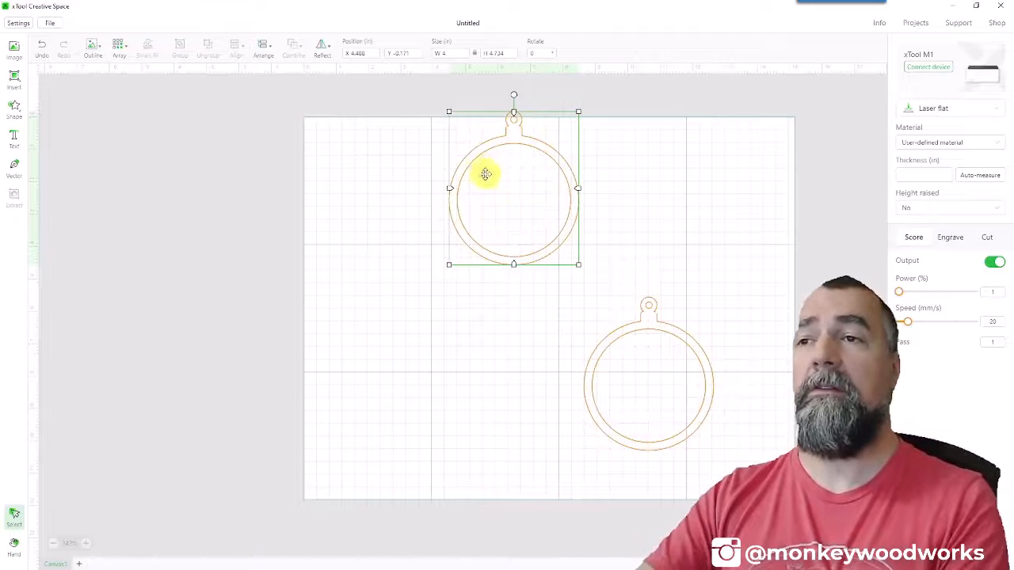
pyautogui.click(992, 263)
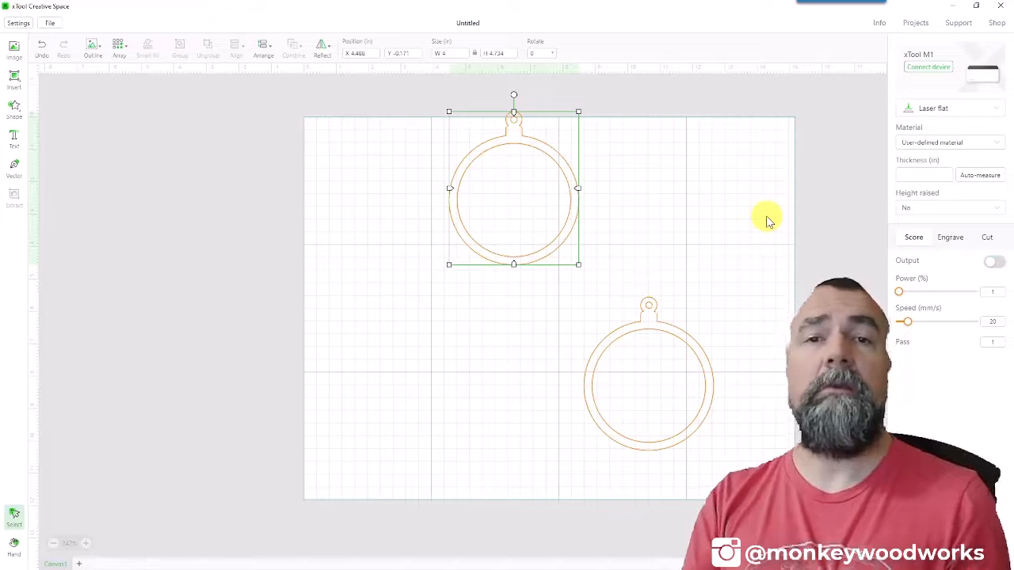
pyautogui.moveTo(528, 187); pyautogui.dragTo(630, 199)
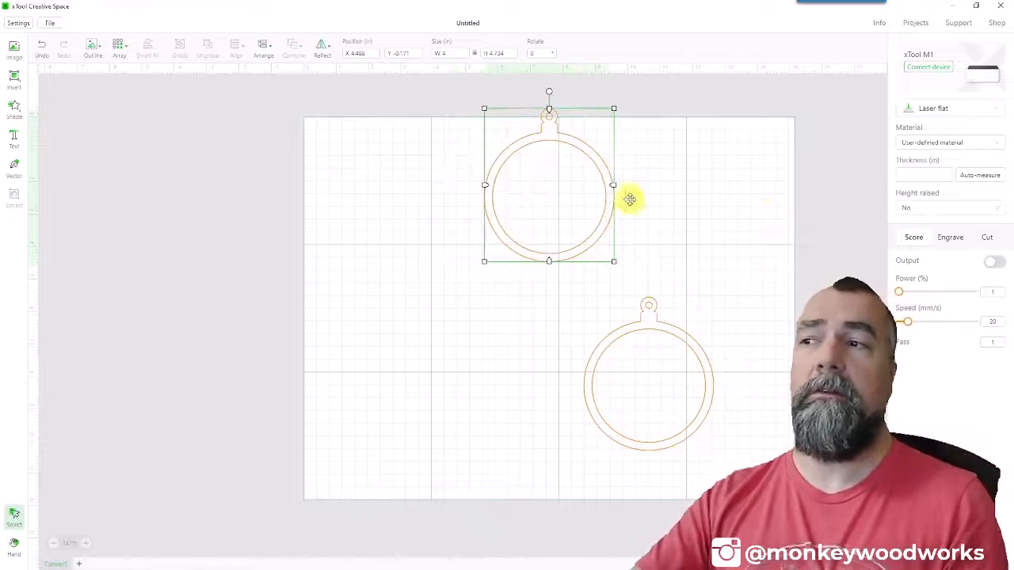
pyautogui.moveTo(542, 165); pyautogui.dragTo(676, 149)
# - Select the complete ornament copy and move it to the upper-left area of the canvas
pyautogui.moveTo(733, 288); pyautogui.dragTo(503, 534)
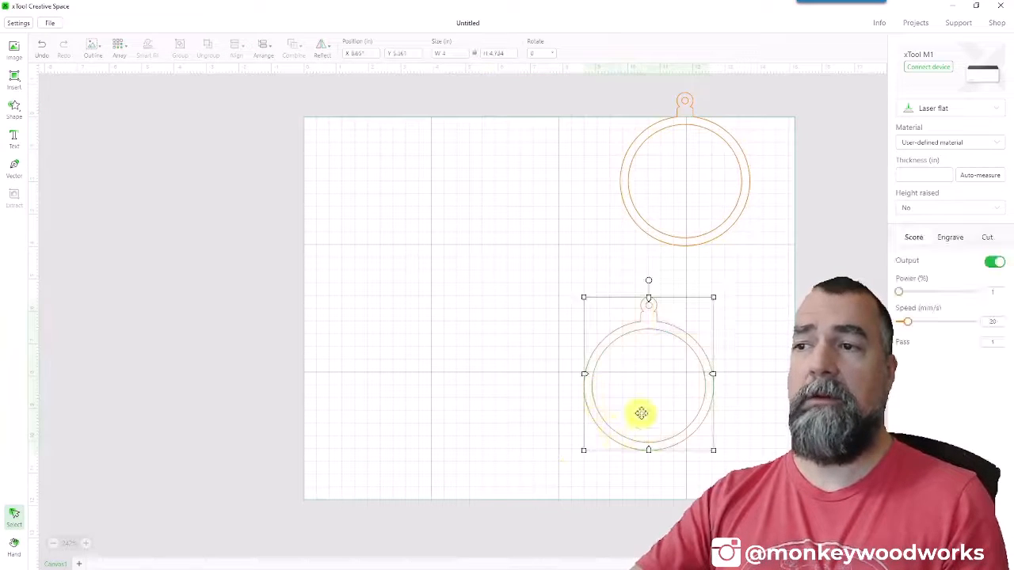
pyautogui.moveTo(641, 412); pyautogui.dragTo(459, 330)
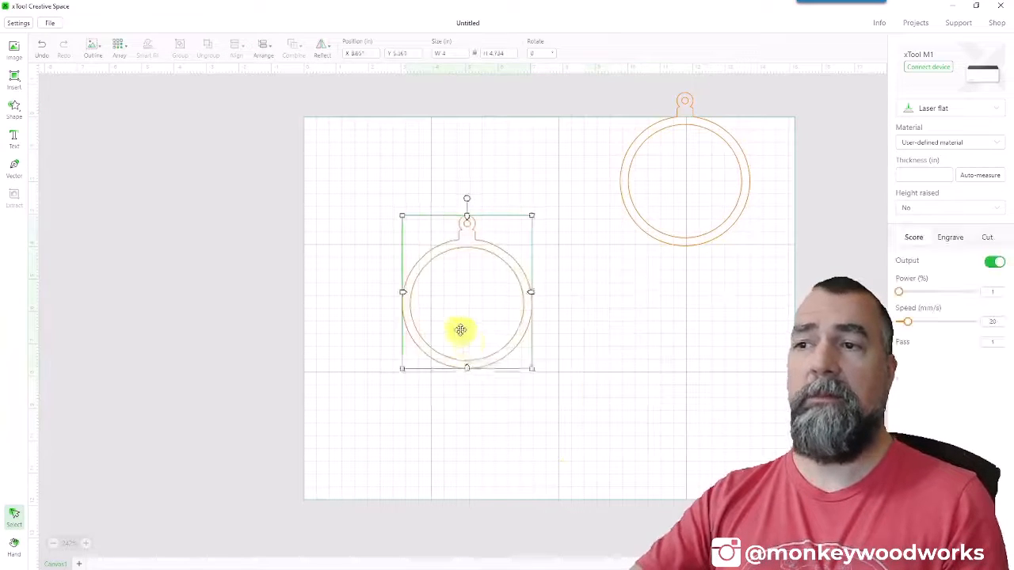
pyautogui.click(586, 331)
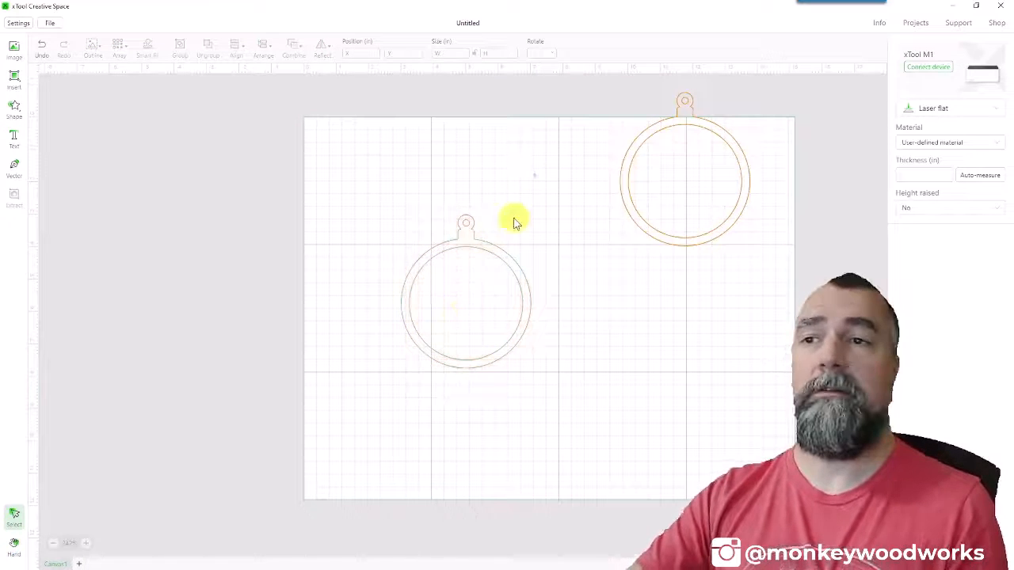
pyautogui.click(471, 340)
pyautogui.moveTo(471, 340); pyautogui.dragTo(417, 279)
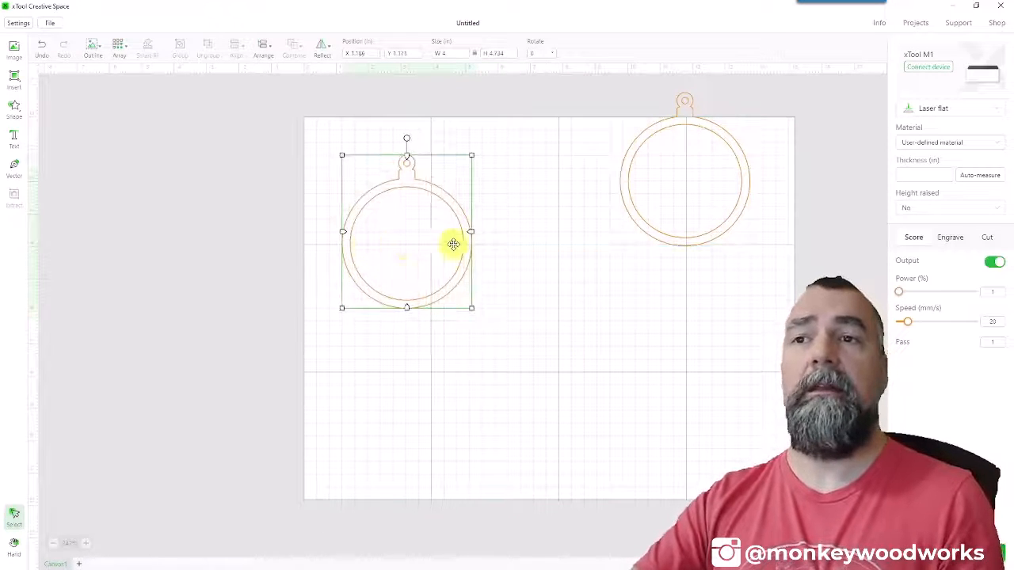
# - Add a text object below the ornaments and enter the person's first name in it
pyautogui.click(15, 141)
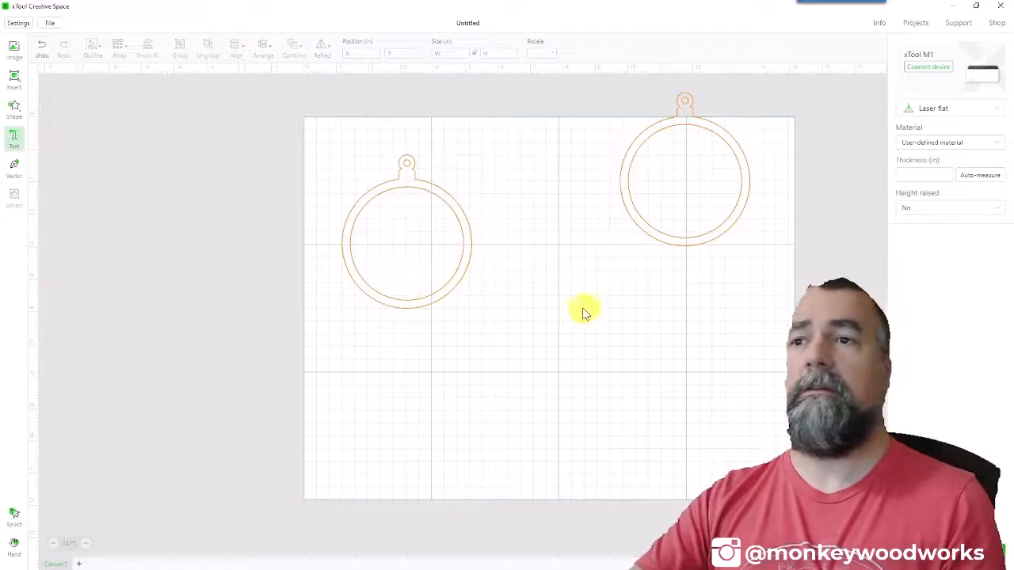
pyautogui.click(458, 370)
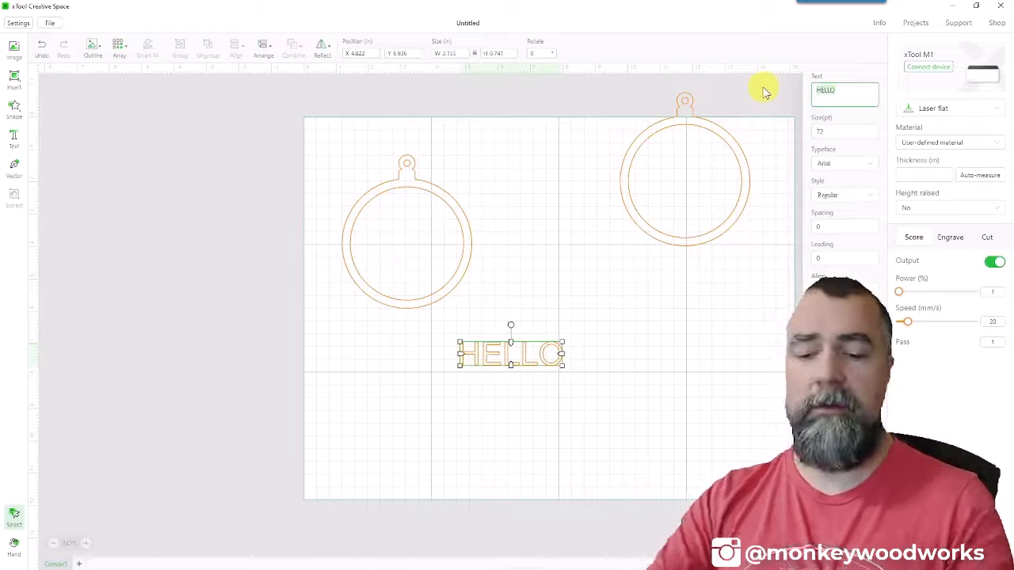
pyautogui.write('Michael')
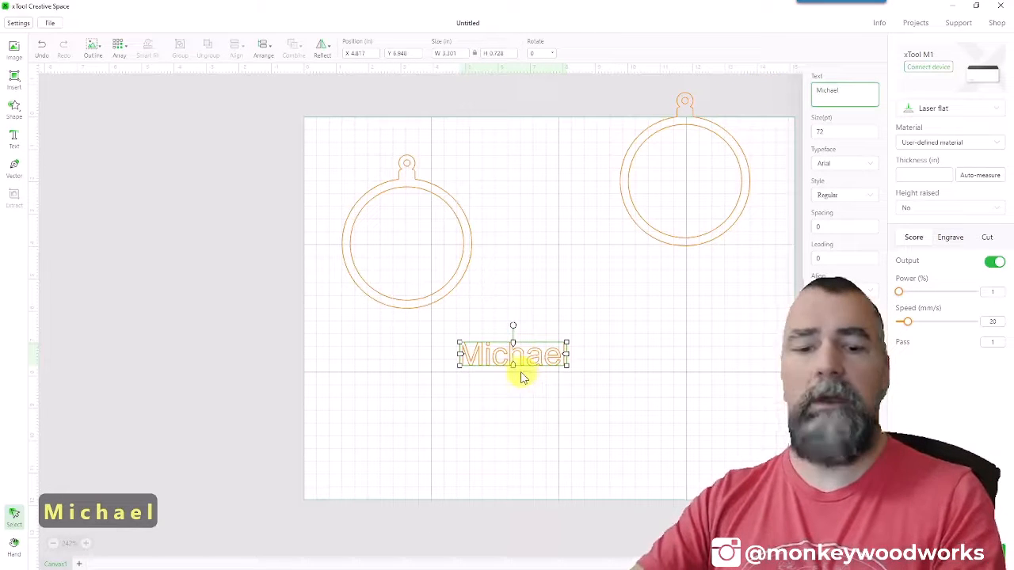
# - Change the name text's typeface to Brush Script MT
pyautogui.scroll(5, 526, 375)
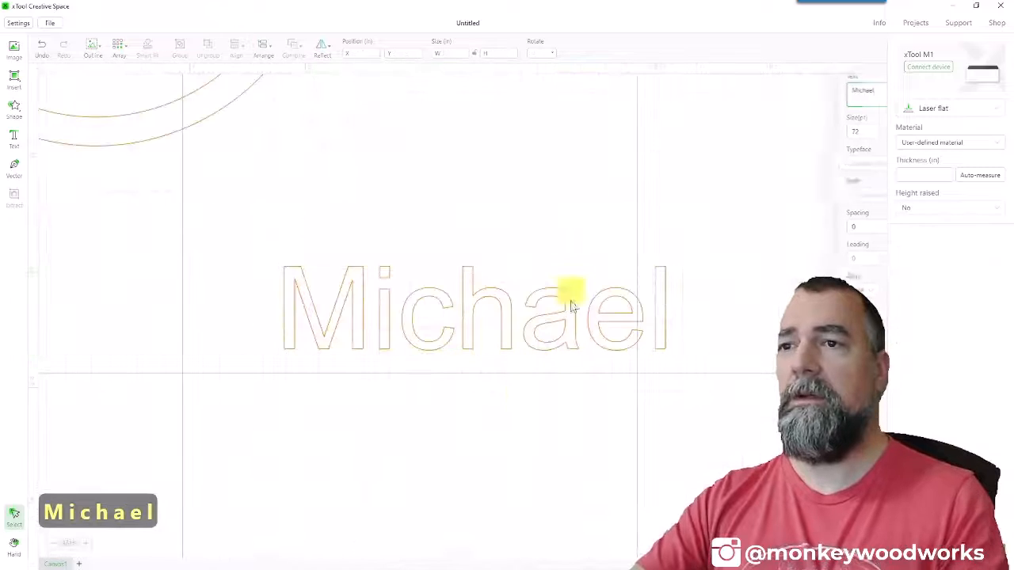
pyautogui.moveTo(588, 210); pyautogui.dragTo(328, 415)
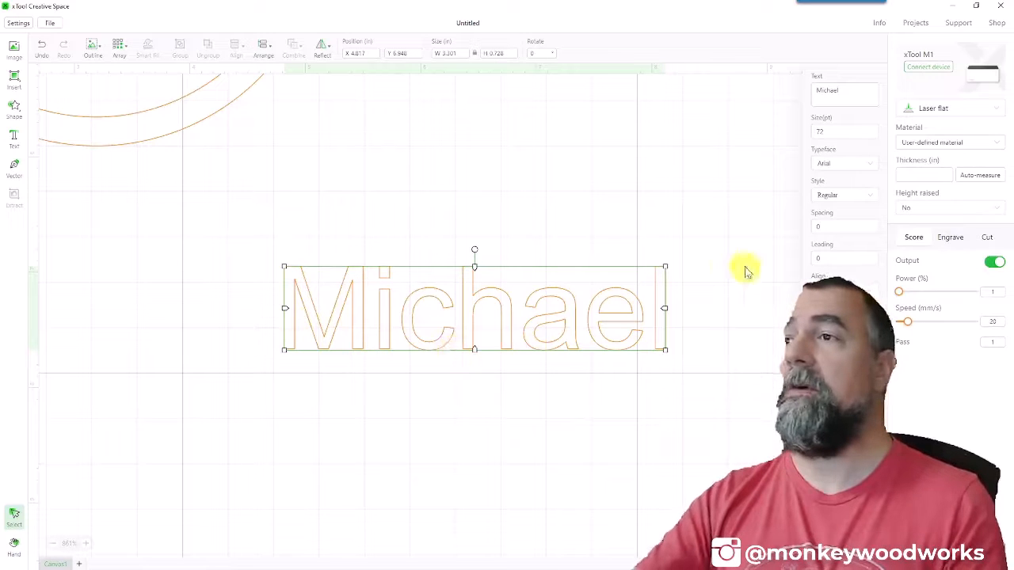
pyautogui.click(875, 165)
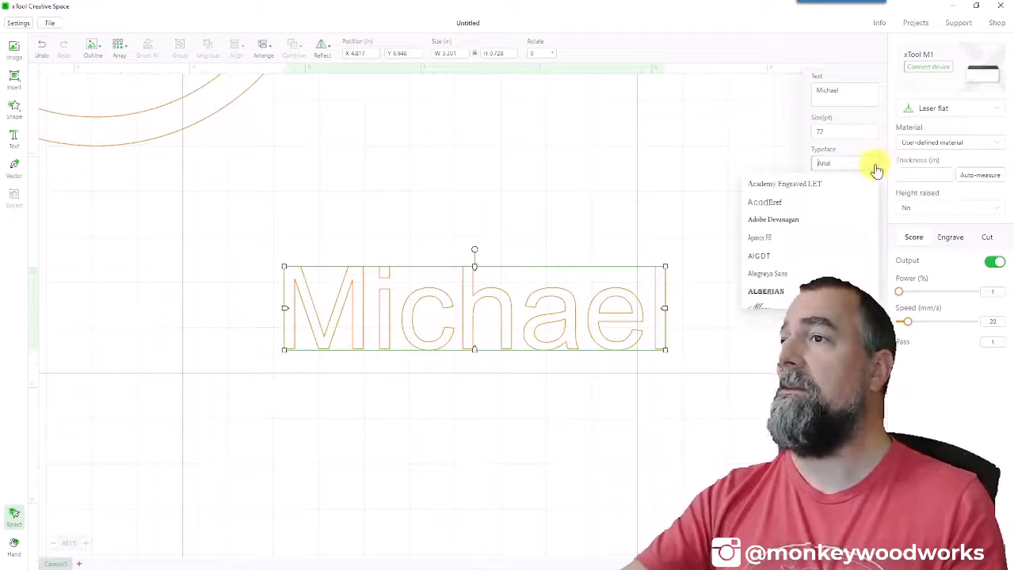
pyautogui.scroll(-5, 801, 238)
pyautogui.scroll(-10, 801, 259)
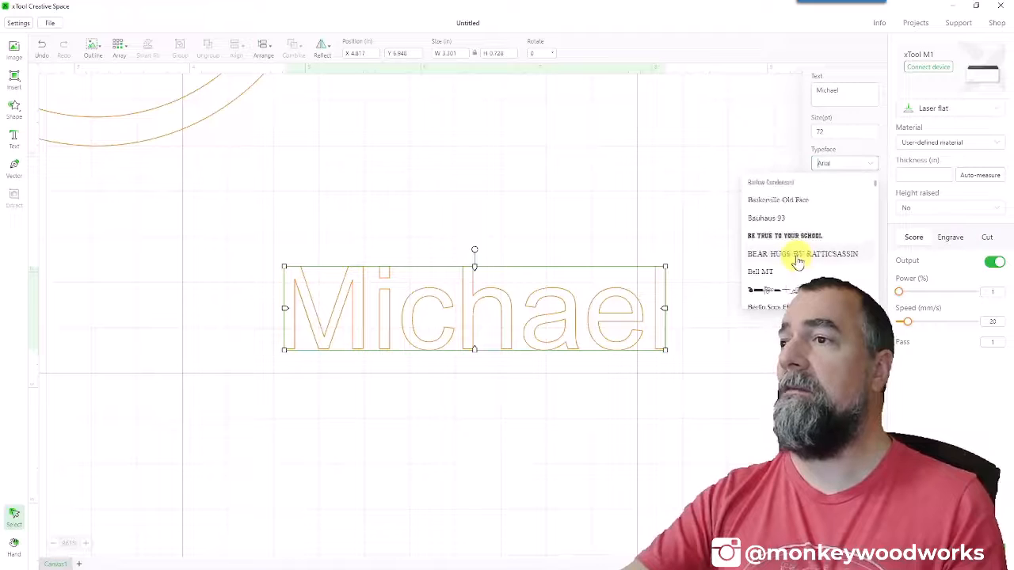
pyautogui.scroll(-5, 793, 264)
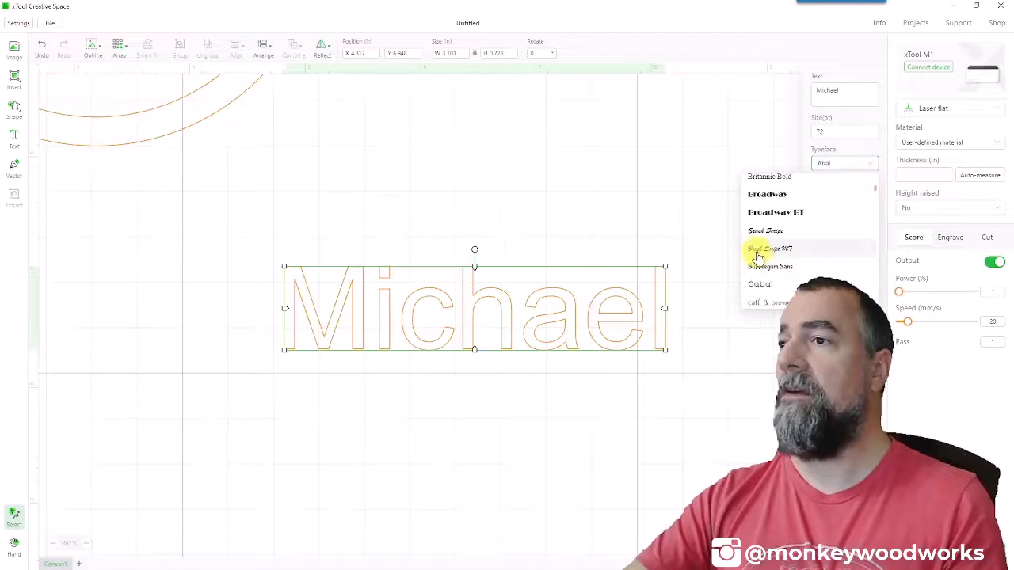
pyautogui.click(757, 252)
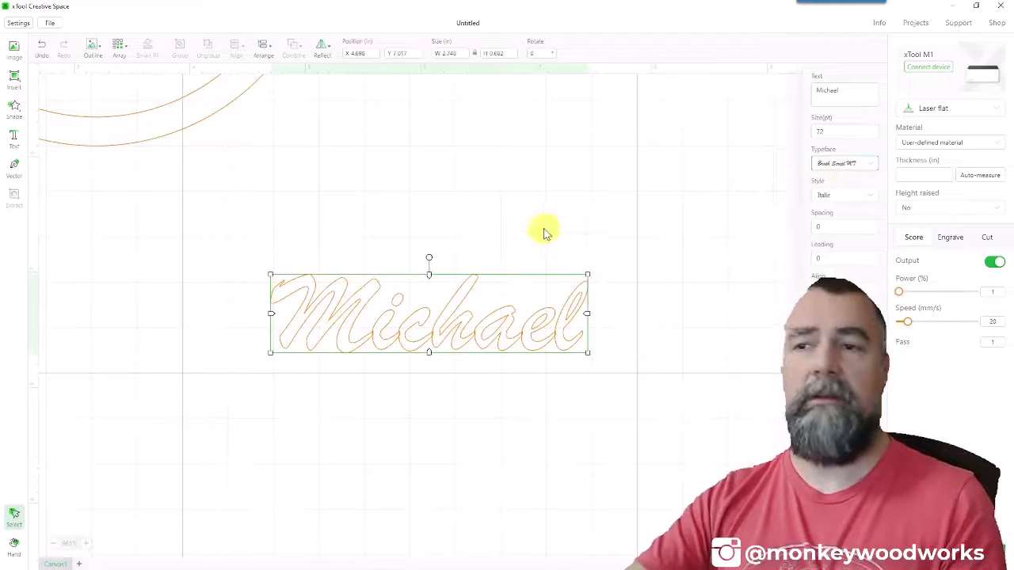
# - Enlarge the name text proportionally from its corner to a size of about 755 pt
pyautogui.scroll(1, 369, 360)
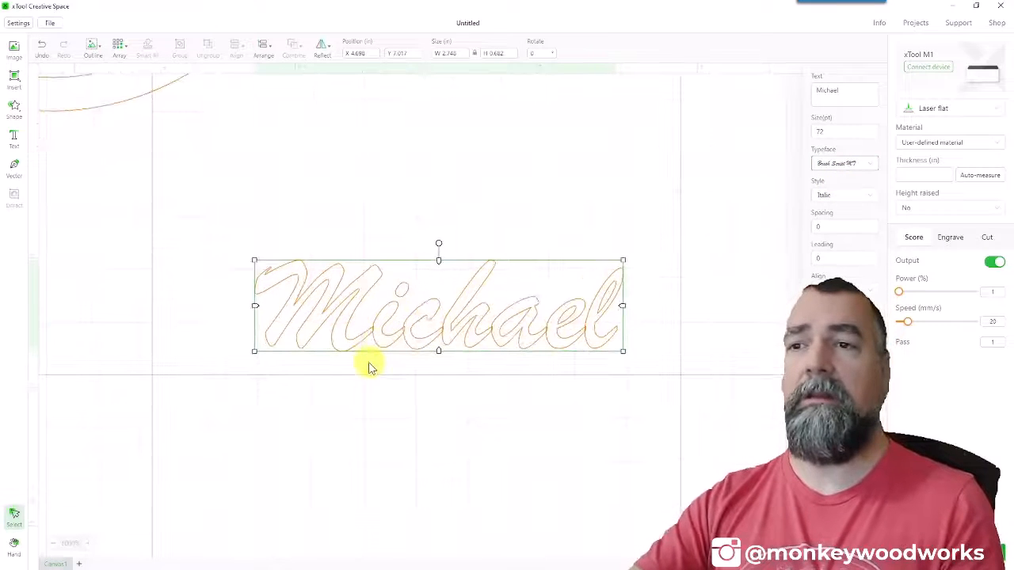
pyautogui.click(363, 372)
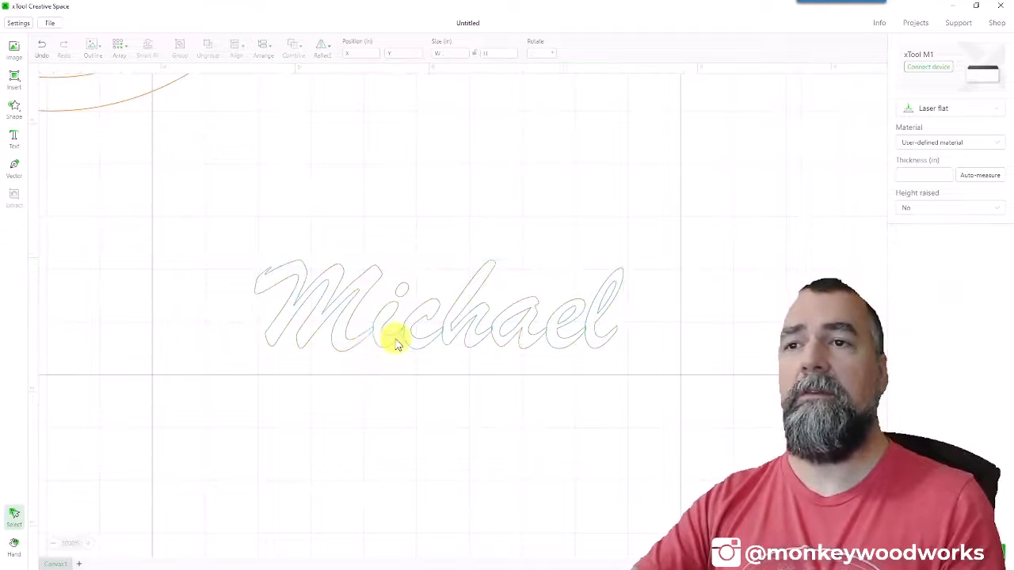
pyautogui.click(382, 349)
pyautogui.scroll(-10, 380, 353)
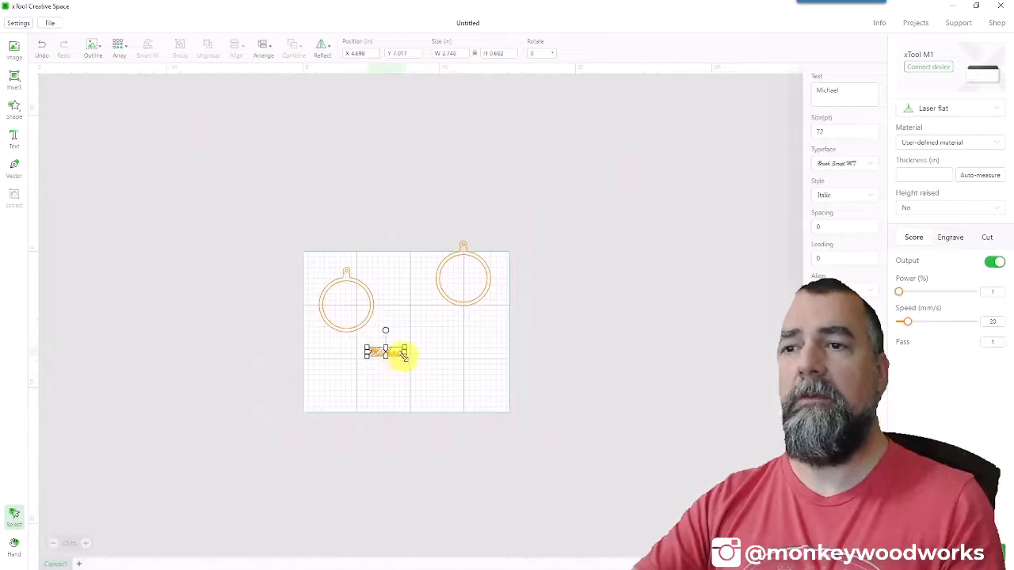
pyautogui.moveTo(404, 357); pyautogui.dragTo(532, 445)
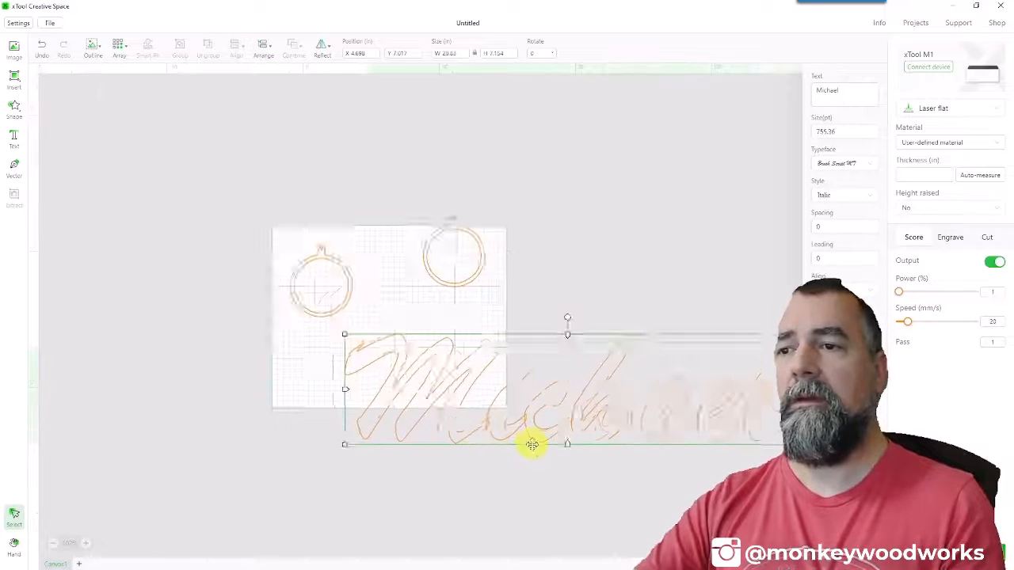
# - Move the enlarged name text off the work area to the empty space above and right of it
pyautogui.scroll(10, 531, 445)
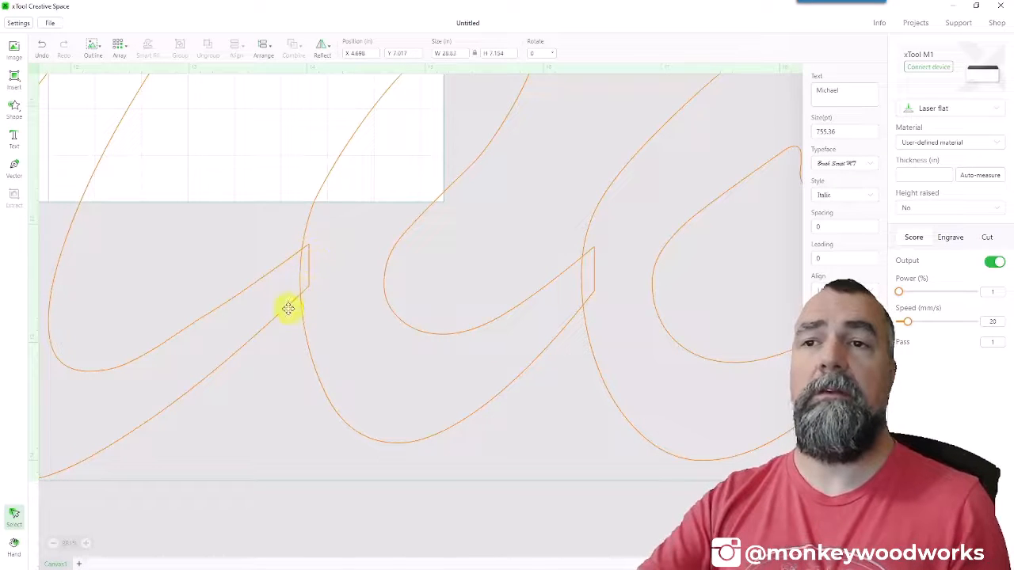
pyautogui.scroll(-5, 298, 371)
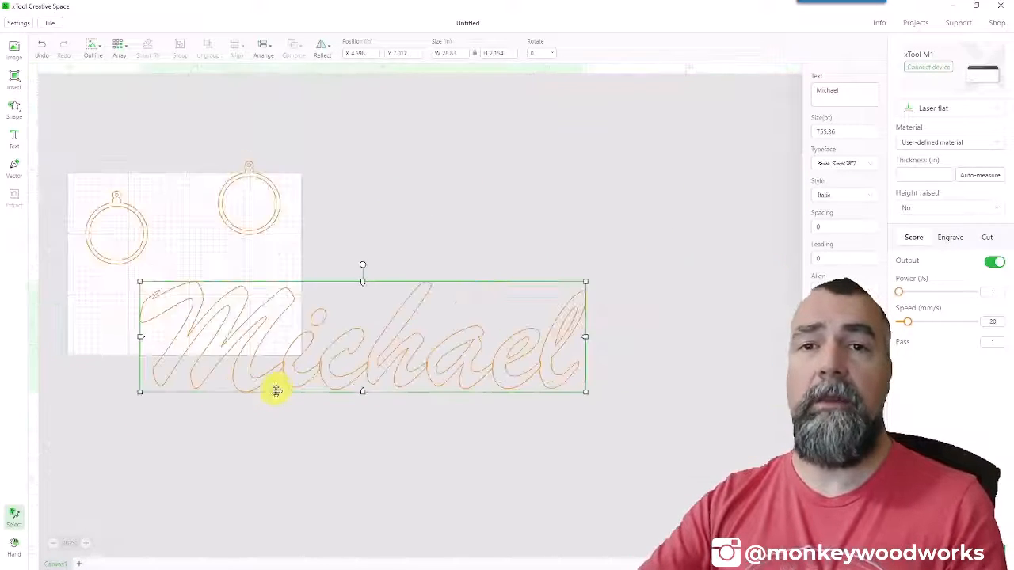
pyautogui.moveTo(314, 388); pyautogui.dragTo(413, 235)
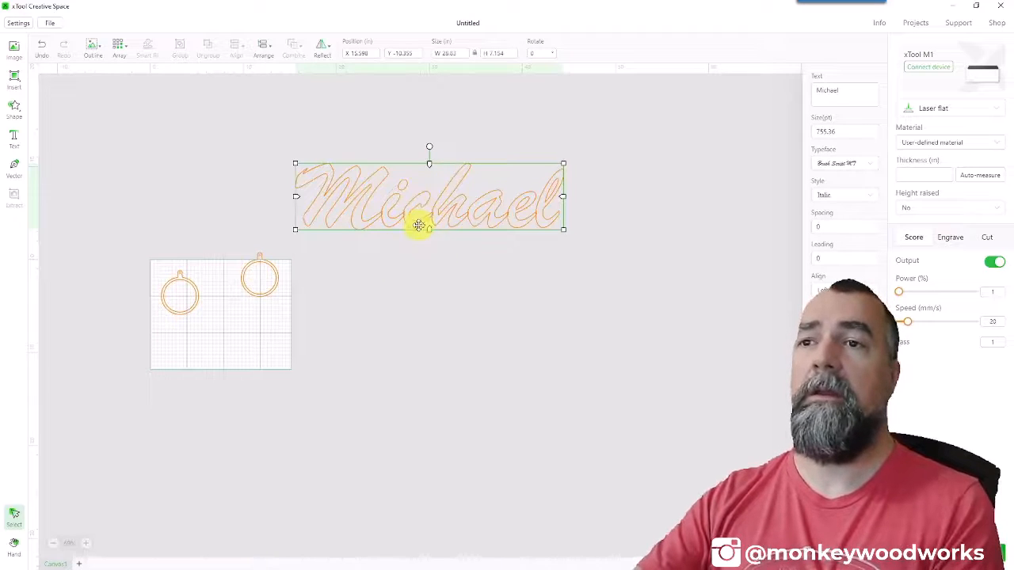
# - Duplicate the enlarged name text and place the copy directly below the original
pyautogui.hotkey('ctrl', 'c')
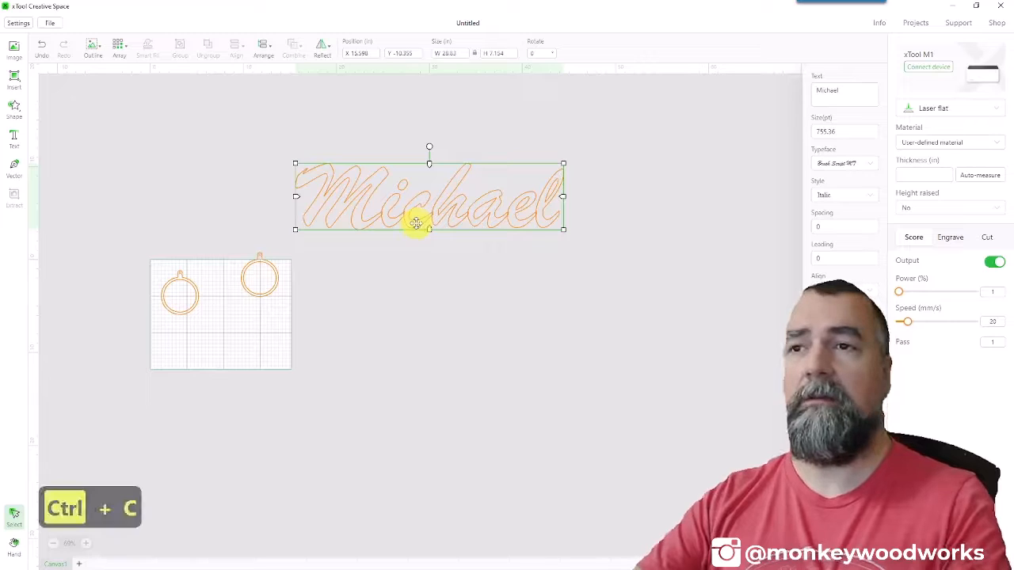
pyautogui.hotkey('ctrl', 'v')
pyautogui.moveTo(419, 217); pyautogui.dragTo(438, 342)
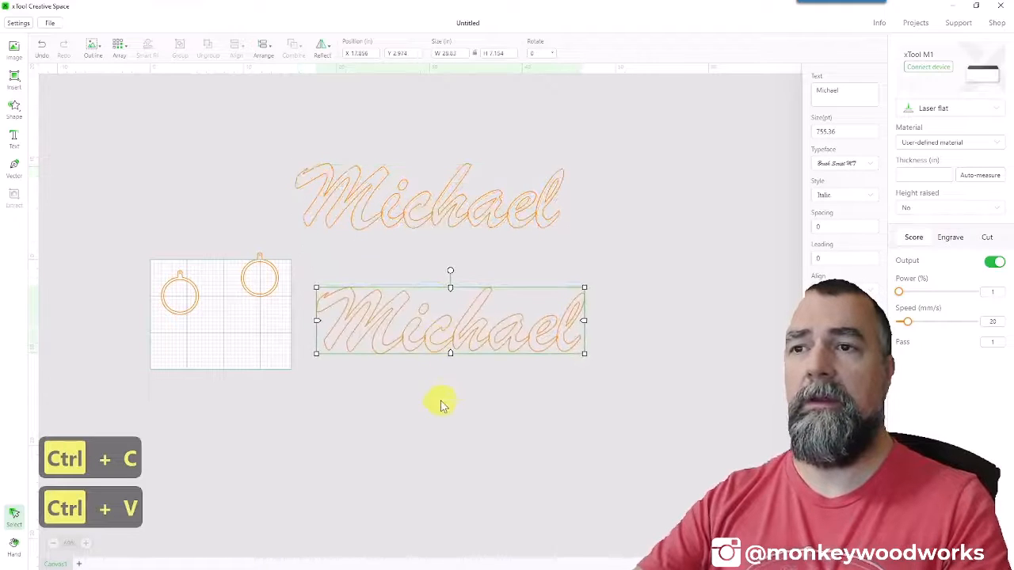
# - Shorten the text of the lower name copy to only the name's initial letter
pyautogui.click(441, 403)
pyautogui.click(409, 342)
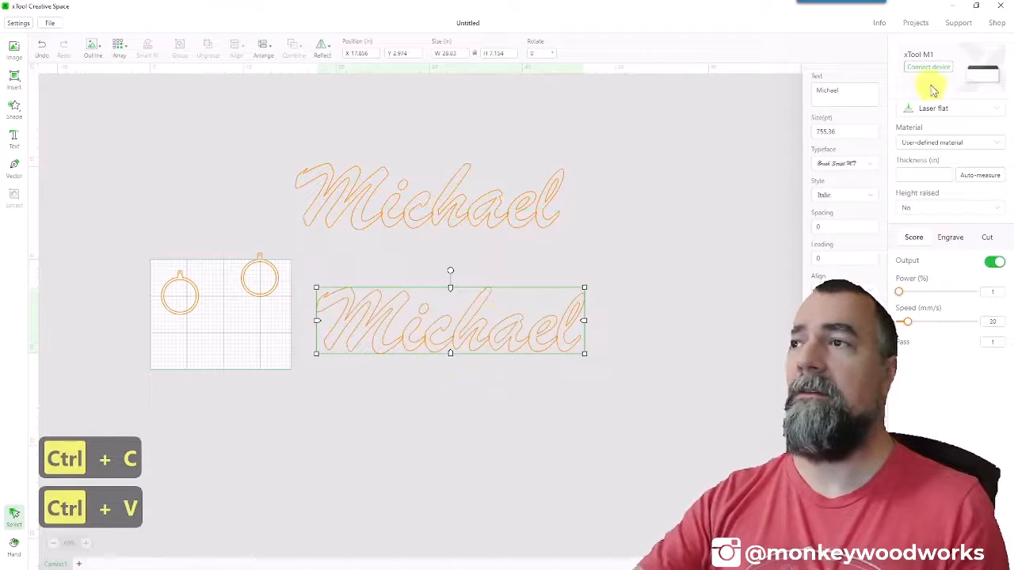
pyautogui.doubleClick(827, 89)
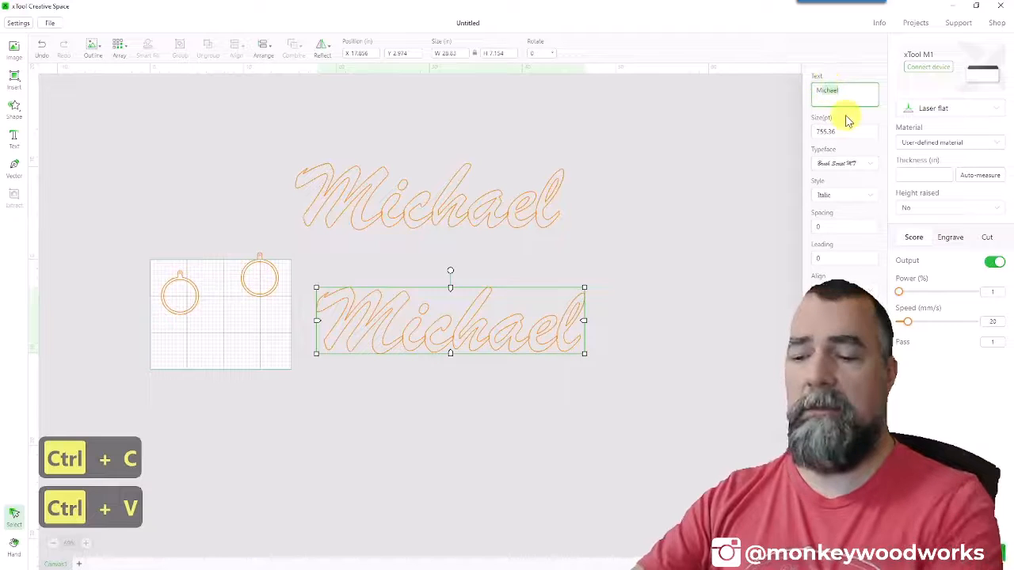
pyautogui.press('BackSpace')
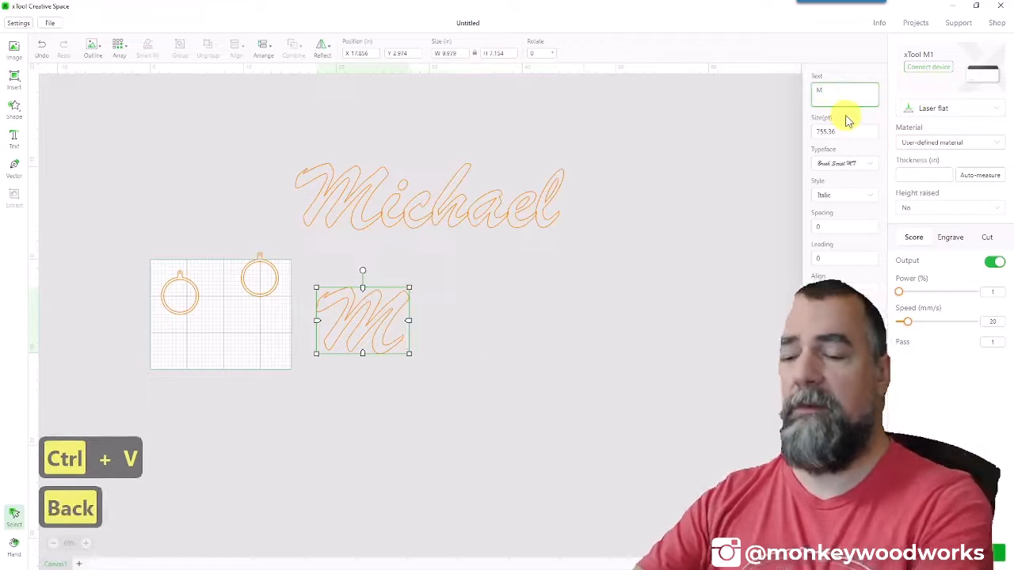
pyautogui.click(638, 296)
pyautogui.click(393, 316)
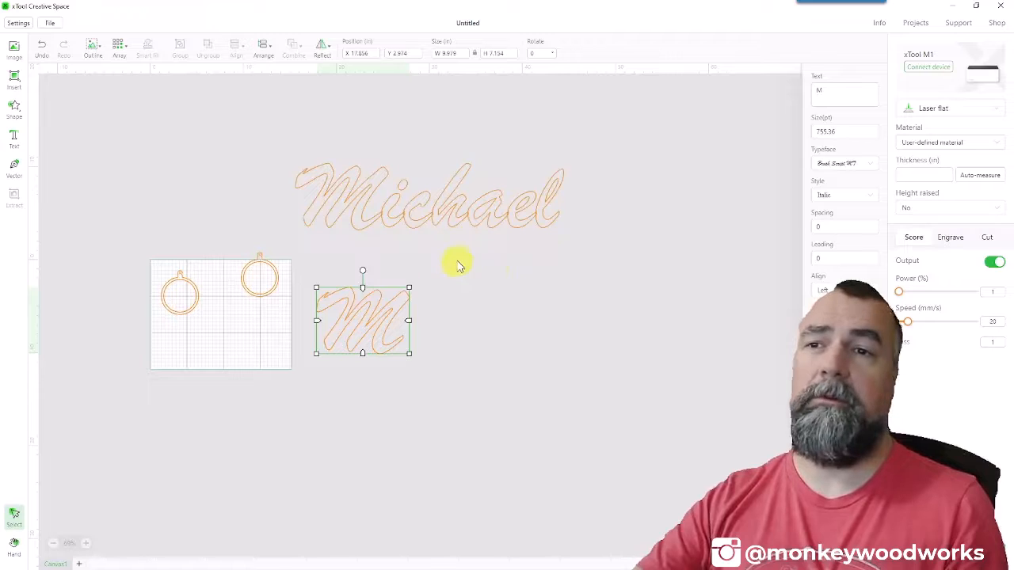
# - Make six duplicates of the single initial-letter text
pyautogui.moveTo(457, 264); pyautogui.dragTo(320, 393)
pyautogui.hotkey('ctrl', 'c')
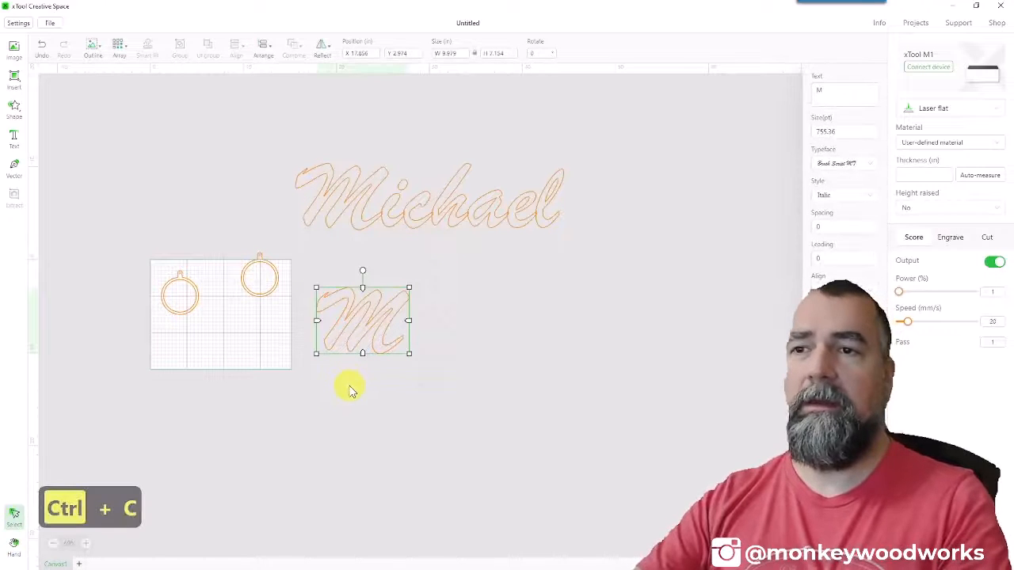
pyautogui.hotkey('ctrl', 'v')
pyautogui.hotkey('ctrl', 'v')
pyautogui.hotkey('ctrl', 'v')
pyautogui.hotkey('ctrl', 'v')
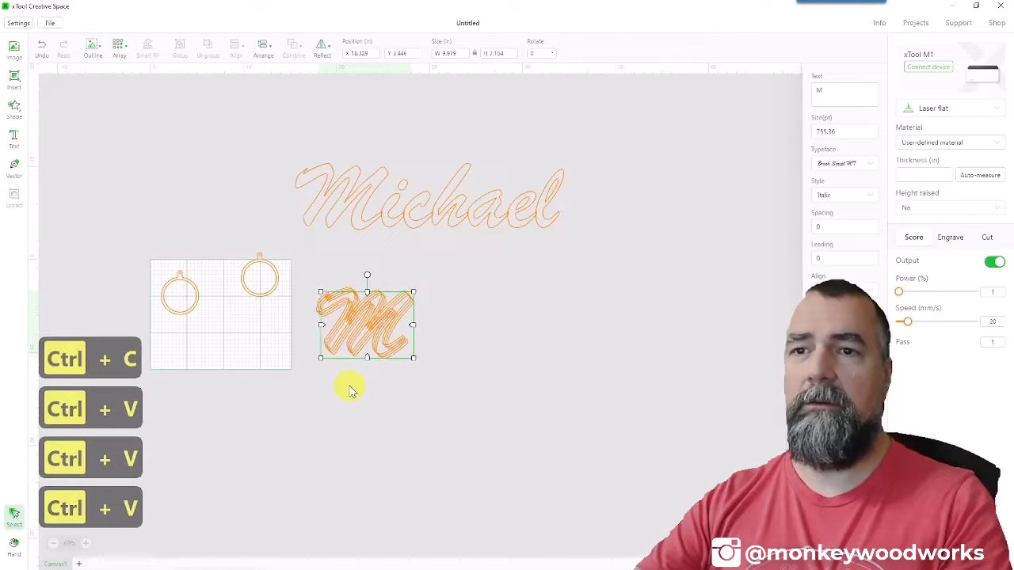
pyautogui.hotkey('ctrl', 'v')
pyautogui.hotkey('ctrl', 'v')
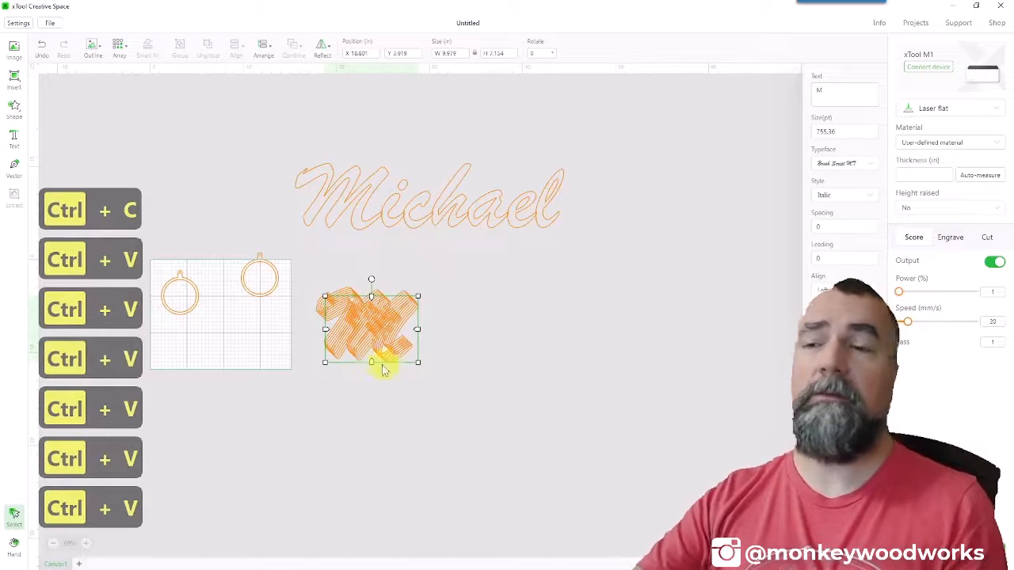
# - Spread the stacked initial-letter copies apart in the empty space below the full name
pyautogui.moveTo(385, 363); pyautogui.dragTo(555, 329)
pyautogui.moveTo(403, 340); pyautogui.dragTo(479, 390)
pyautogui.moveTo(375, 348); pyautogui.dragTo(366, 460)
pyautogui.moveTo(374, 328); pyautogui.dragTo(627, 415)
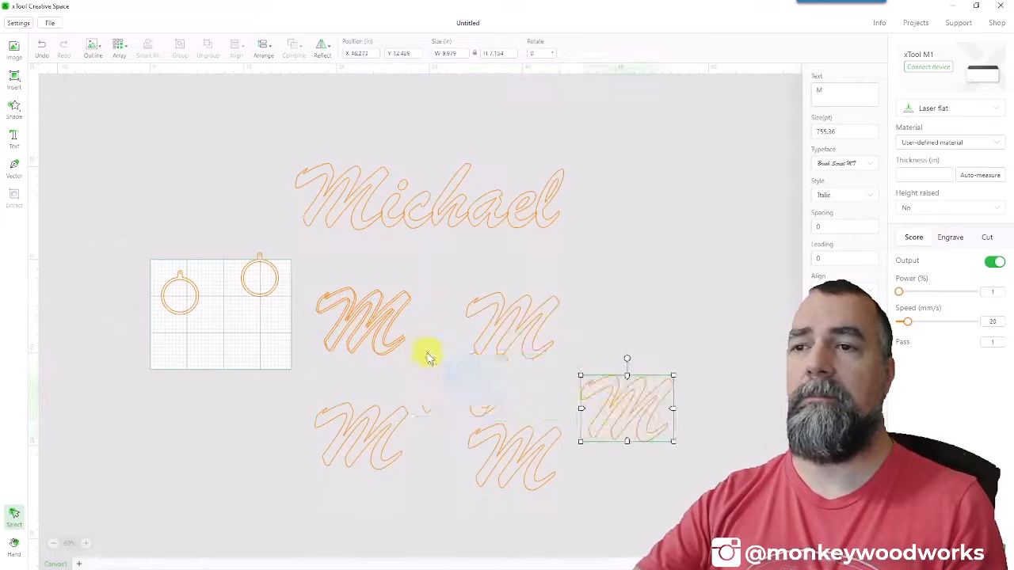
pyautogui.moveTo(426, 351); pyautogui.dragTo(634, 289)
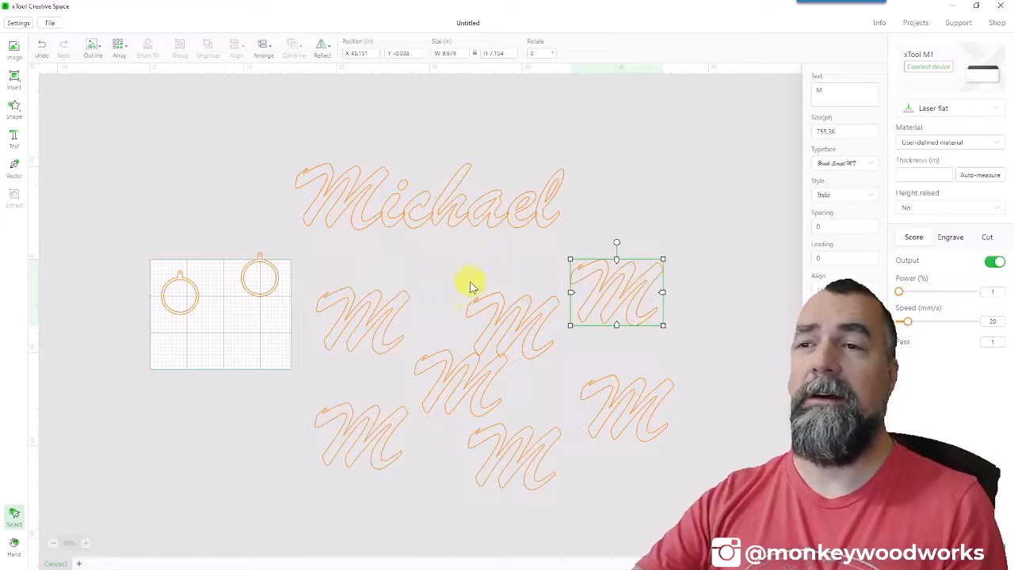
# - Change the text of three initial-letter copies to the name's second, third and fourth letters
pyautogui.click(511, 327)
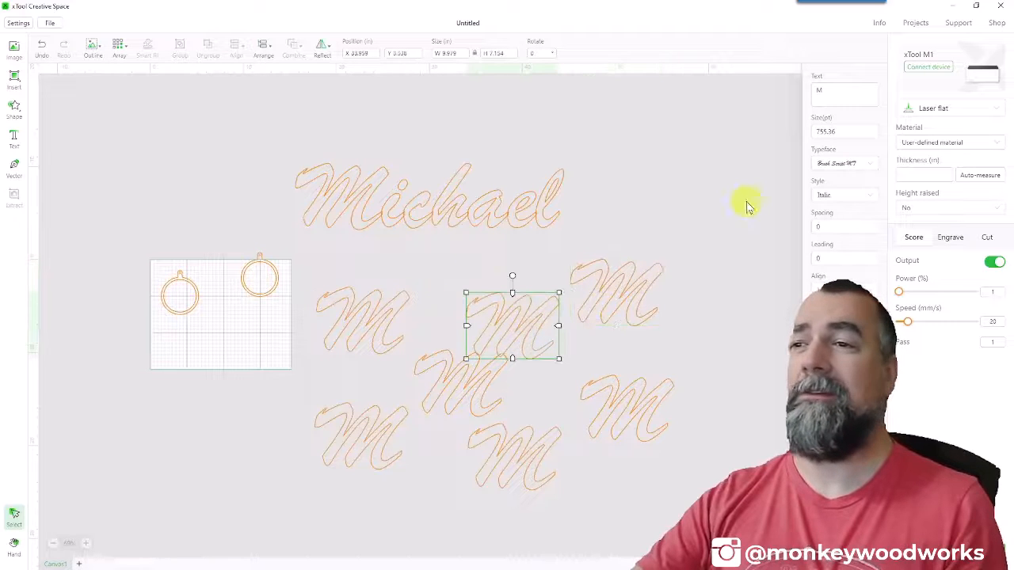
pyautogui.click(854, 101)
pyautogui.write('i')
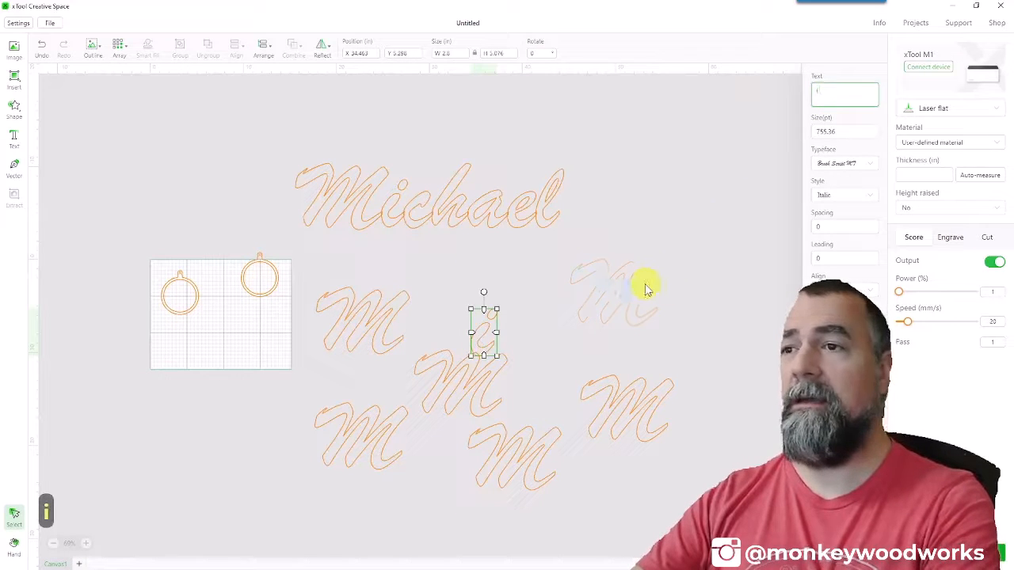
pyautogui.click(645, 286)
pyautogui.moveTo(850, 96); pyautogui.dragTo(739, 82)
pyautogui.write('c')
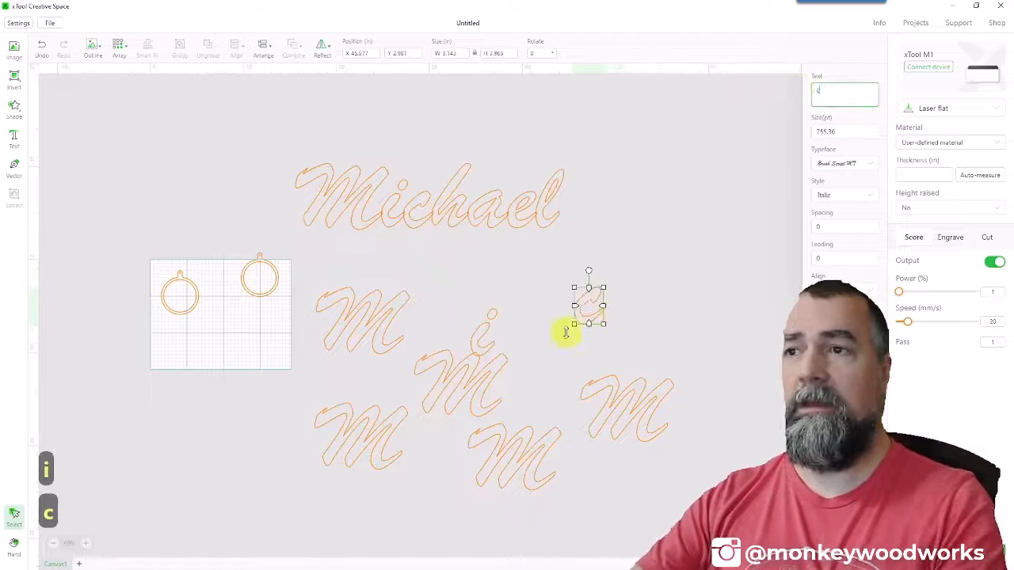
pyautogui.click(456, 382)
pyautogui.moveTo(836, 95); pyautogui.dragTo(751, 92)
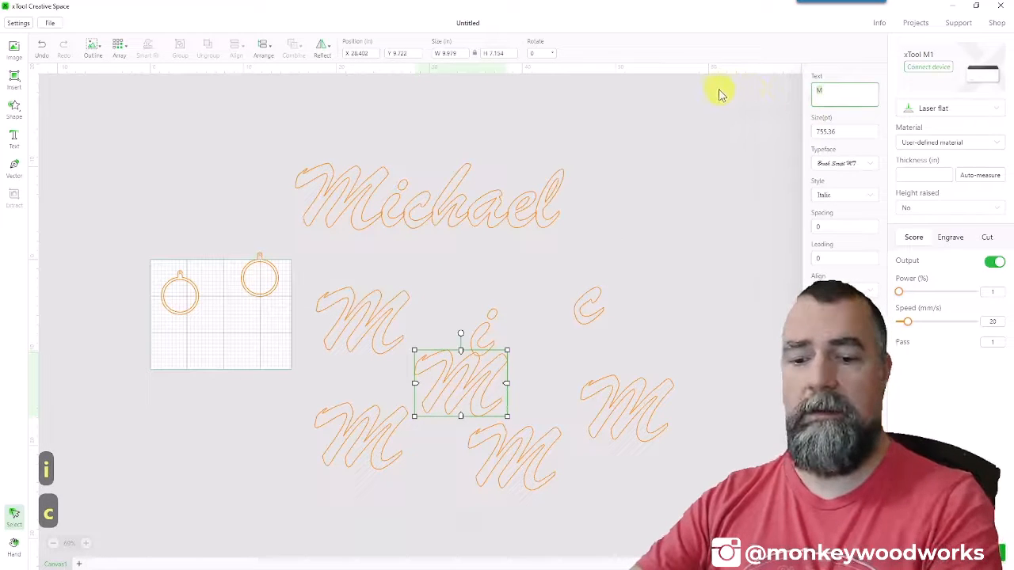
pyautogui.write('h')
# - Change the text of the remaining three initial-letter copies to the name's fifth, sixth and seventh letters
pyautogui.click(400, 435)
pyautogui.moveTo(852, 95); pyautogui.dragTo(745, 81)
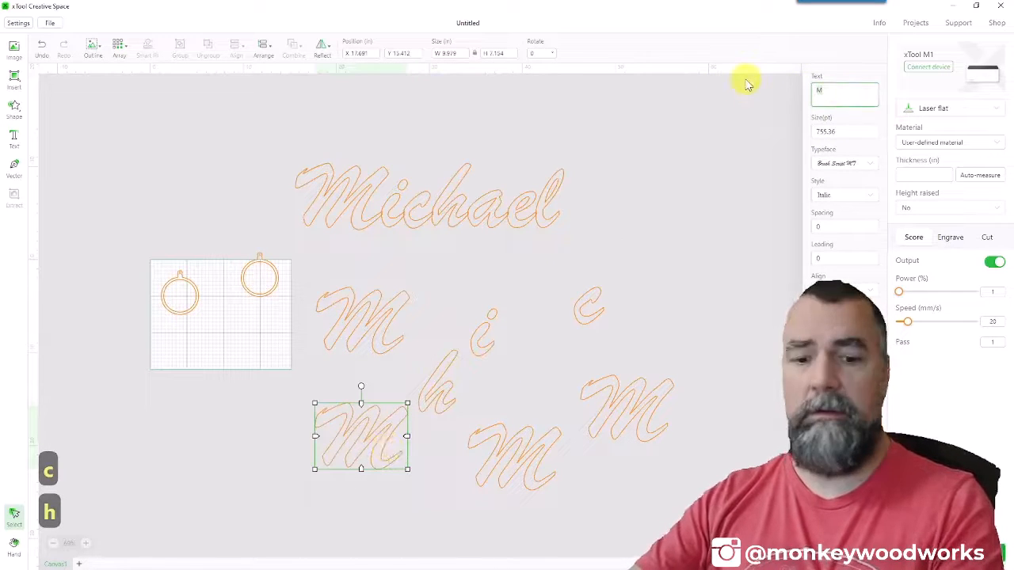
pyautogui.write('a')
pyautogui.click(515, 438)
pyautogui.moveTo(828, 95); pyautogui.dragTo(753, 95)
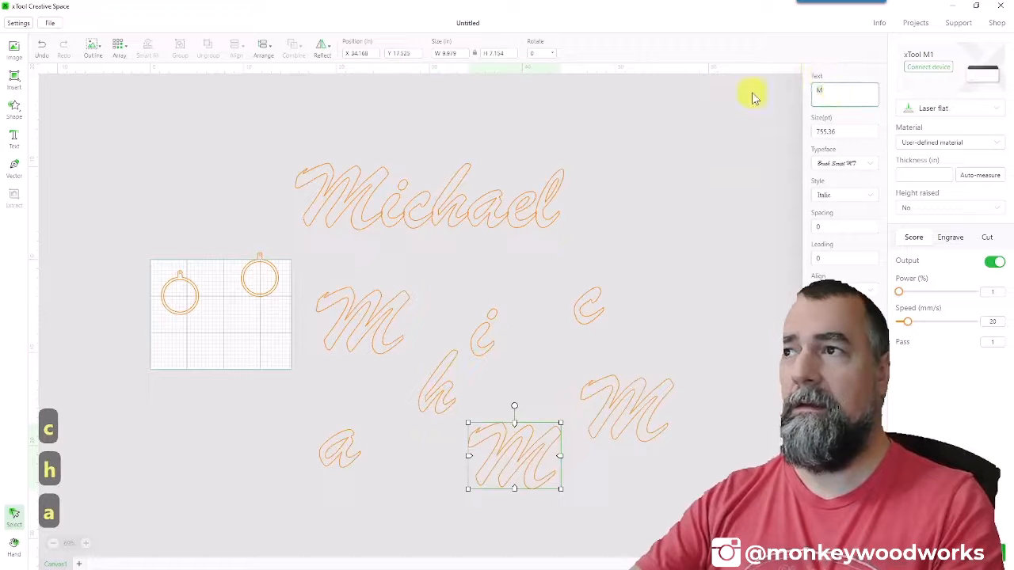
pyautogui.write('e')
pyautogui.click(668, 404)
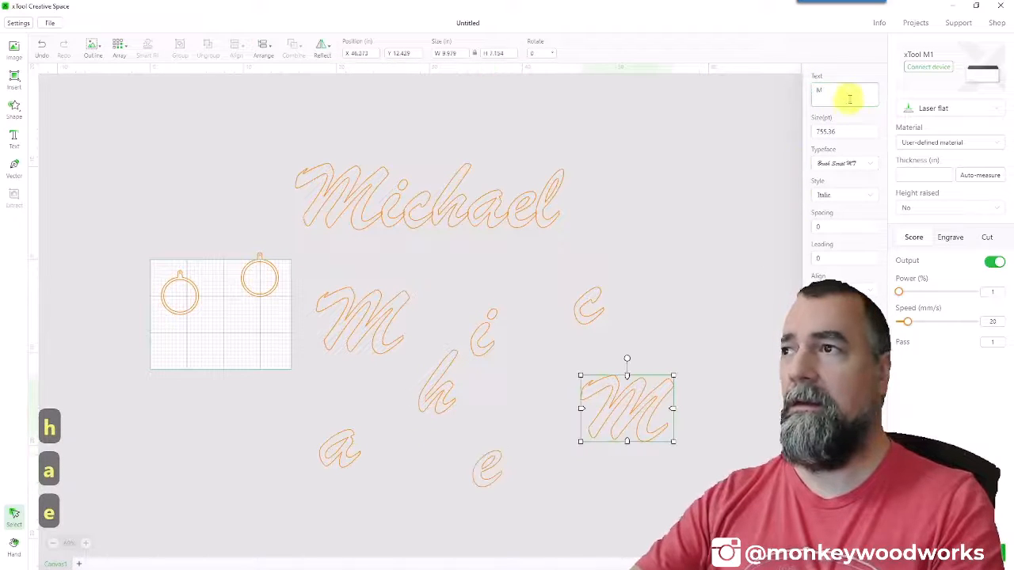
pyautogui.moveTo(844, 96); pyautogui.dragTo(779, 93)
pyautogui.write('l')
pyautogui.click(516, 333)
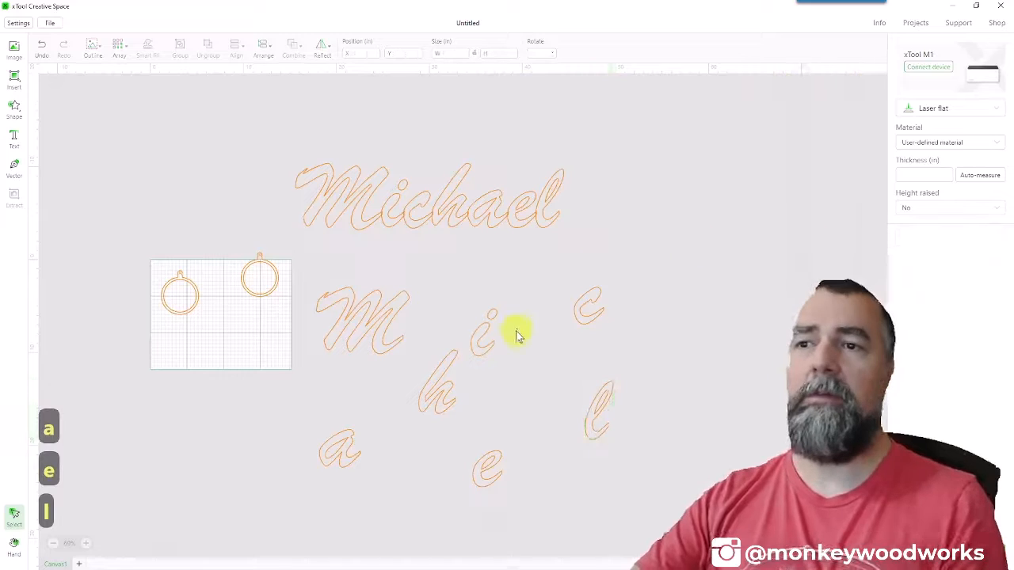
# - Arrange the separate letters in name order in a rough row to the right of the initial
pyautogui.moveTo(482, 335); pyautogui.dragTo(428, 332)
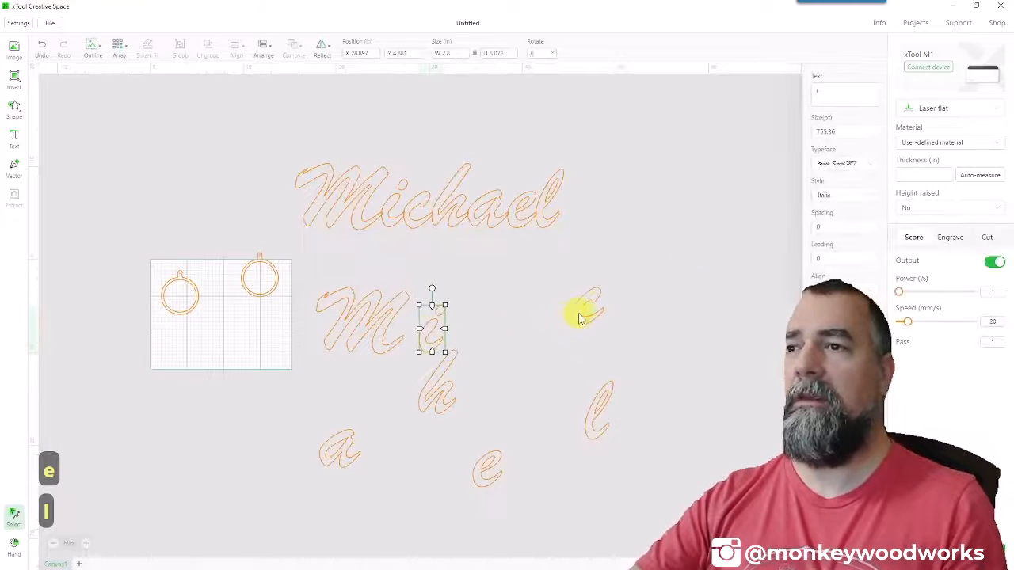
pyautogui.moveTo(579, 310); pyautogui.dragTo(463, 341)
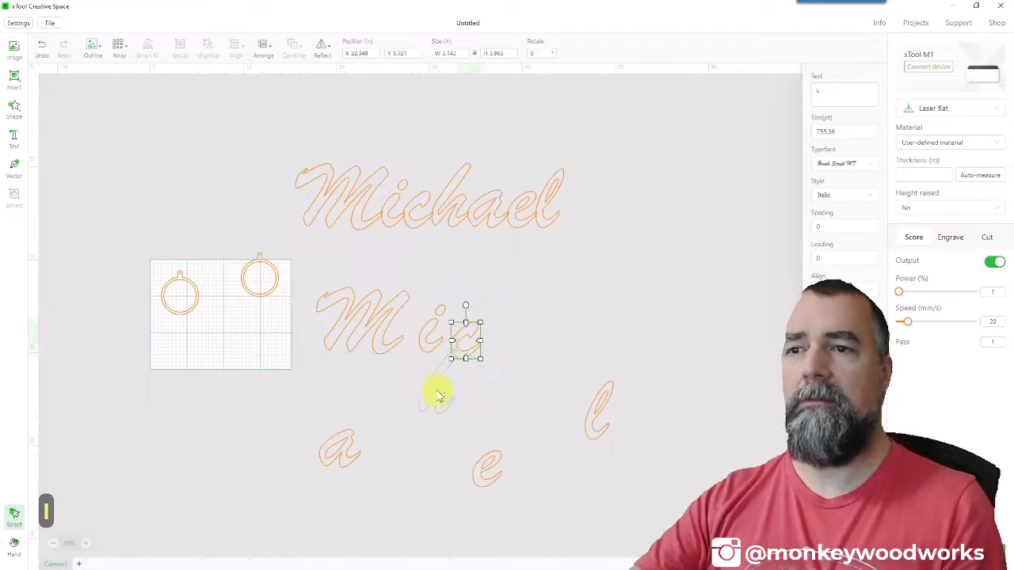
pyautogui.moveTo(437, 389); pyautogui.dragTo(499, 341)
pyautogui.moveTo(335, 441); pyautogui.dragTo(533, 358)
pyautogui.moveTo(490, 464); pyautogui.dragTo(565, 357)
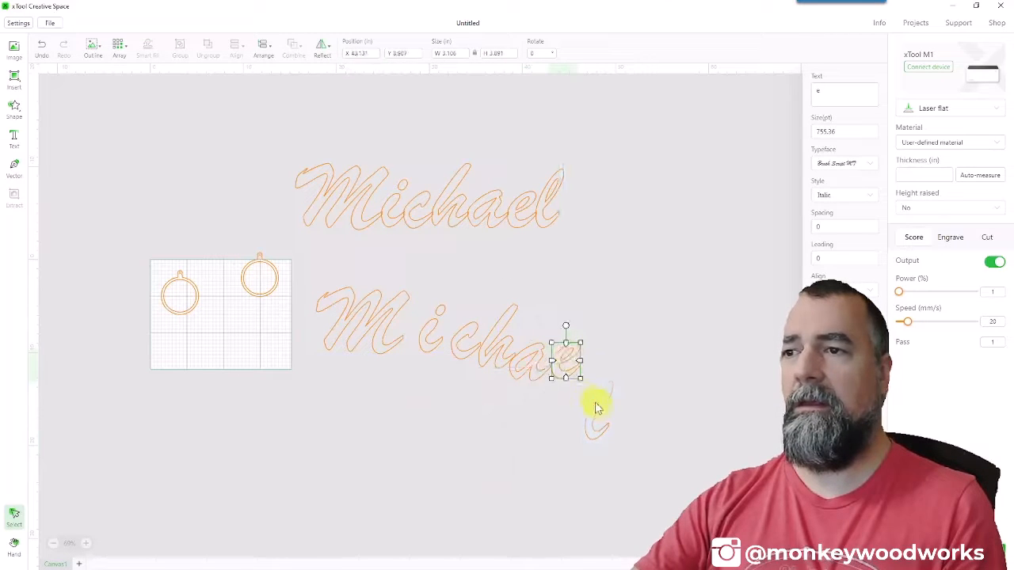
pyautogui.moveTo(595, 404); pyautogui.dragTo(597, 339)
pyautogui.click(546, 324)
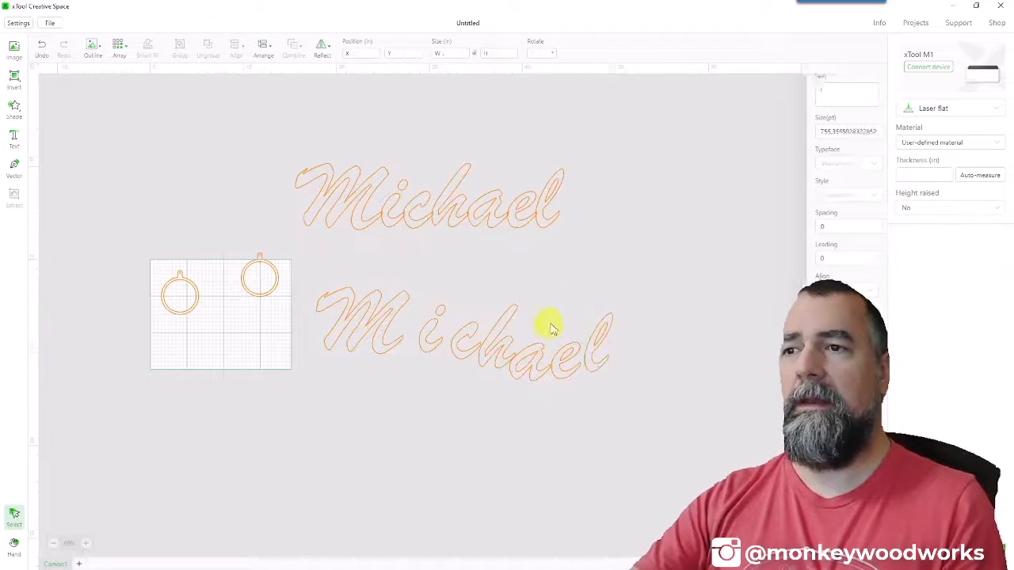
# - Shift the third to sixth letters left in turn so each one overlaps the letter before it on the baseline
pyautogui.moveTo(576, 294); pyautogui.dragTo(469, 399)
pyautogui.moveTo(536, 361); pyautogui.dragTo(517, 356)
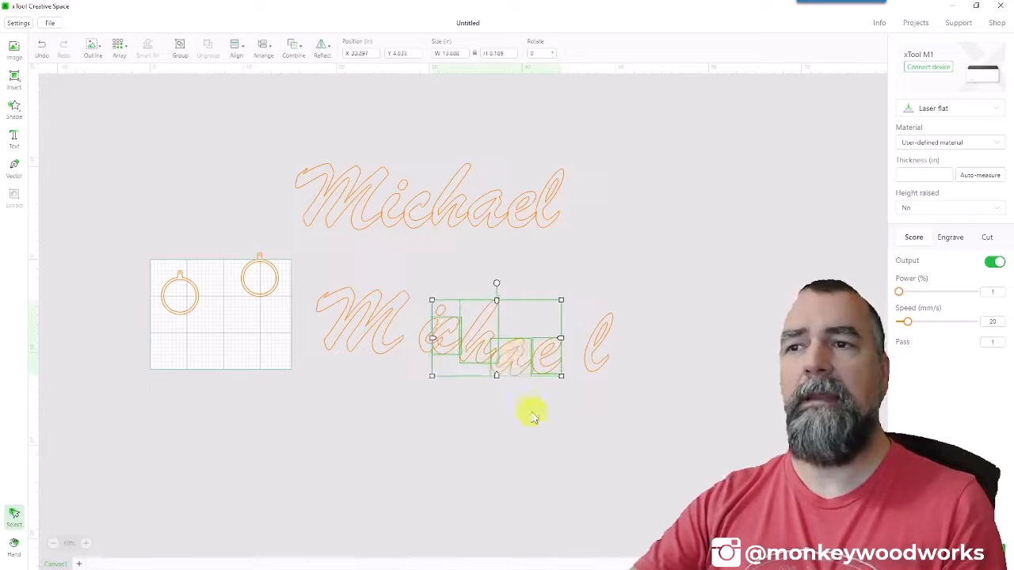
pyautogui.moveTo(564, 421); pyautogui.dragTo(485, 308)
pyautogui.moveTo(500, 360); pyautogui.dragTo(491, 349)
pyautogui.moveTo(560, 411); pyautogui.dragTo(509, 302)
pyautogui.moveTo(510, 346); pyautogui.dragTo(503, 334)
pyautogui.click(544, 401)
pyautogui.moveTo(563, 396); pyautogui.dragTo(534, 304)
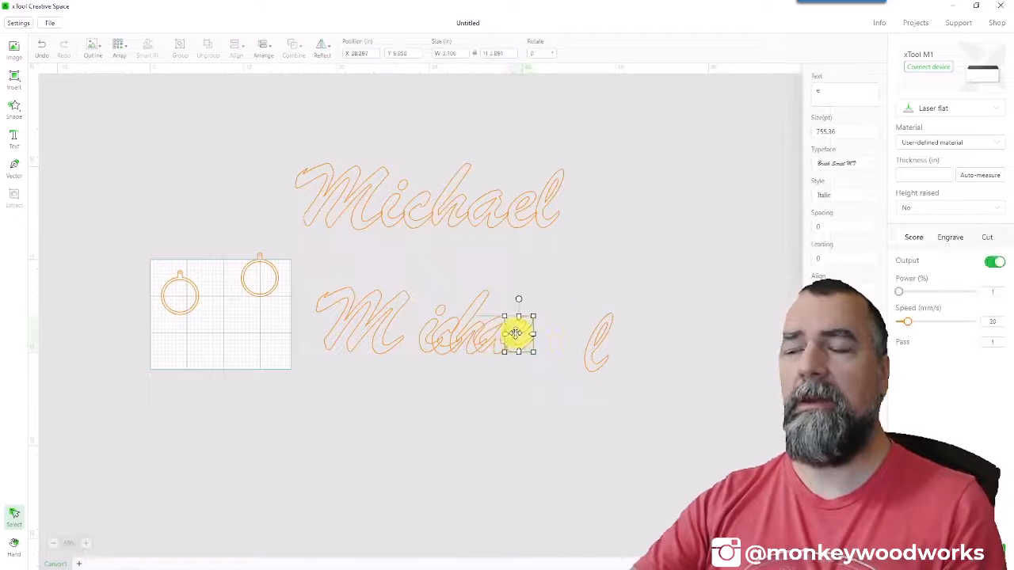
# - Move the overlapping second to sixth letters together left so they touch the initial
pyautogui.moveTo(579, 279); pyautogui.dragTo(408, 358)
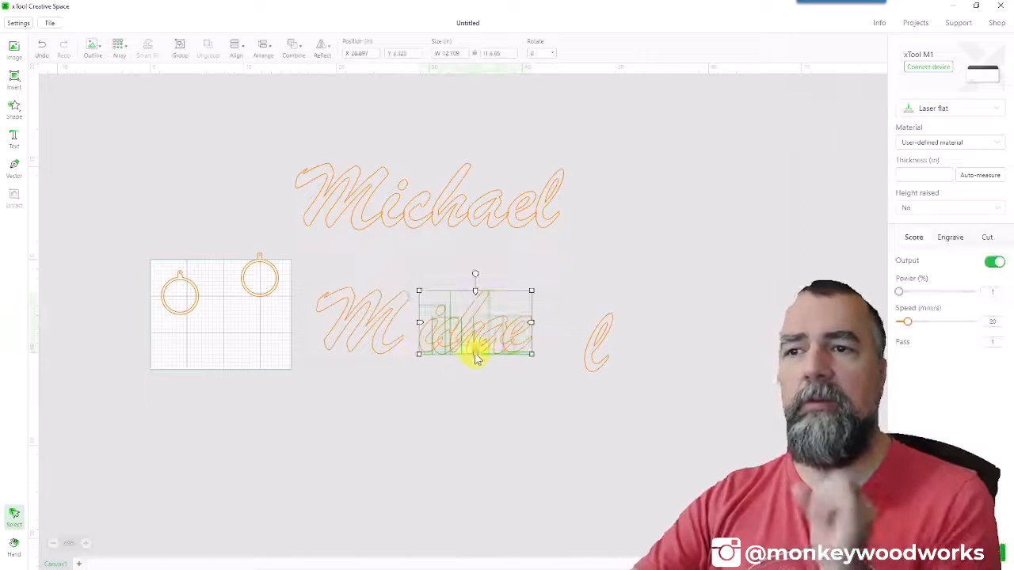
pyautogui.moveTo(471, 351); pyautogui.dragTo(464, 344)
pyautogui.moveTo(563, 254); pyautogui.dragTo(321, 379)
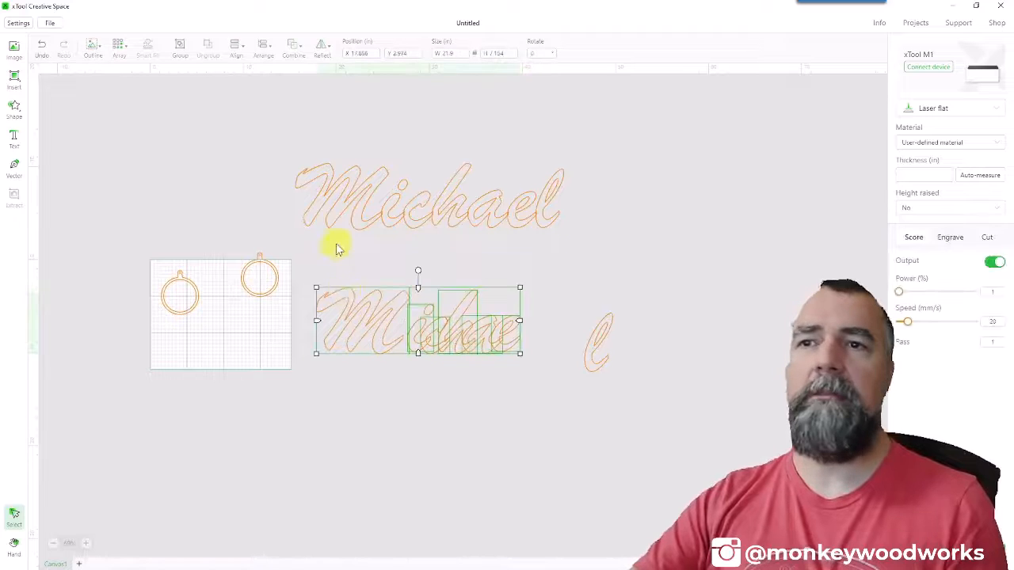
pyautogui.click(446, 256)
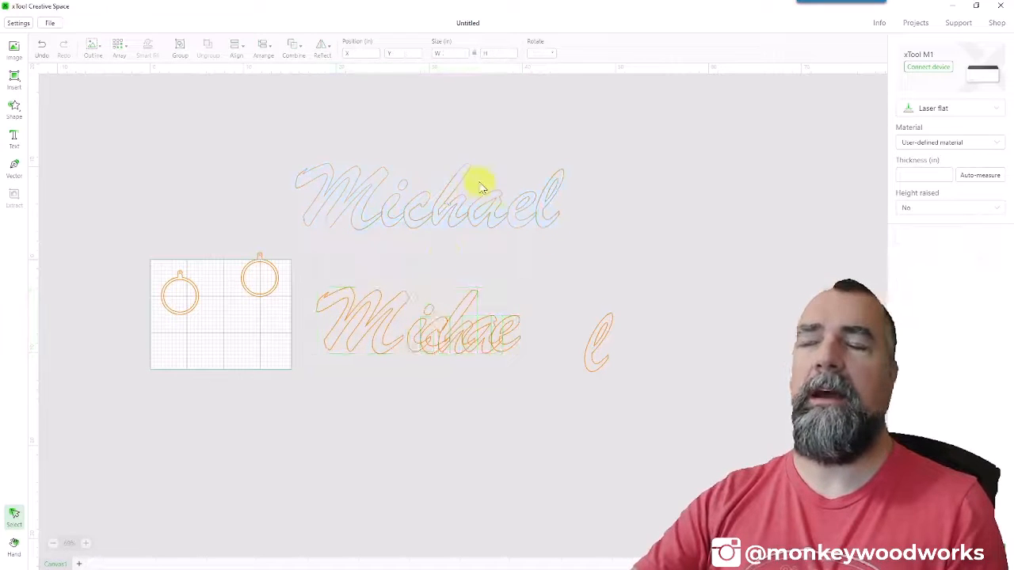
# - Move the complete name further right and bring the overlapping first six letters up directly beneath it
pyautogui.moveTo(423, 199); pyautogui.dragTo(469, 199)
pyautogui.click(487, 260)
pyautogui.moveTo(536, 277); pyautogui.dragTo(296, 369)
pyautogui.moveTo(360, 328); pyautogui.dragTo(388, 295)
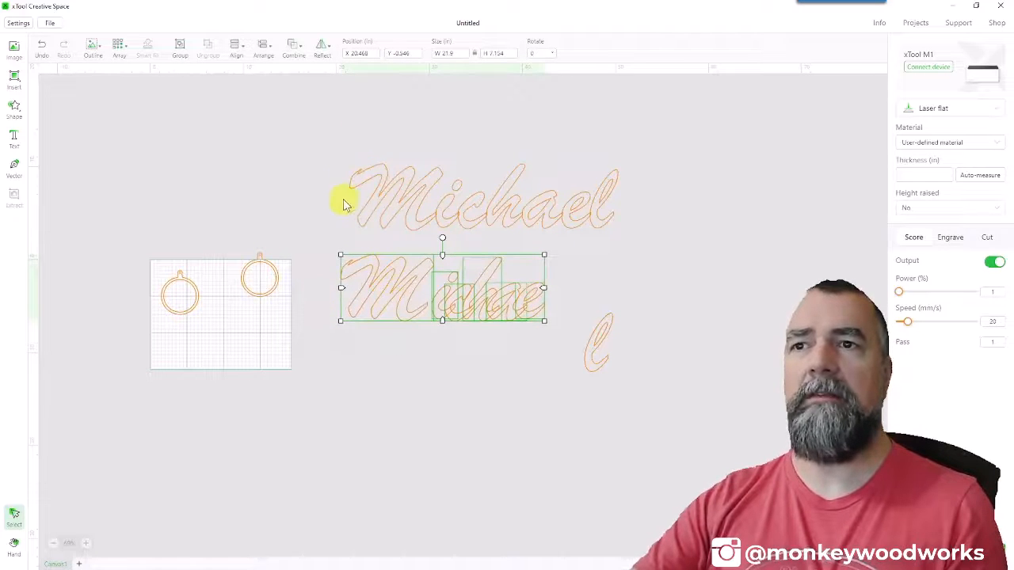
pyautogui.click(410, 367)
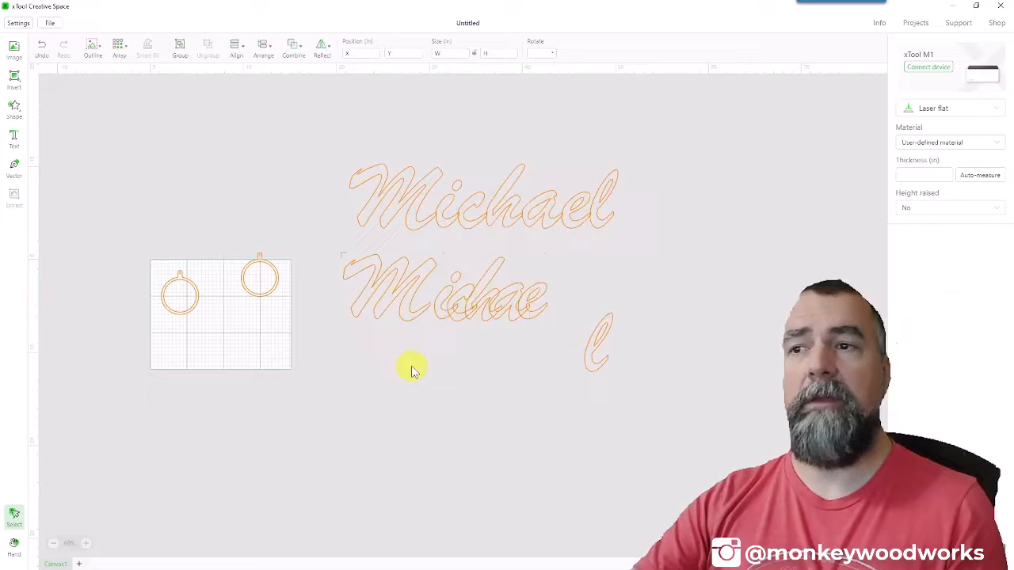
# - Raise the last letter level with the row beneath the end of the complete name, and distribute all seven letters horizontally
pyautogui.click(596, 343)
pyautogui.moveTo(596, 343); pyautogui.dragTo(594, 291)
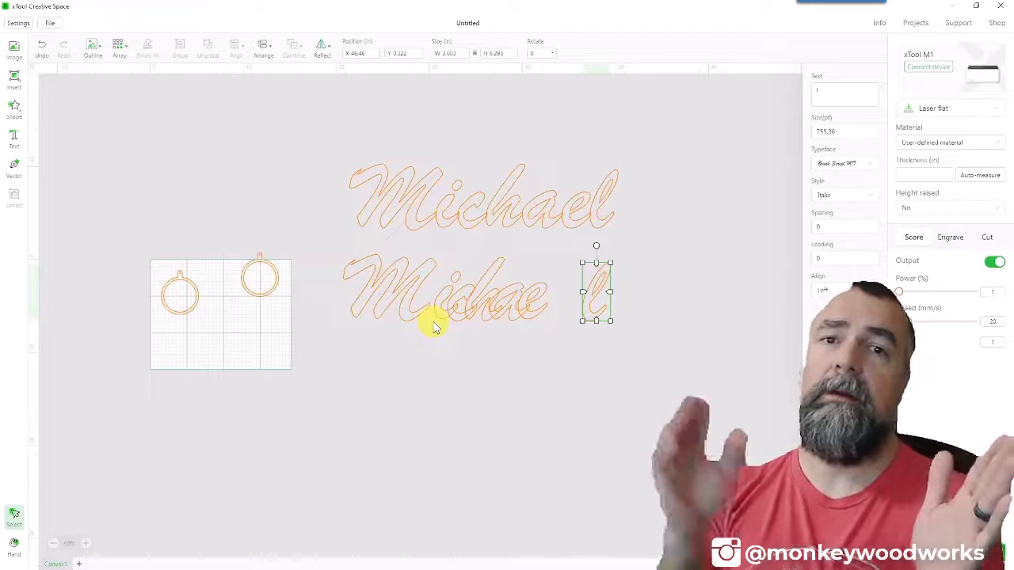
pyautogui.moveTo(755, 362); pyautogui.dragTo(315, 243)
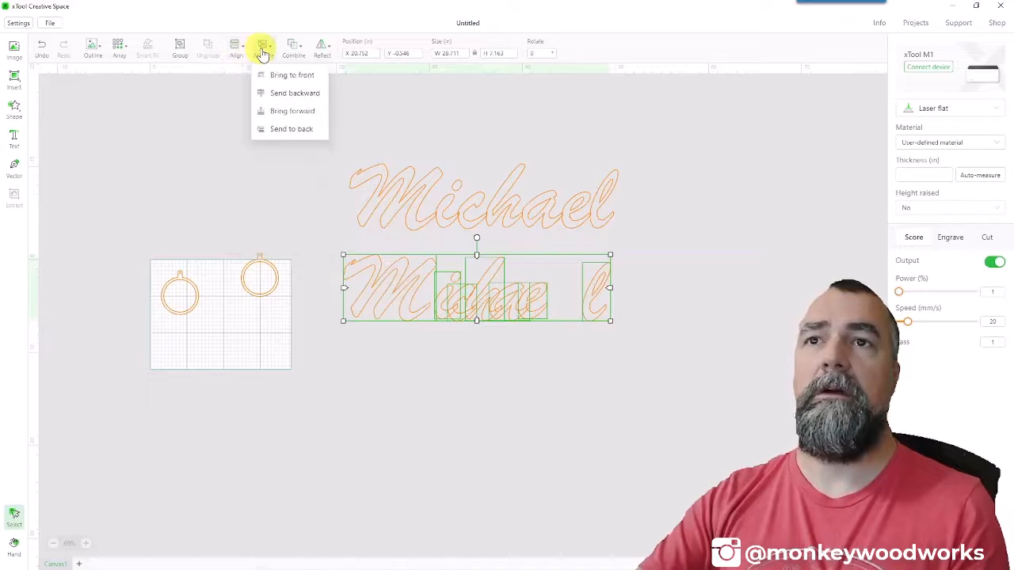
pyautogui.moveTo(241, 54)
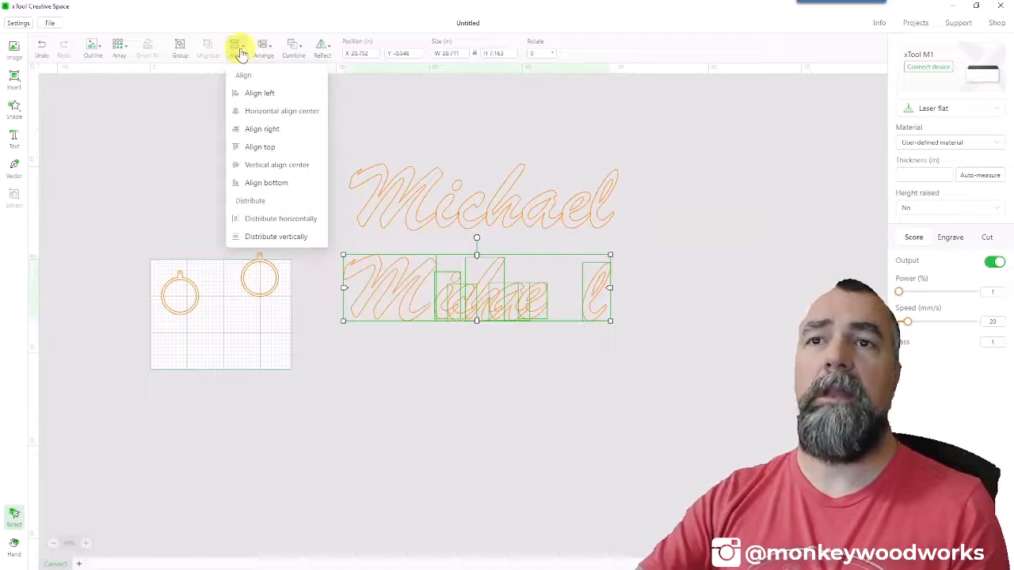
pyautogui.click(272, 225)
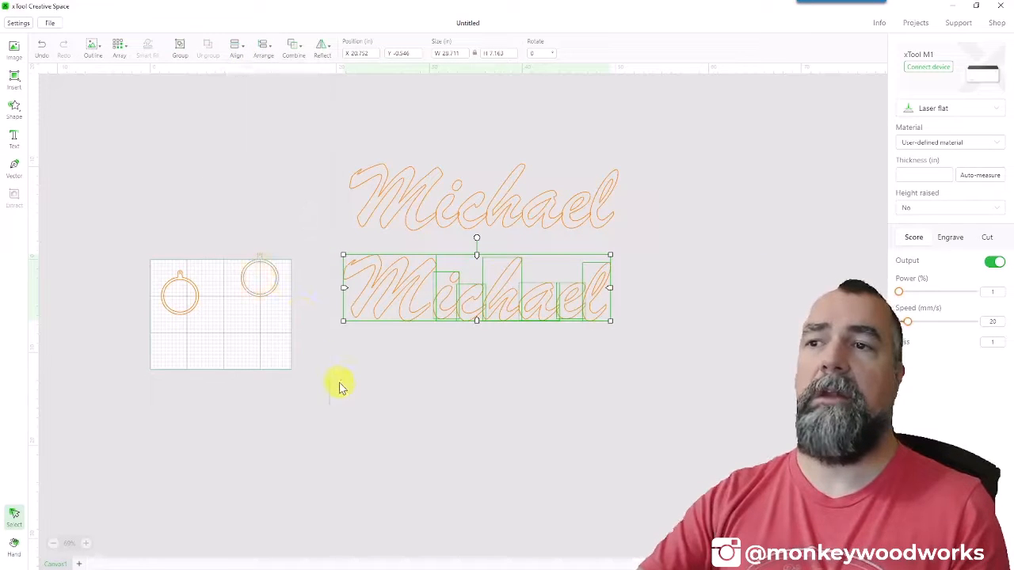
pyautogui.click(598, 357)
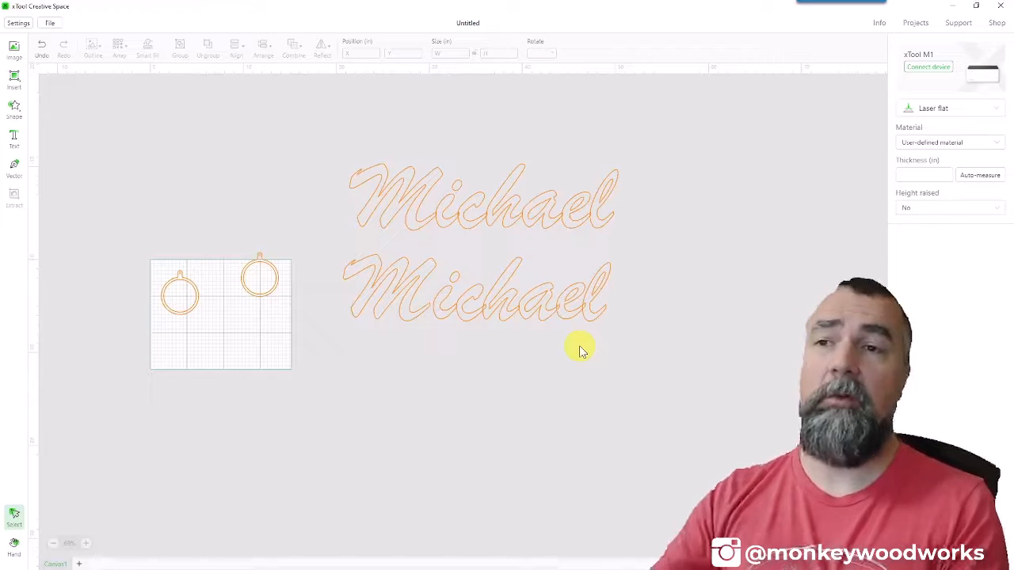
# - Nudge the last letter of the lower name right in tiny increments to reduce its overlap with the sixth letter
pyautogui.click(525, 205)
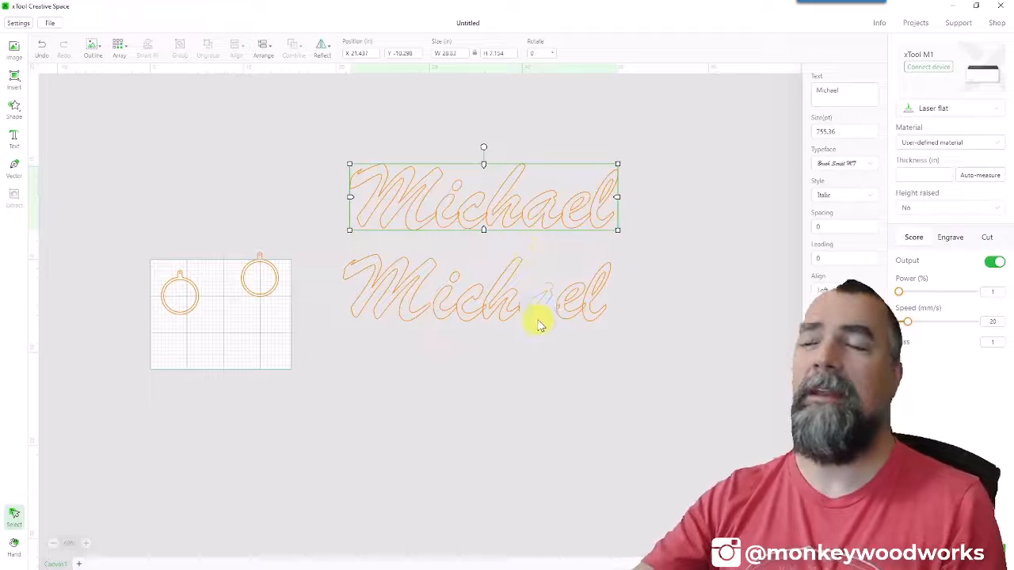
pyautogui.scroll(4, 486, 308)
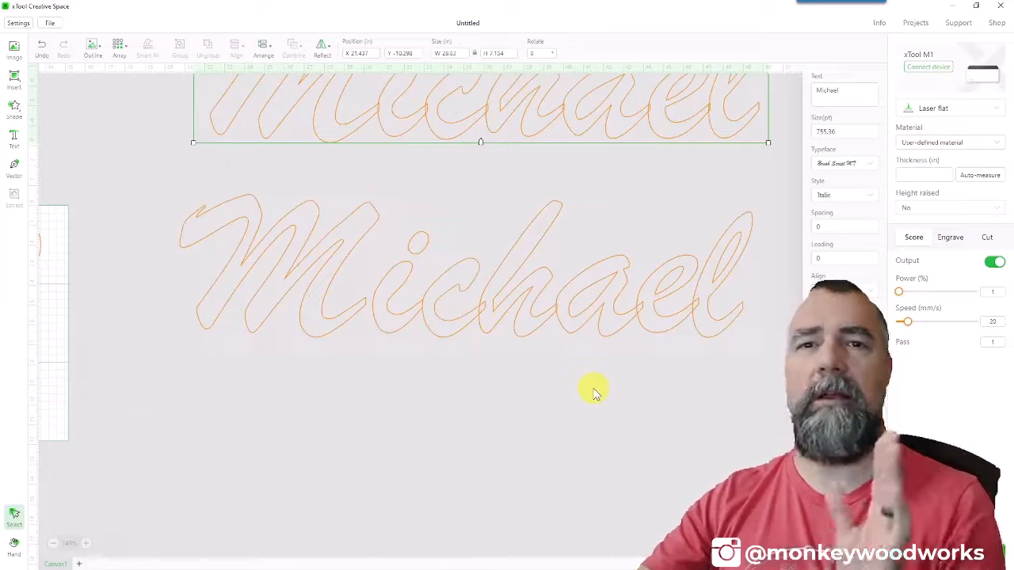
pyautogui.click(747, 391)
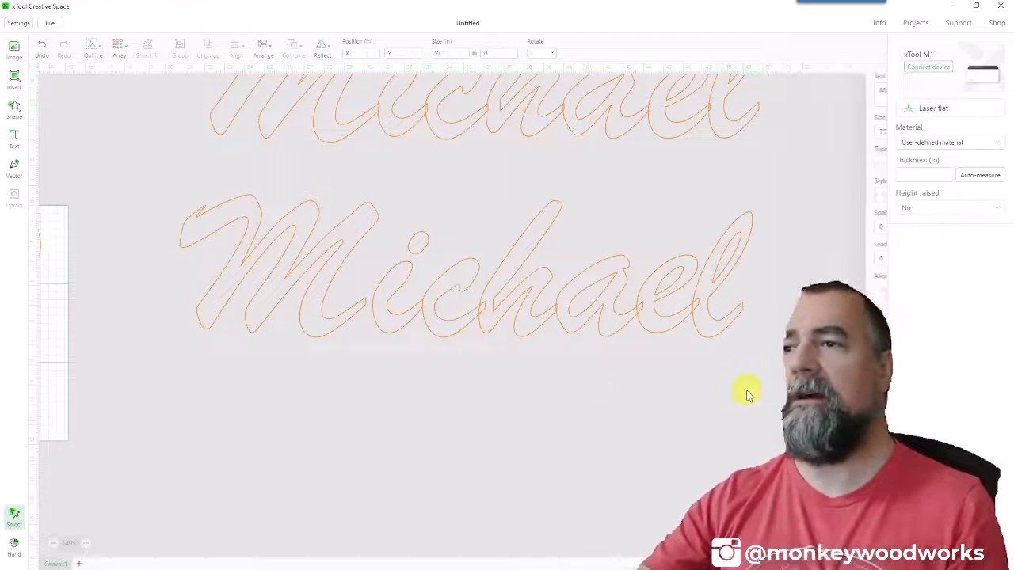
pyautogui.click(722, 323)
pyautogui.press('Right')
pyautogui.press('Right')
pyautogui.press('Right')
pyautogui.press('Right')
pyautogui.press('Right')
pyautogui.press('Right')
pyautogui.press('Right')
pyautogui.press('Right')
pyautogui.press('Right')
pyautogui.press('Right')
pyautogui.press('Right')
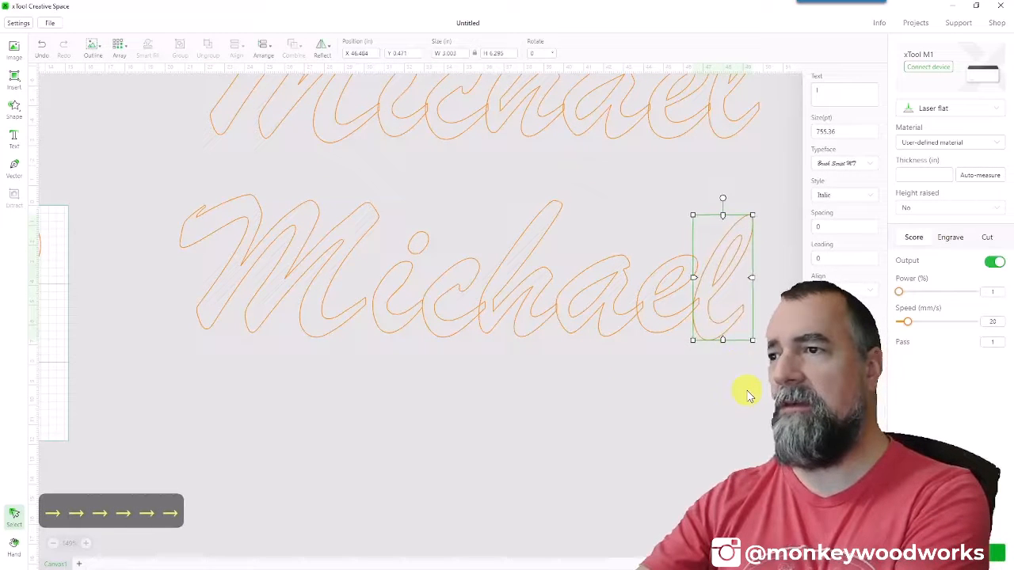
pyautogui.press('Right')
pyautogui.press('Right')
pyautogui.press('Right')
pyautogui.press('Right')
pyautogui.press('Right')
pyautogui.press('Right')
pyautogui.press('Right')
pyautogui.press('Right')
pyautogui.press('Right')
pyautogui.press('Right')
pyautogui.press('Right')
pyautogui.press('Right')
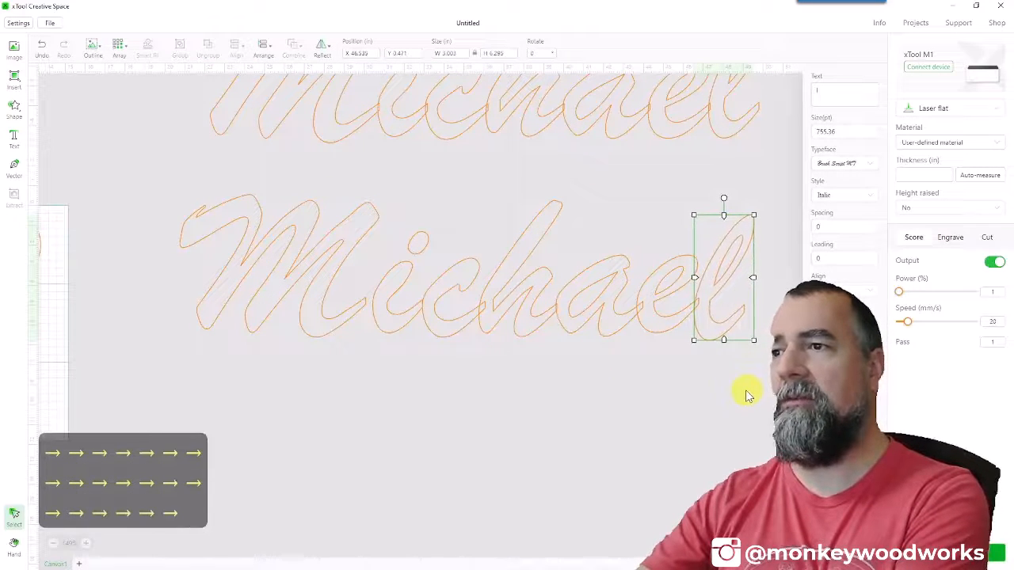
pyautogui.press('Right')
pyautogui.press('Right')
pyautogui.press('Right')
pyautogui.press('Right')
pyautogui.press('Right')
pyautogui.press('Right')
pyautogui.press('Right')
# - Shift the last two letters together slightly right, and fine-adjust the last four letters as a group
pyautogui.moveTo(758, 395); pyautogui.dragTo(658, 212)
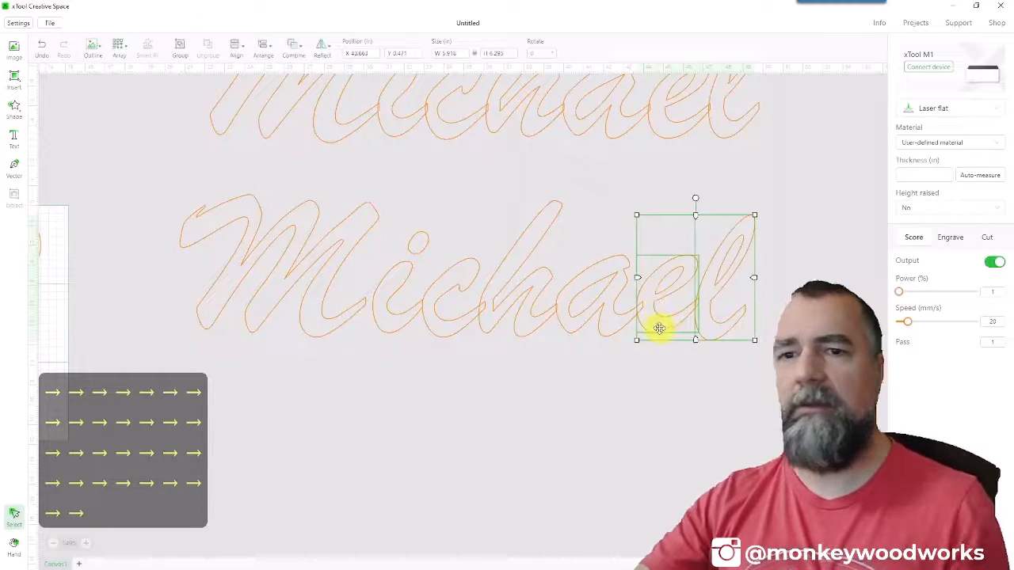
pyautogui.moveTo(656, 324); pyautogui.dragTo(662, 327)
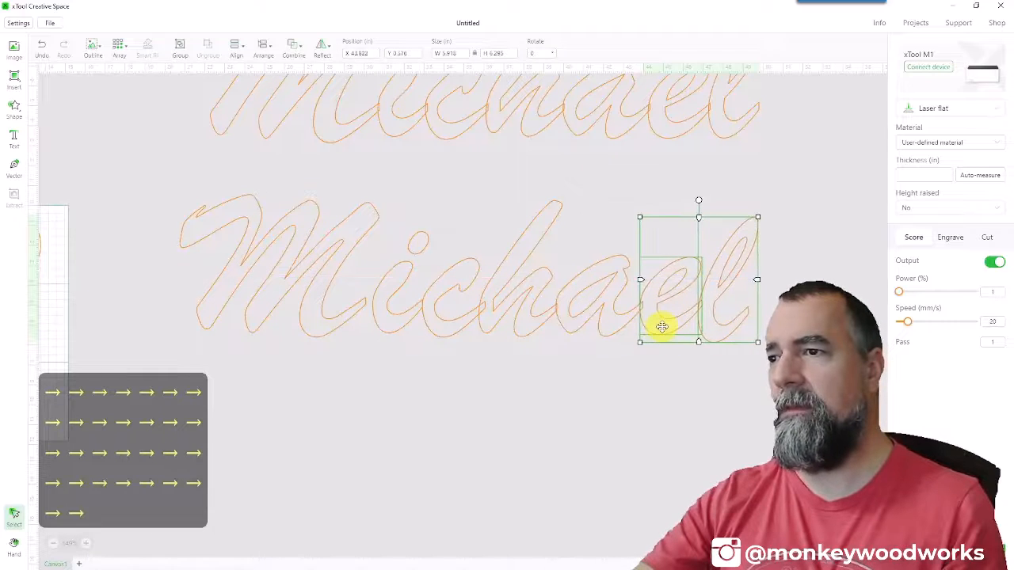
pyautogui.click(781, 400)
pyautogui.moveTo(801, 380); pyautogui.dragTo(564, 223)
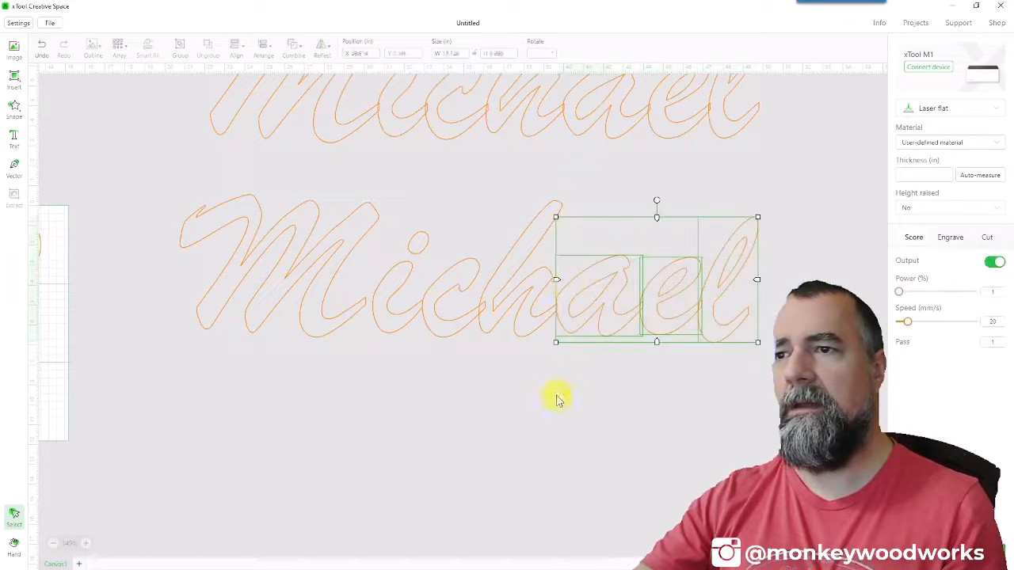
pyautogui.click(501, 345)
pyautogui.moveTo(773, 393); pyautogui.dragTo(489, 194)
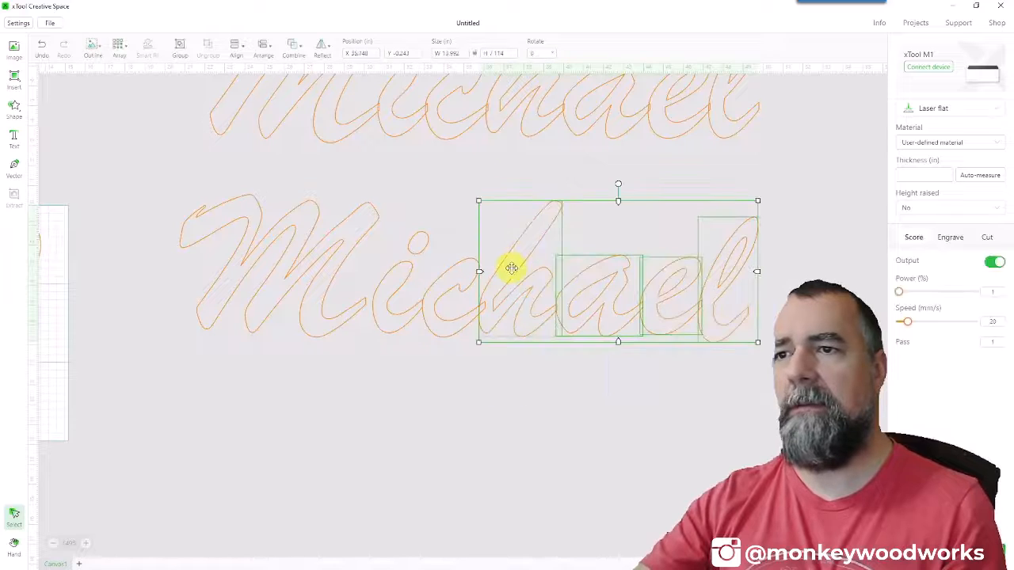
pyautogui.moveTo(512, 265); pyautogui.dragTo(515, 270)
pyautogui.click(527, 389)
# - Move the second to seventh letters together left so the second letter overlaps the tail of the initial
pyautogui.moveTo(814, 403); pyautogui.dragTo(440, 202)
pyautogui.click(695, 414)
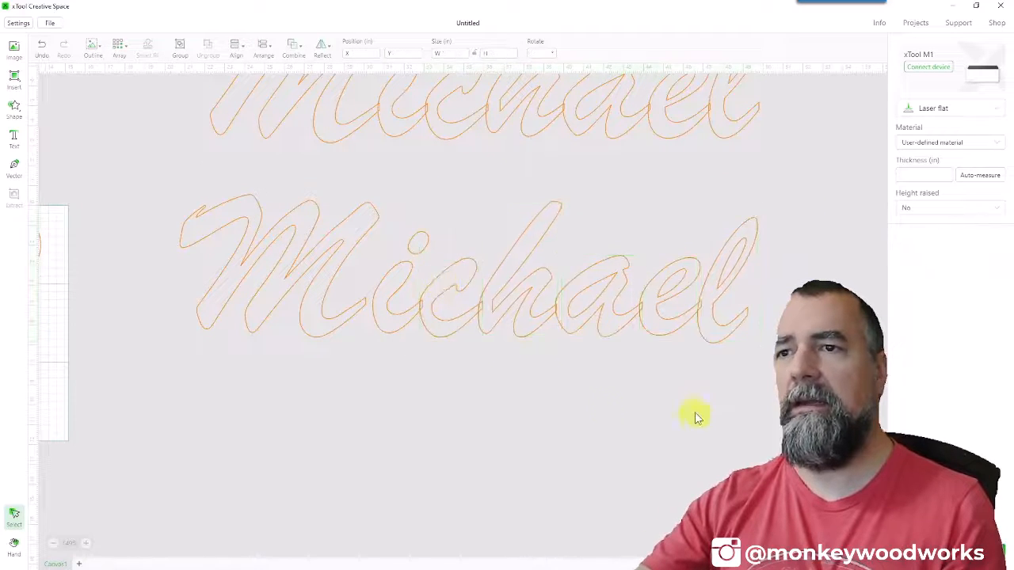
pyautogui.moveTo(800, 421); pyautogui.dragTo(392, 172)
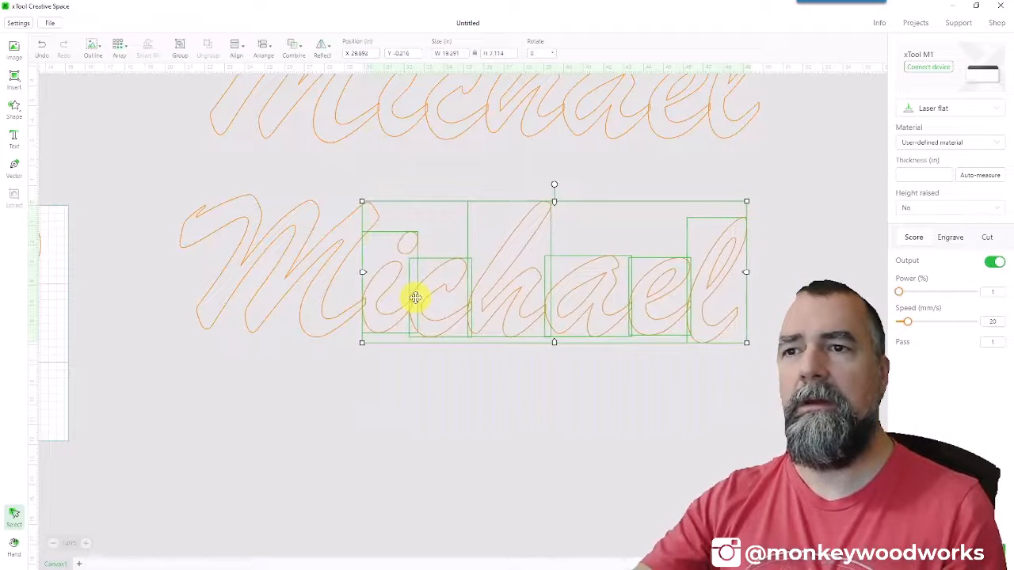
pyautogui.click(548, 404)
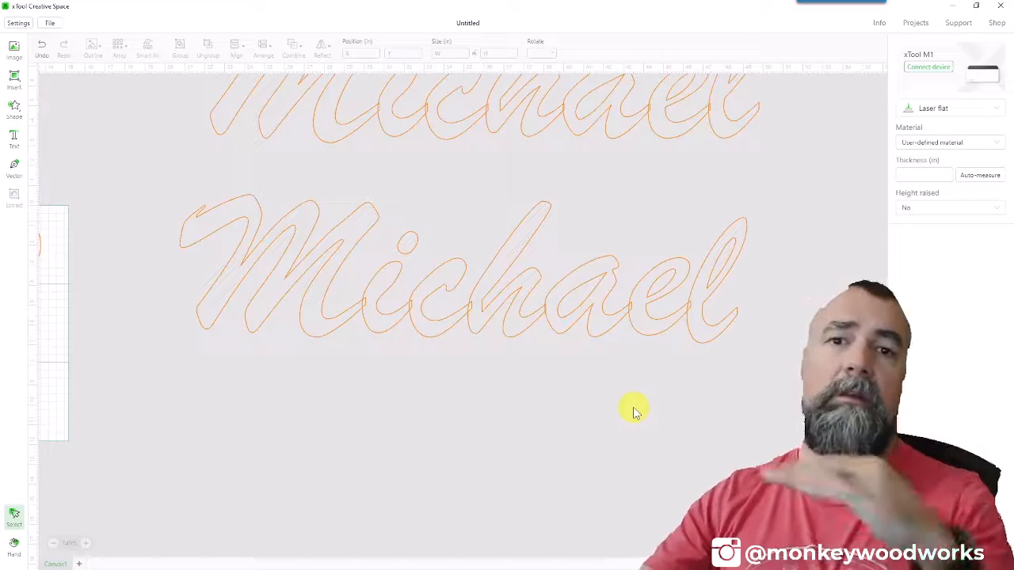
# - Align all seven separate letters along their bottom edges
pyautogui.moveTo(757, 400); pyautogui.dragTo(161, 194)
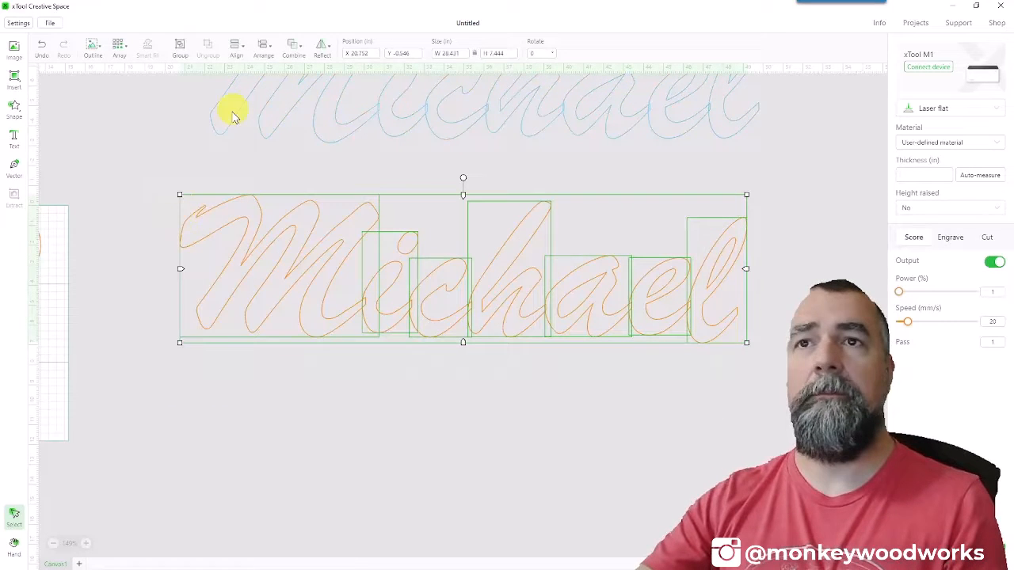
pyautogui.click(236, 48)
pyautogui.click(258, 183)
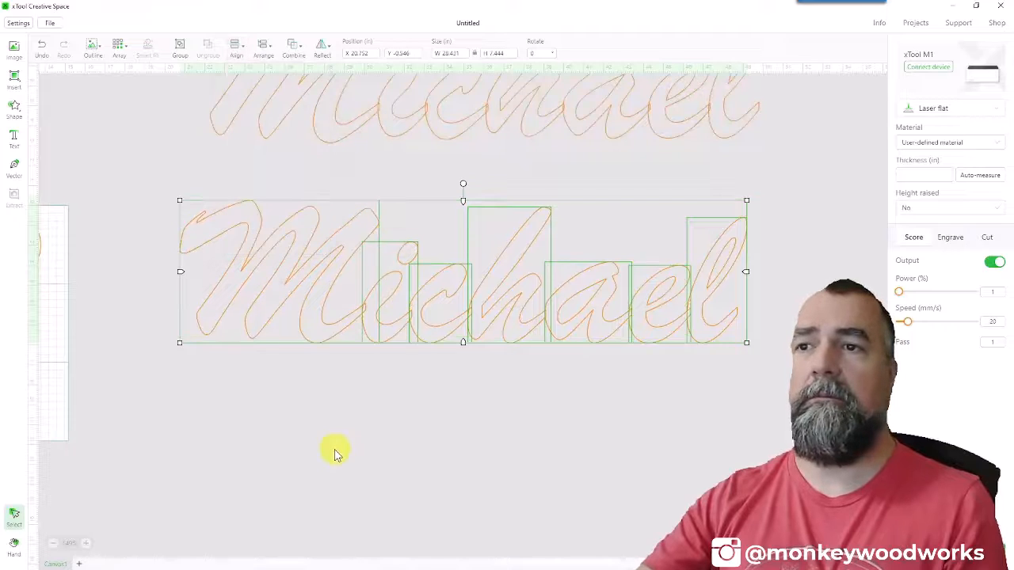
pyautogui.click(349, 456)
# - Combine the seven overlapping letters into one continuous outline and check the joints between them
pyautogui.scroll(-3, 404, 434)
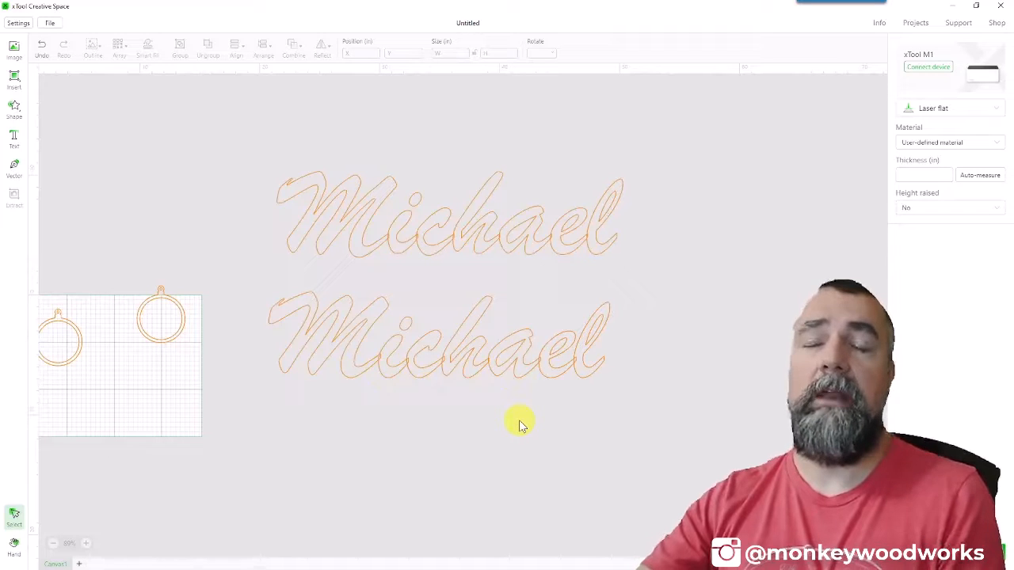
pyautogui.moveTo(646, 415); pyautogui.dragTo(266, 287)
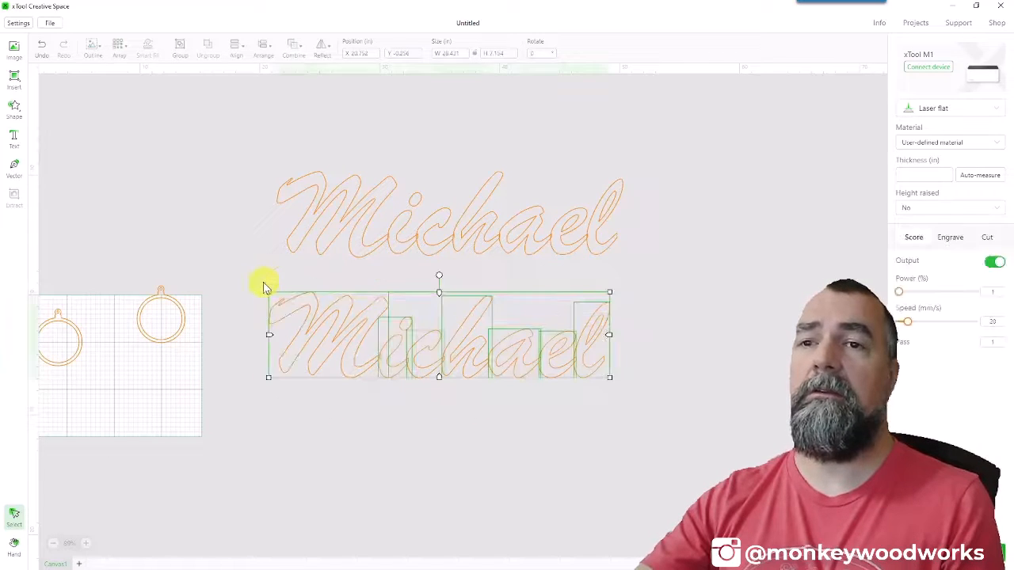
pyautogui.click(290, 49)
pyautogui.click(310, 74)
pyautogui.click(449, 392)
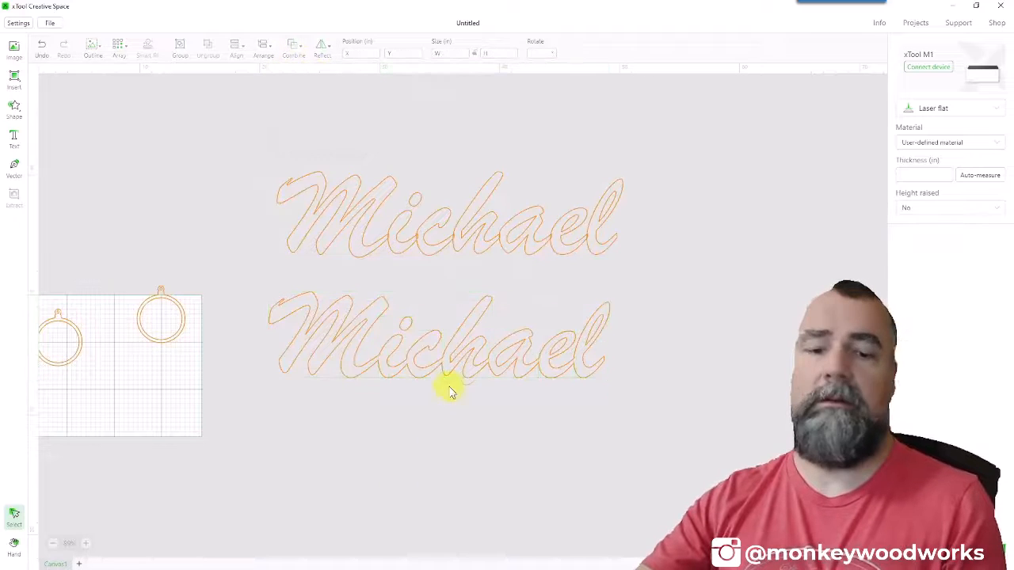
pyautogui.scroll(5, 460, 381)
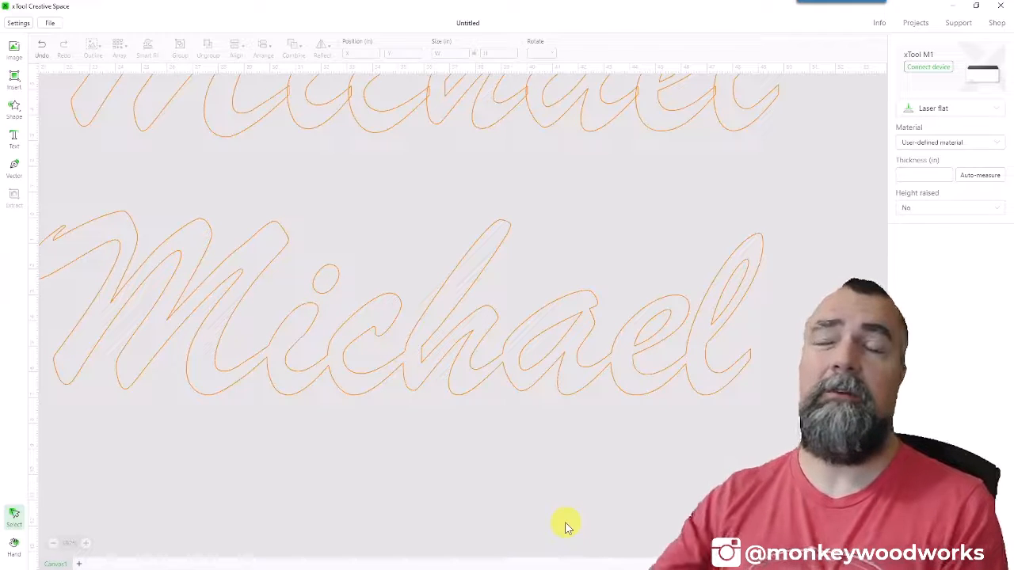
pyautogui.scroll(-3, 420, 190)
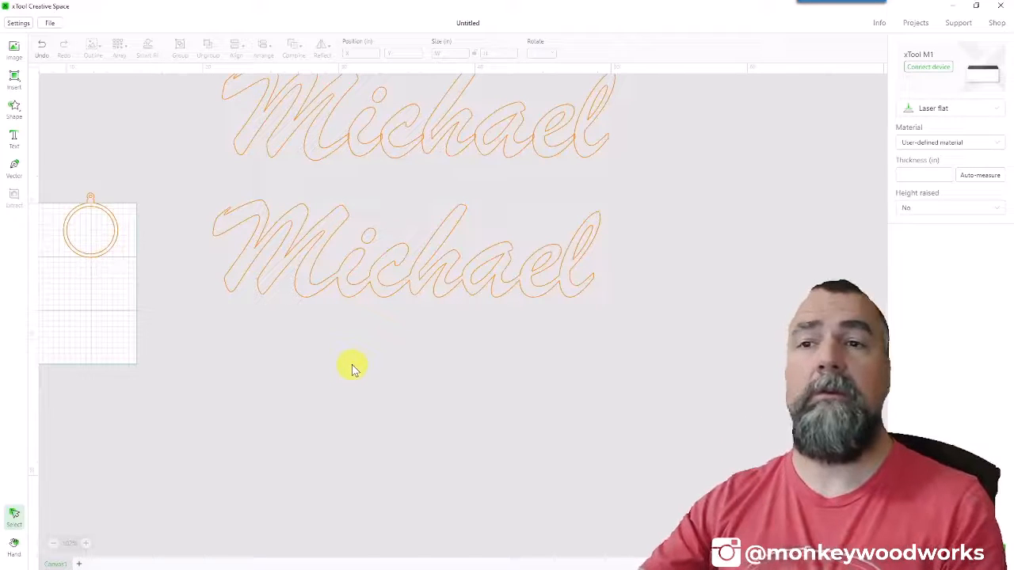
# - Move the combined name over the left ring on the work area and scale it down proportionally to about 6.35 in wide
pyautogui.scroll(-3, 401, 401)
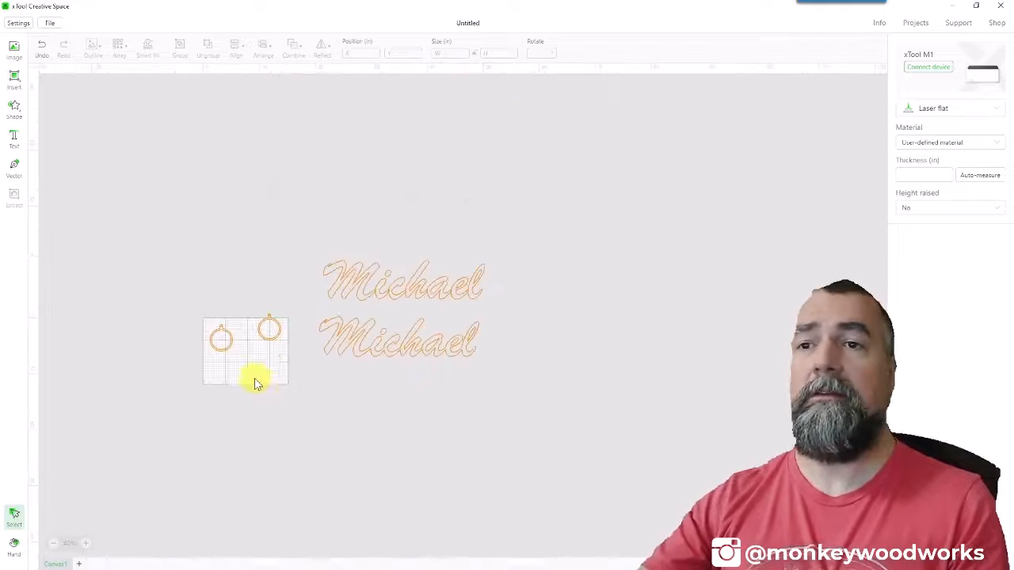
pyautogui.scroll(3, 249, 372)
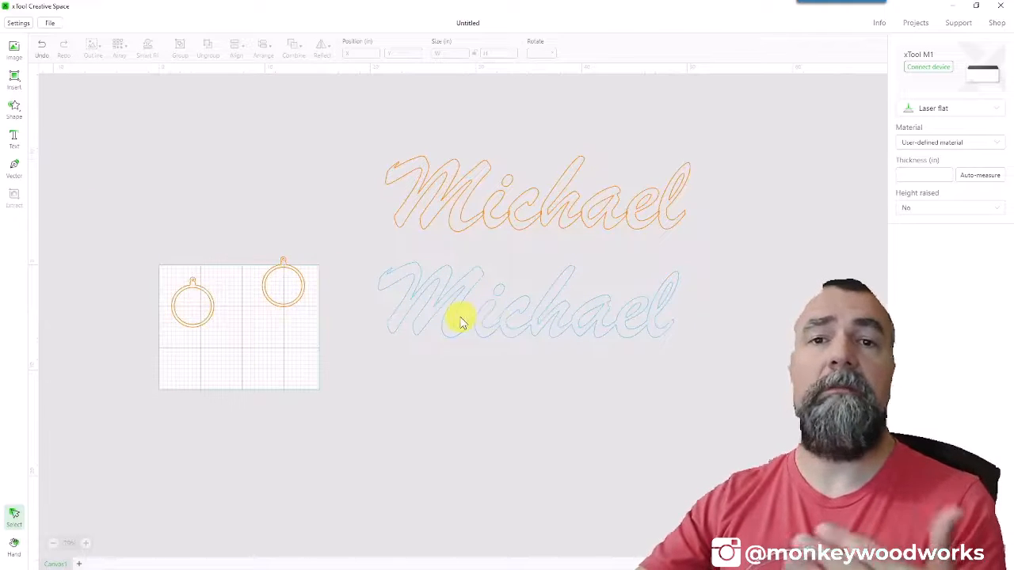
pyautogui.moveTo(485, 325); pyautogui.dragTo(171, 318)
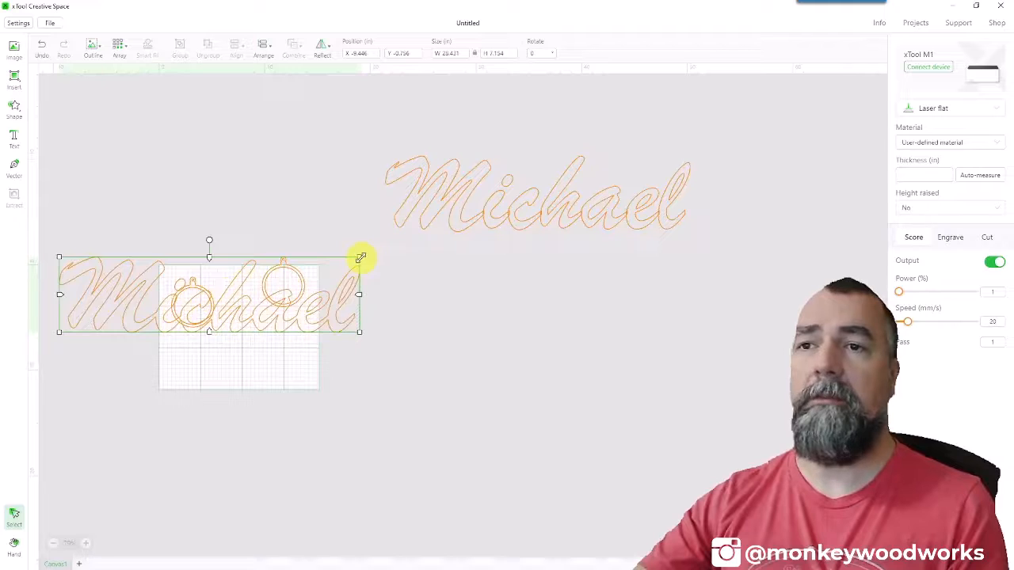
pyautogui.moveTo(361, 258); pyautogui.dragTo(207, 295)
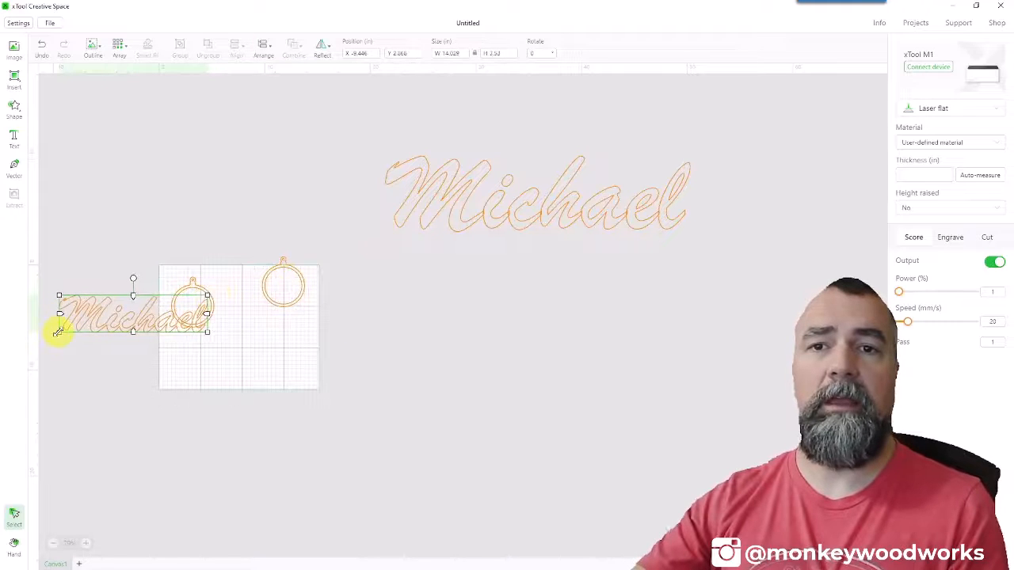
pyautogui.moveTo(58, 332); pyautogui.dragTo(141, 312)
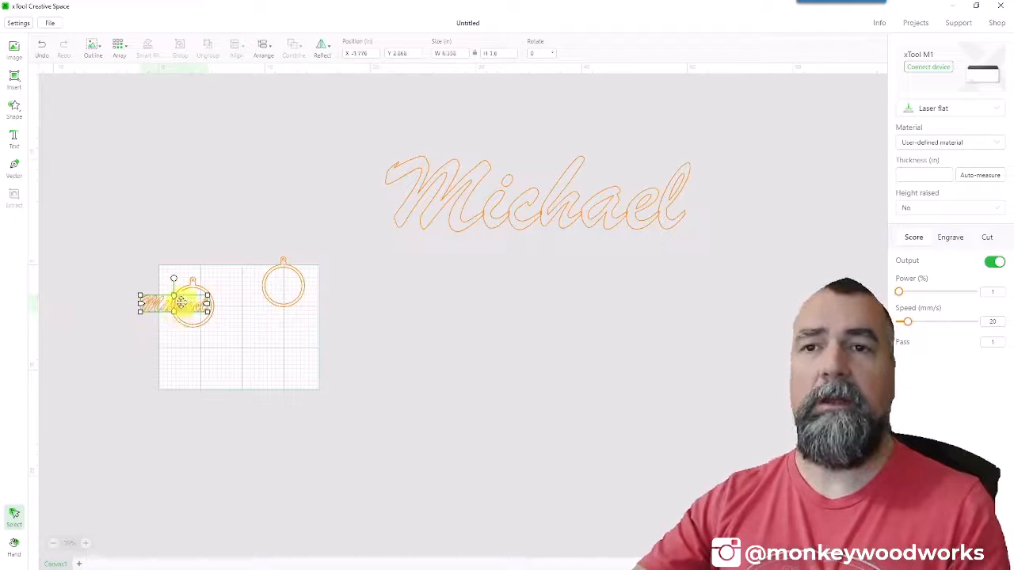
# - Delete the original complete-name text outside the work area
pyautogui.scroll(3, 184, 312)
pyautogui.scroll(-3, 181, 309)
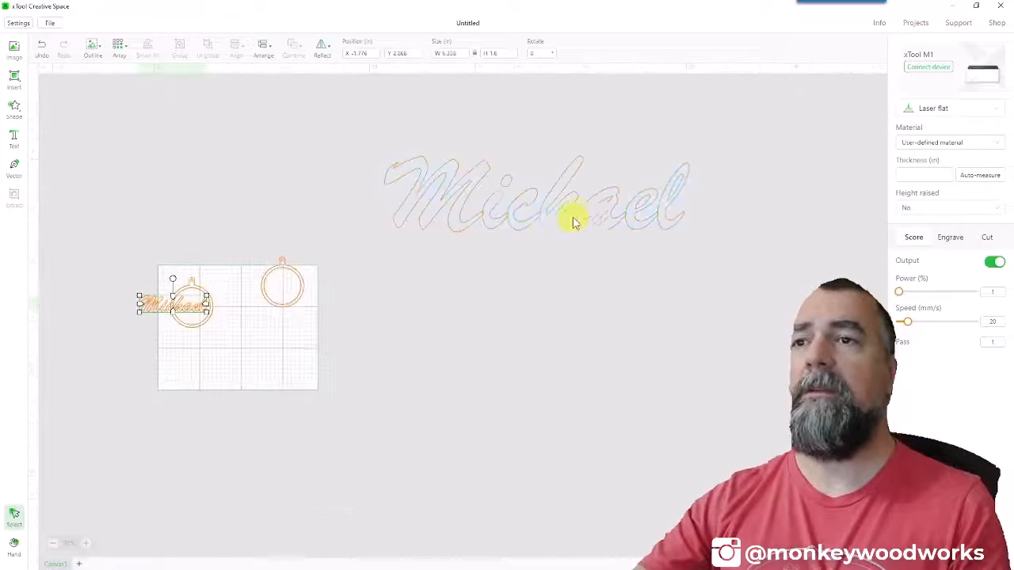
pyautogui.click(576, 212)
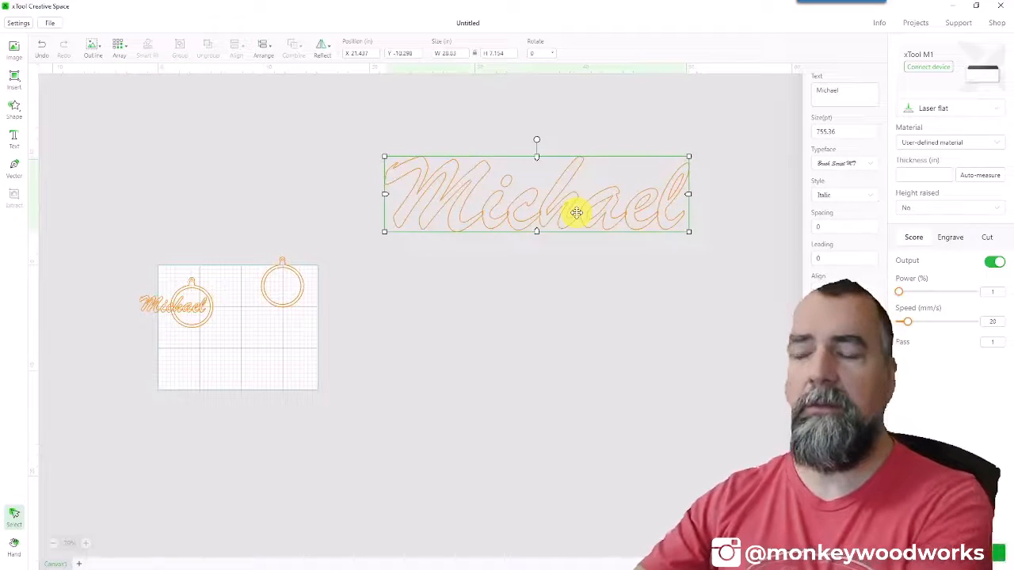
pyautogui.press('Delete')
# - Scale the combined name down to about 1.46 in high, compress it to about 3.45 in wide, and place it inside the left ring
pyautogui.scroll(5, 176, 314)
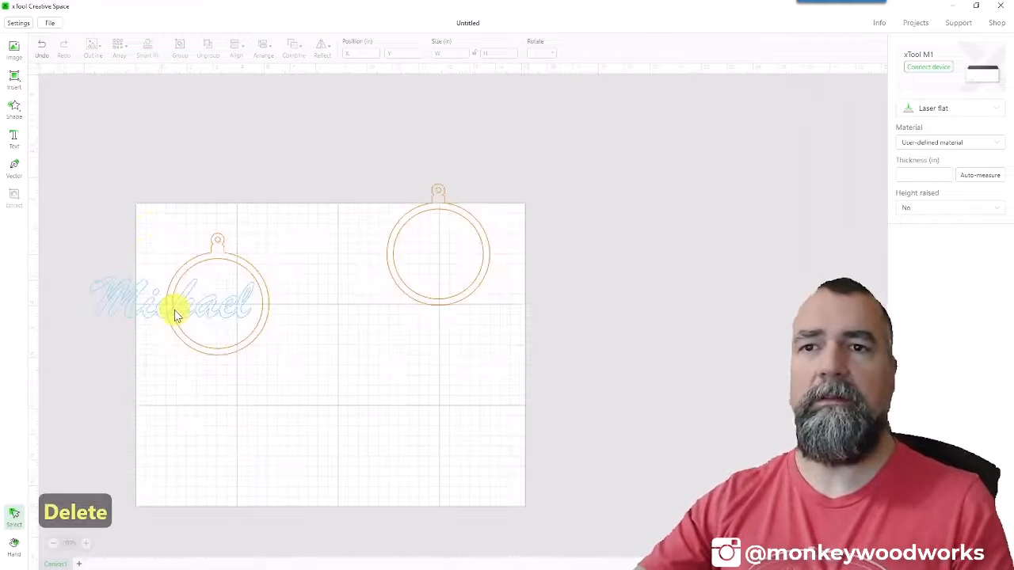
pyautogui.moveTo(107, 311); pyautogui.dragTo(233, 313)
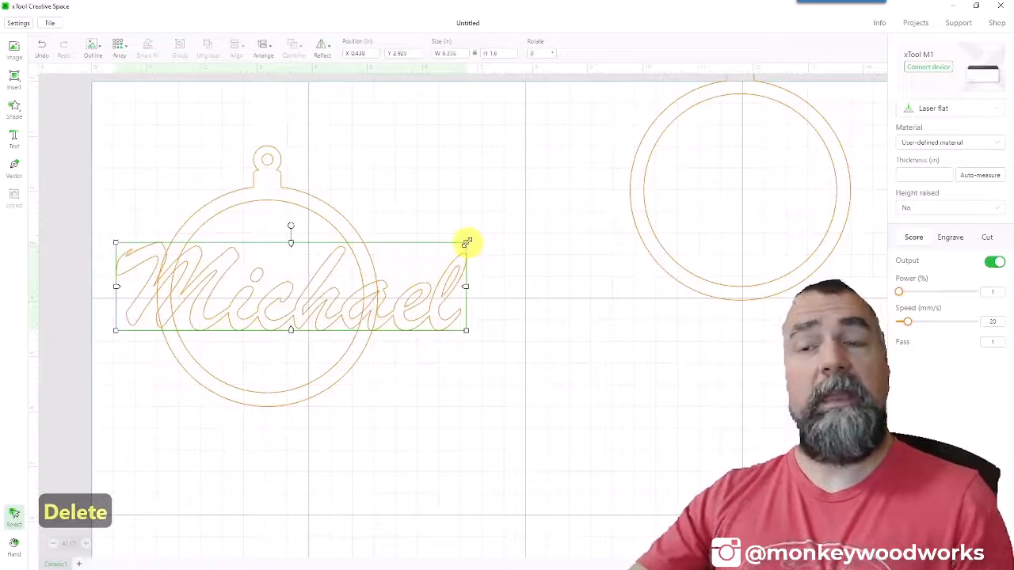
pyautogui.moveTo(464, 240); pyautogui.dragTo(433, 249)
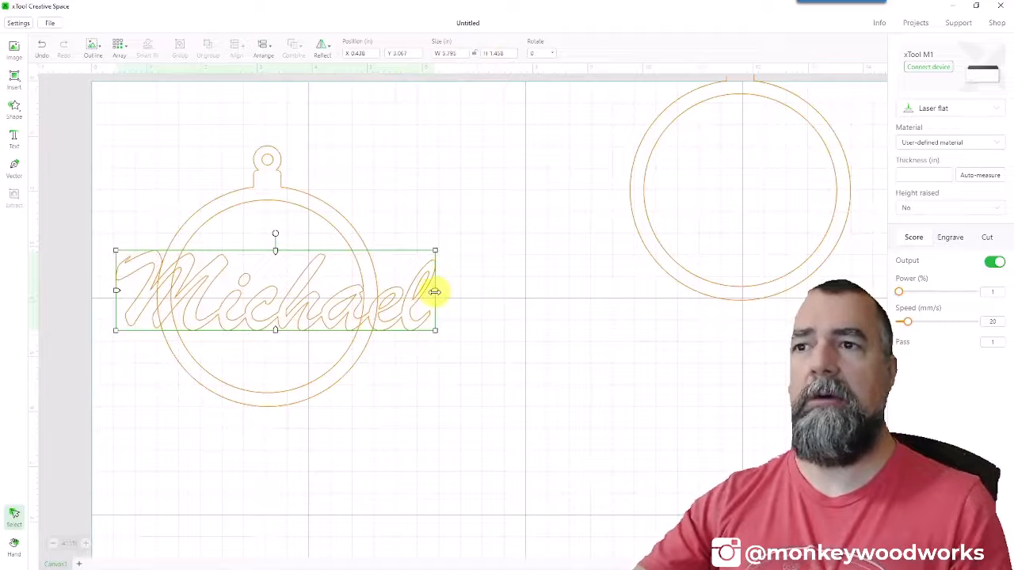
pyautogui.moveTo(435, 293); pyautogui.dragTo(359, 291)
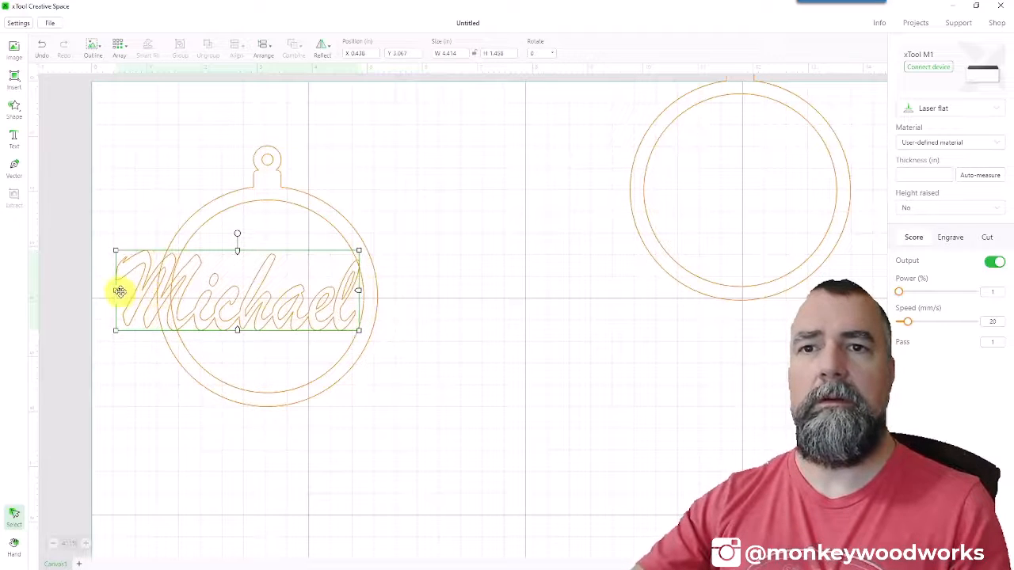
pyautogui.moveTo(119, 292); pyautogui.dragTo(173, 292)
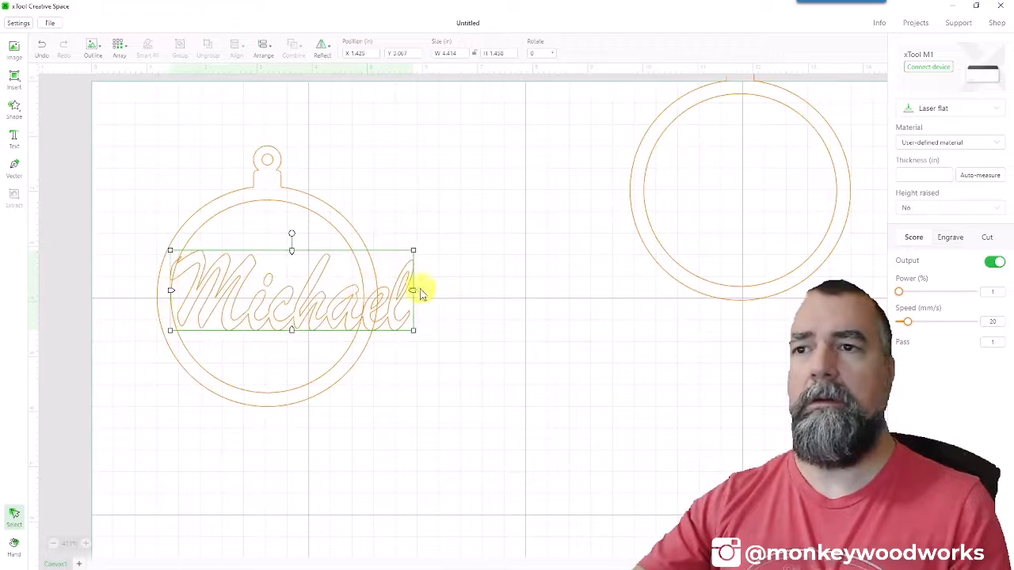
pyautogui.moveTo(413, 290); pyautogui.dragTo(361, 290)
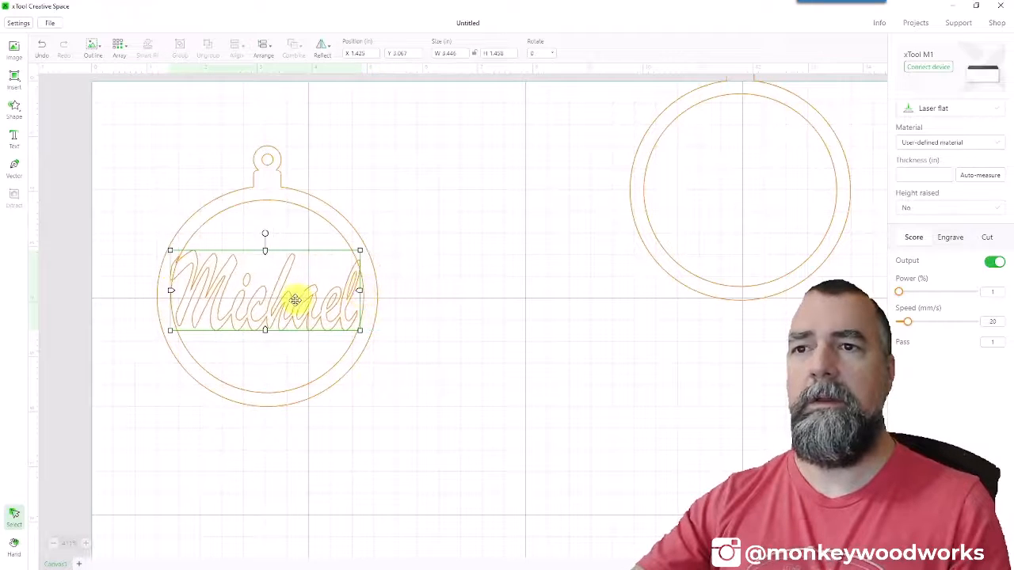
# - Flatten the name to about 0.94 in high and widen it to about 3.71 in so both ends overlap the ring
pyautogui.scroll(3, 294, 301)
pyautogui.scroll(-3, 211, 301)
pyautogui.scroll(3, 169, 306)
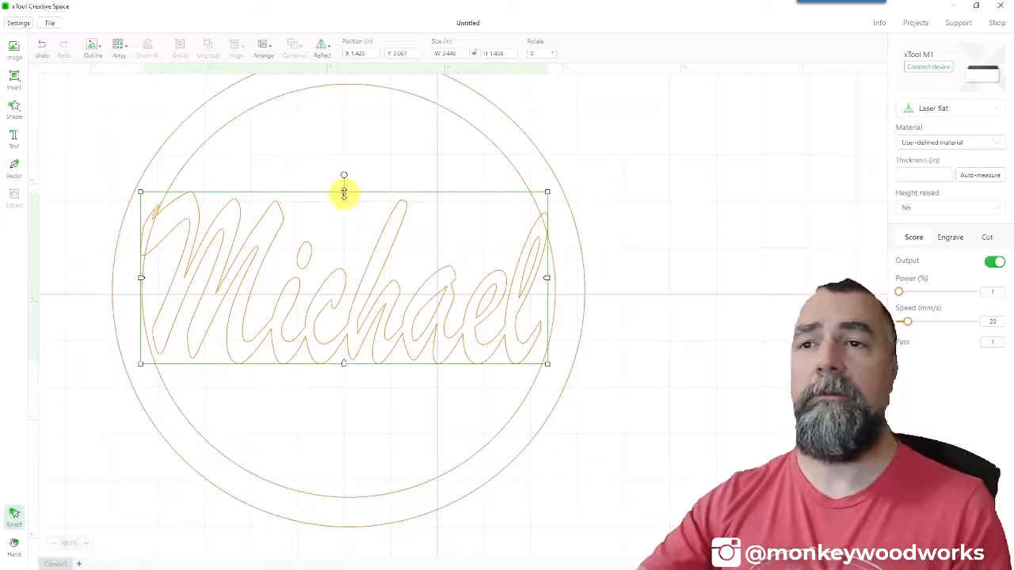
pyautogui.moveTo(344, 194); pyautogui.dragTo(344, 213)
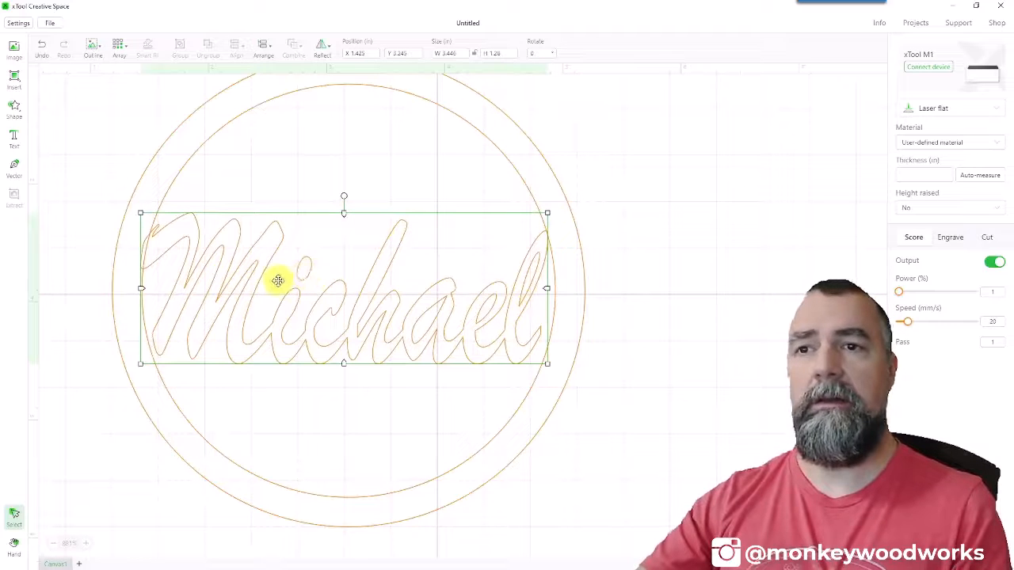
pyautogui.scroll(1, 557, 269)
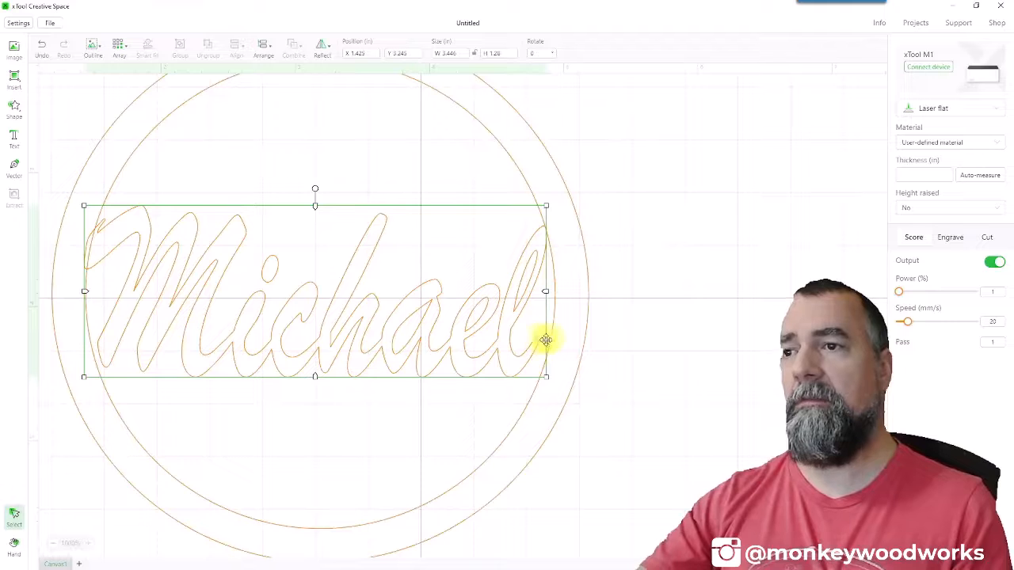
pyautogui.moveTo(544, 290); pyautogui.dragTo(562, 292)
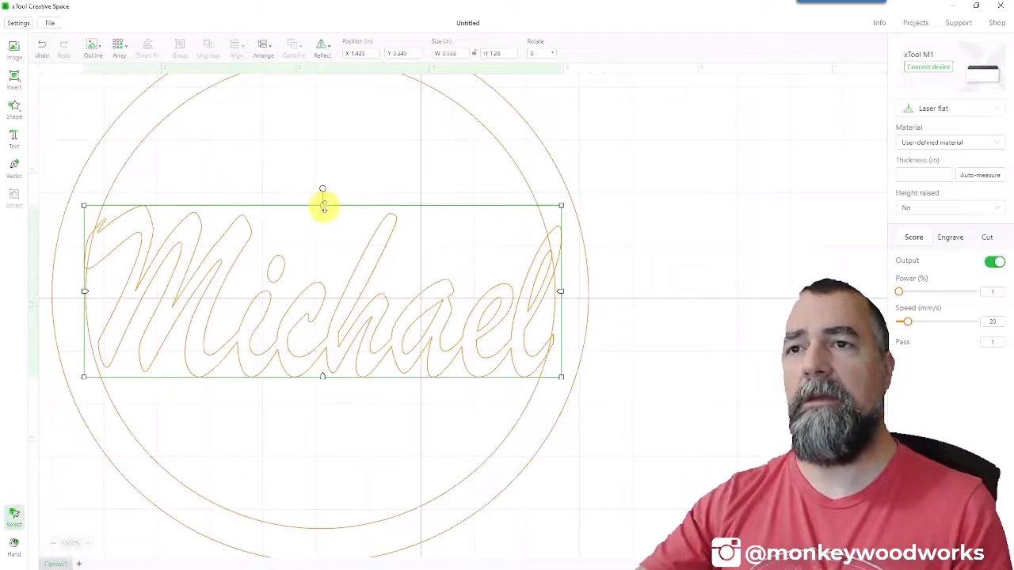
pyautogui.moveTo(324, 207); pyautogui.dragTo(313, 251)
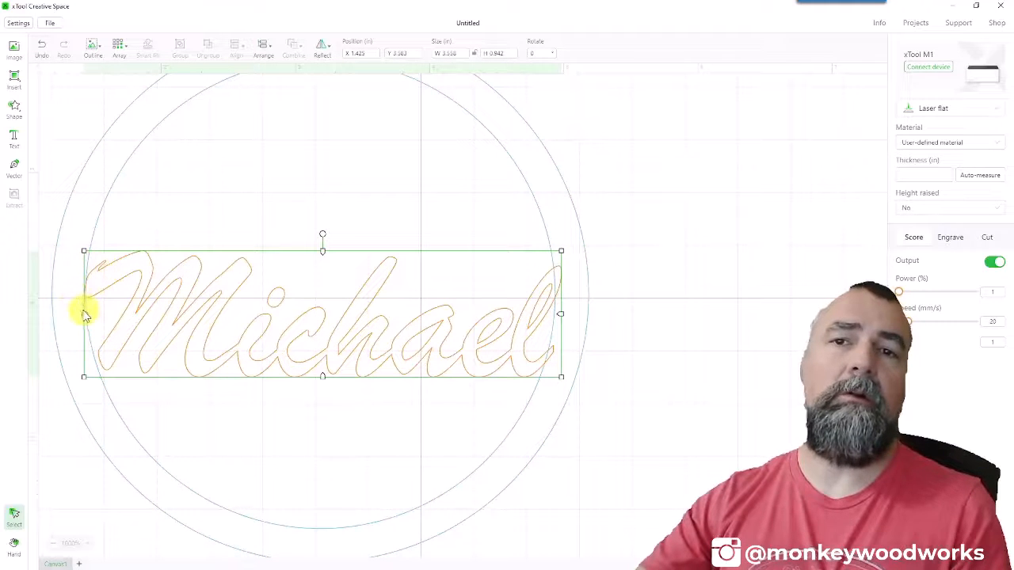
pyautogui.moveTo(84, 314); pyautogui.dragTo(64, 316)
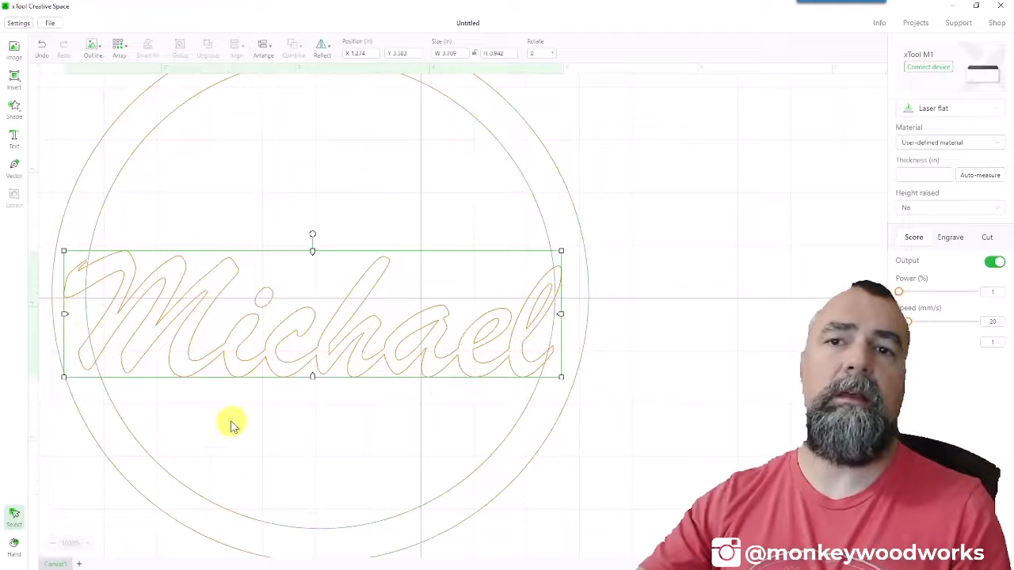
# - Unite the left ring with hanging loop and the overlapping name into one shape
pyautogui.click(298, 436)
pyautogui.scroll(-5, 296, 435)
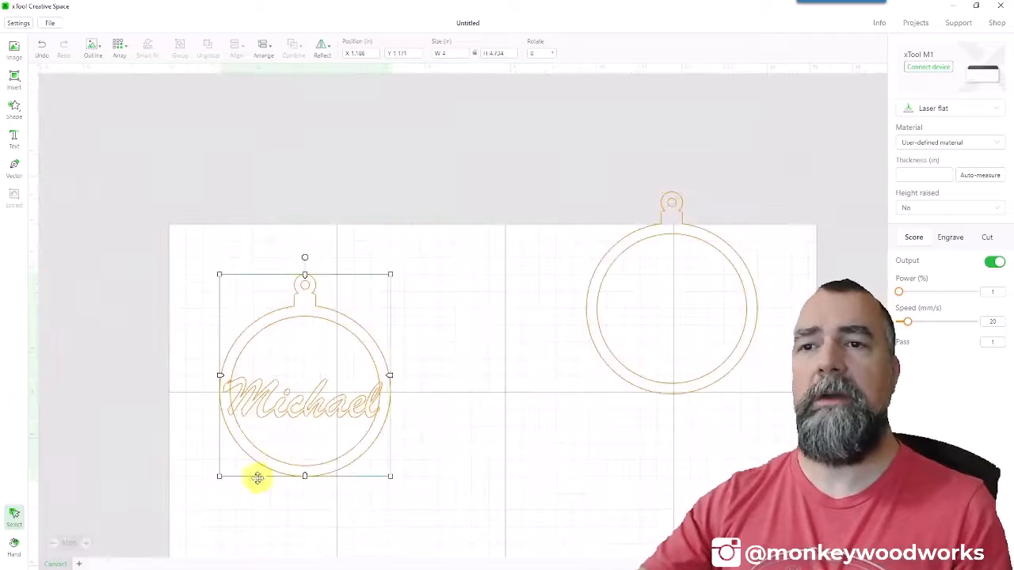
pyautogui.scroll(2, 249, 507)
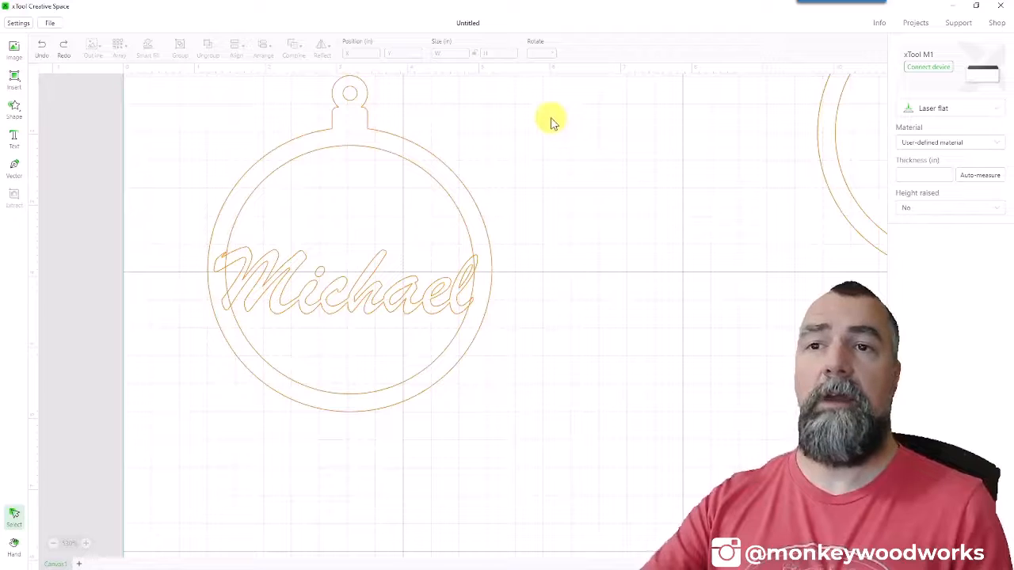
pyautogui.moveTo(552, 121); pyautogui.dragTo(176, 431)
pyautogui.click(290, 49)
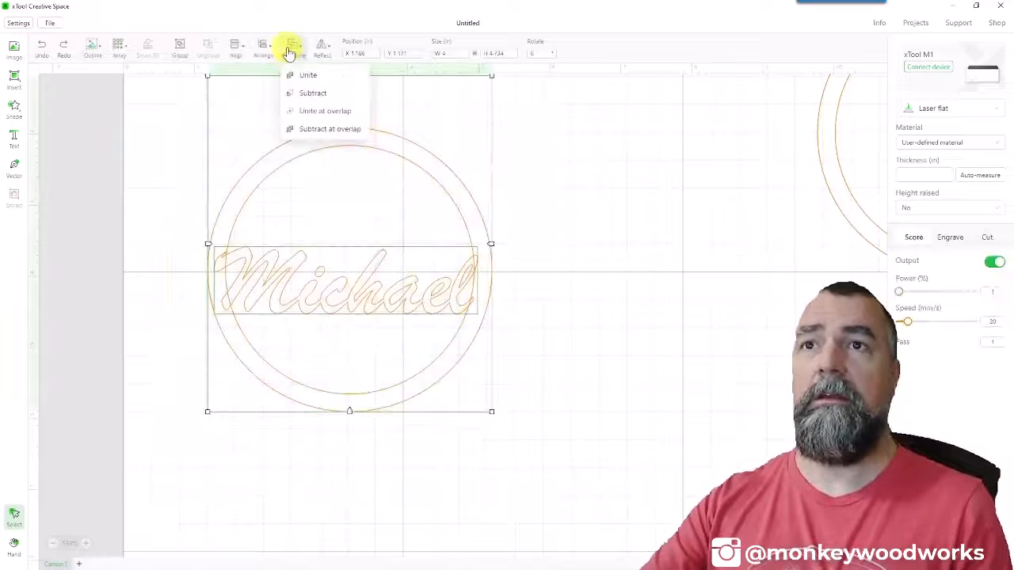
pyautogui.click(302, 80)
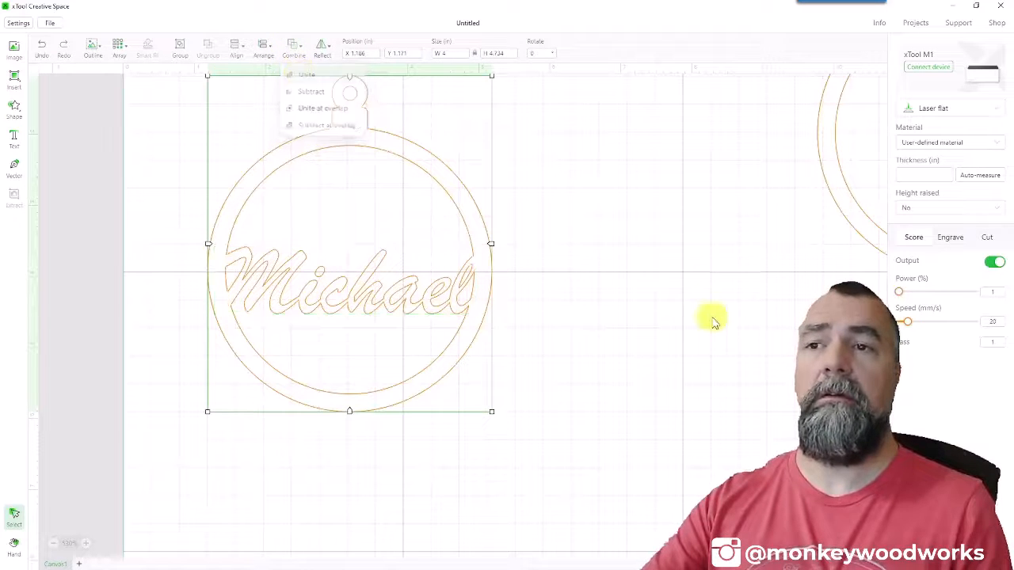
# - Set the united ornament's processing type to Engrave and inspect the filled shape
pyautogui.click(586, 309)
pyautogui.moveTo(541, 141); pyautogui.dragTo(210, 441)
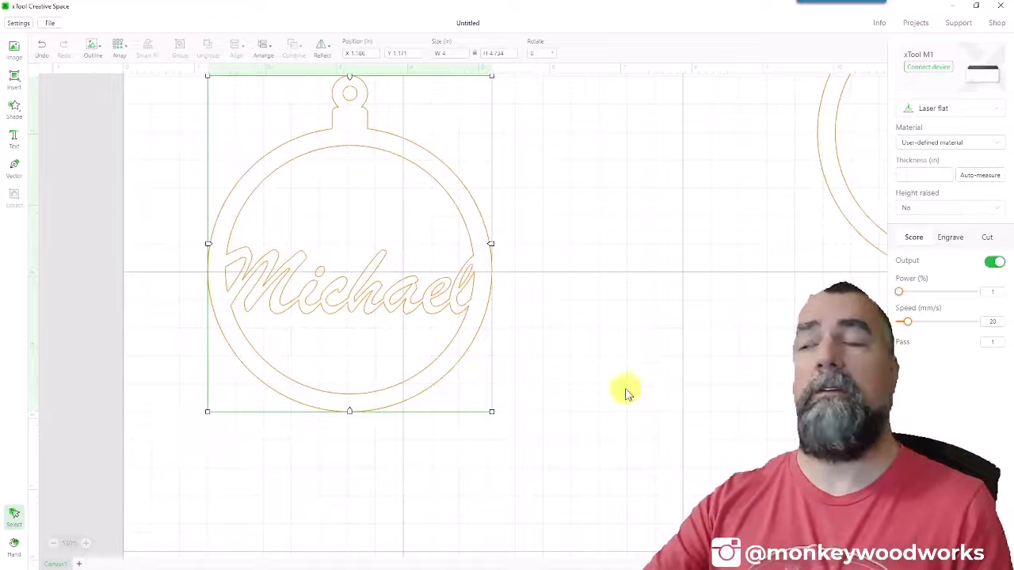
pyautogui.click(952, 240)
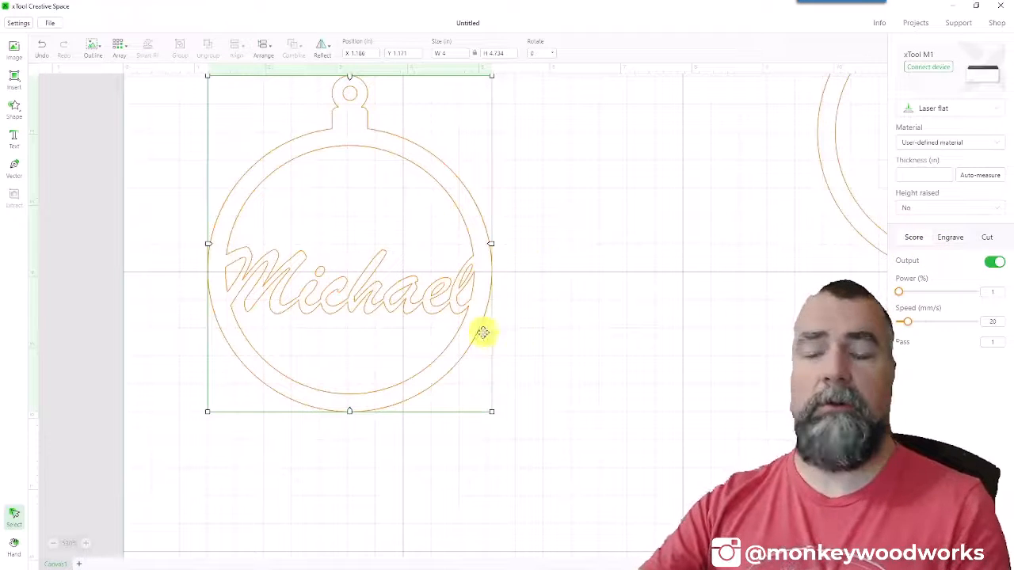
pyautogui.scroll(-1, 523, 332)
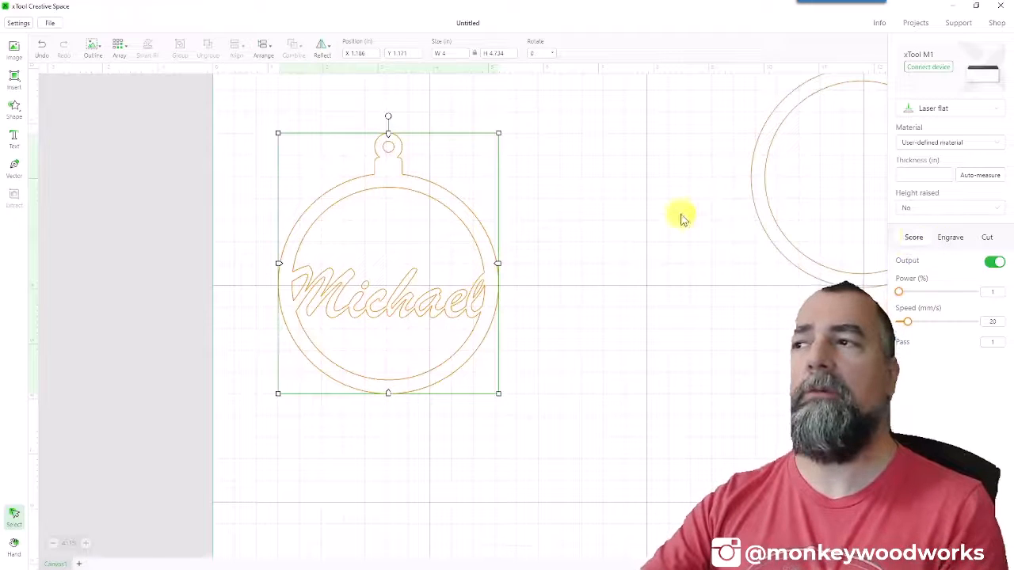
pyautogui.moveTo(665, 203); pyautogui.dragTo(328, 406)
pyautogui.click(952, 237)
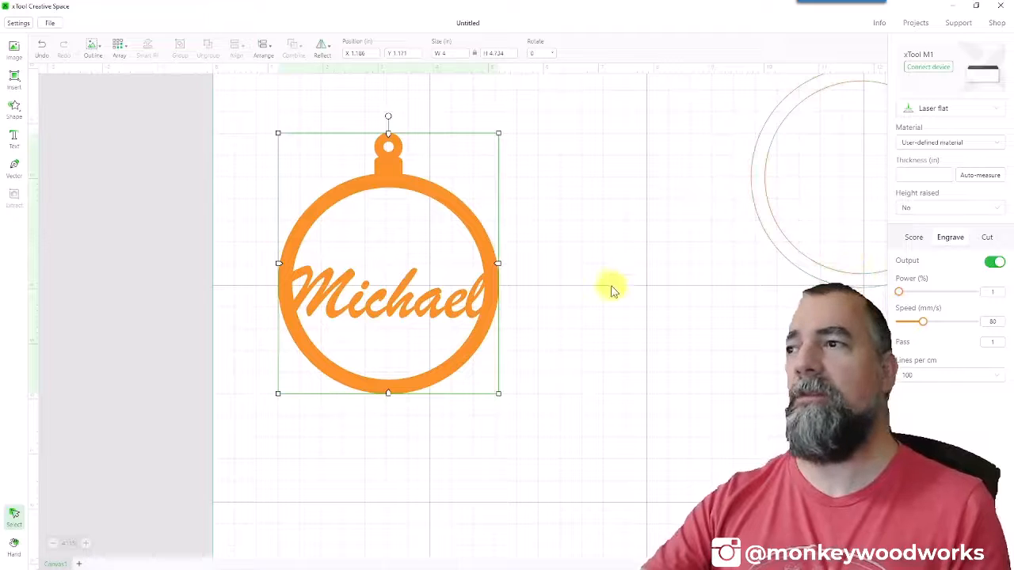
pyautogui.scroll(3, 346, 214)
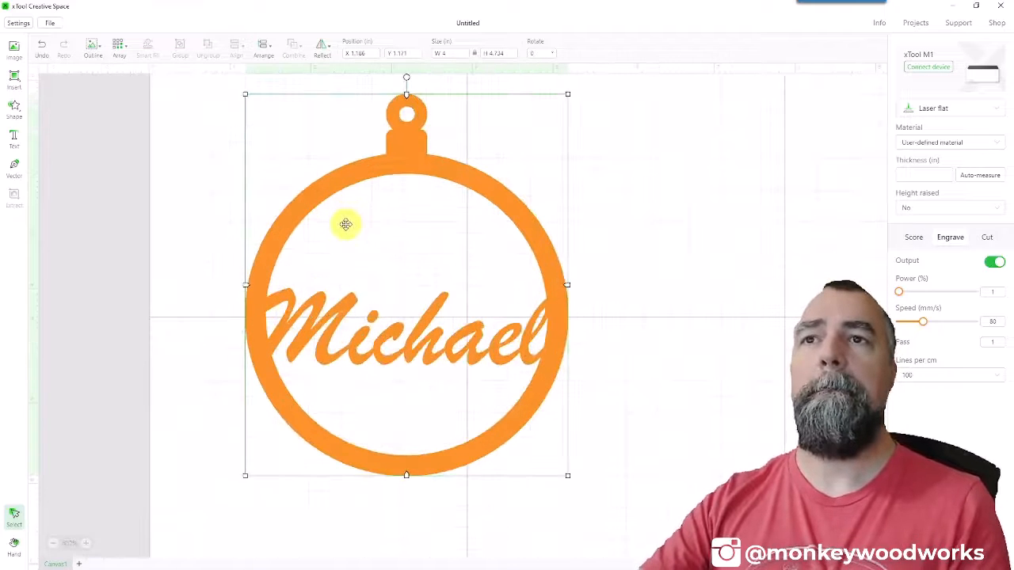
pyautogui.scroll(-2, 344, 222)
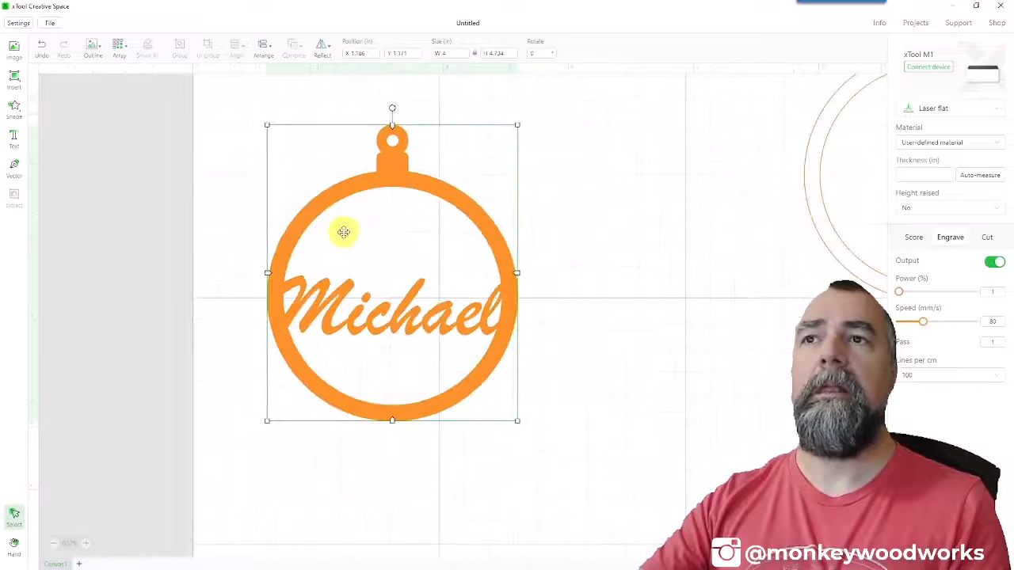
# - Change the program's measurement unit to millimetres
pyautogui.click(23, 25)
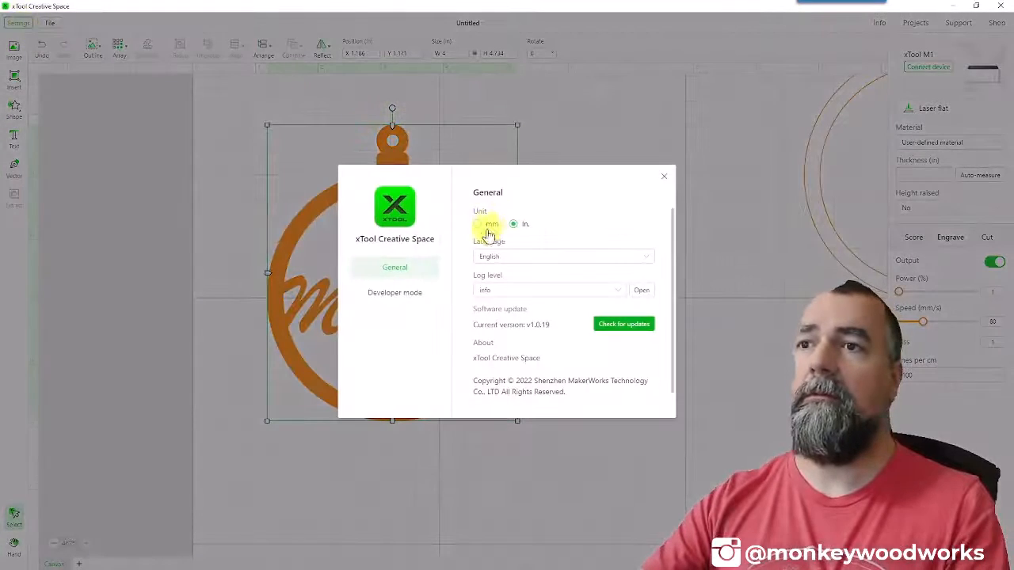
pyautogui.click(478, 224)
pyautogui.click(665, 179)
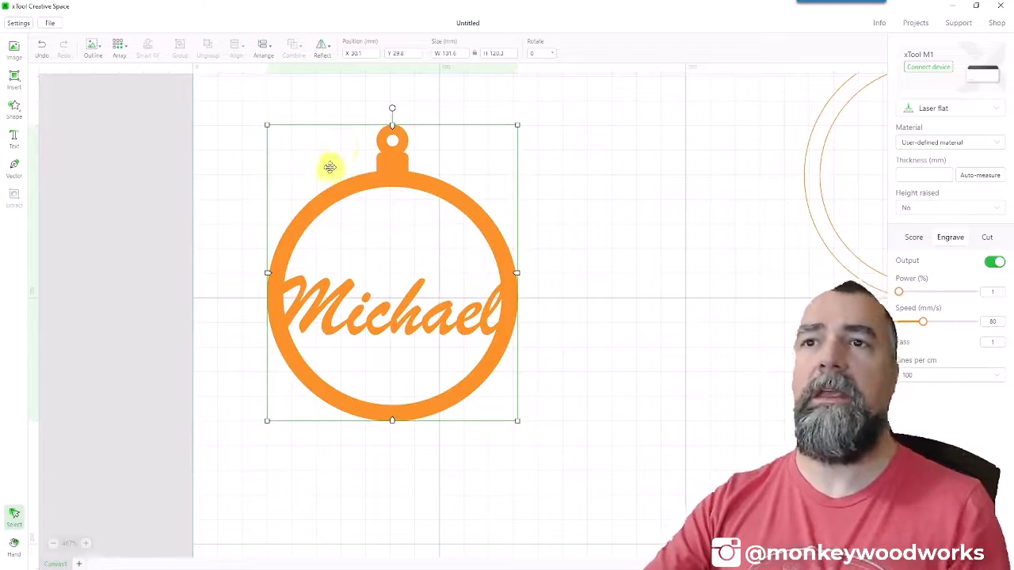
# - Create an outline around the united ornament with an offset distance of 3 mm
pyautogui.moveTo(556, 121); pyautogui.dragTo(276, 460)
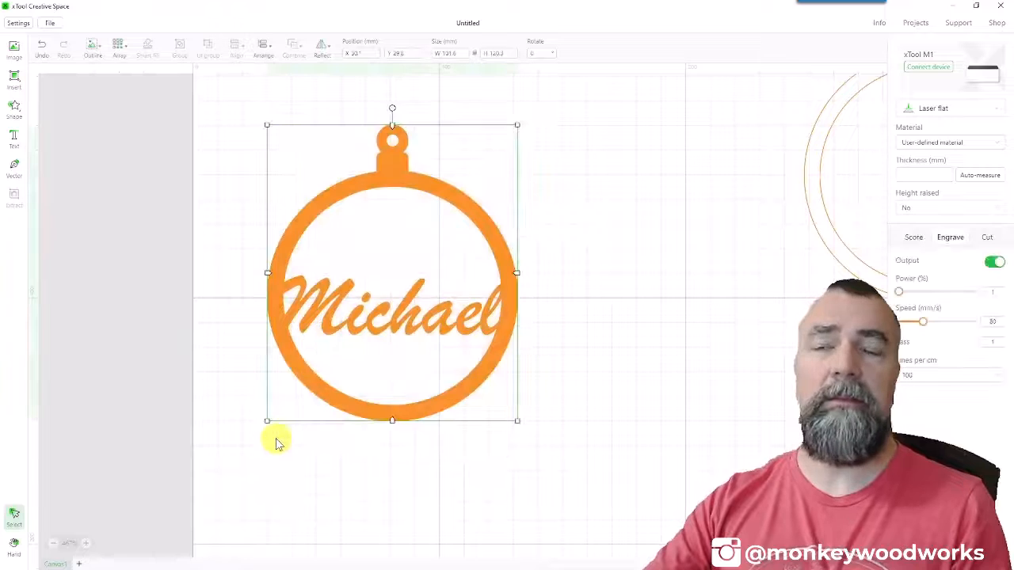
pyautogui.click(93, 54)
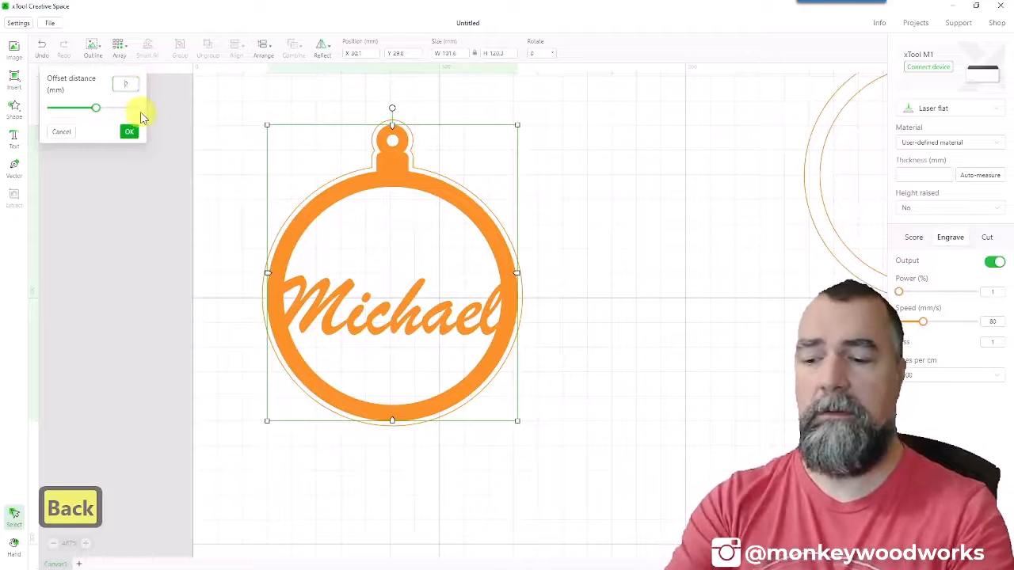
pyautogui.press('Delete')
pyautogui.write('3')
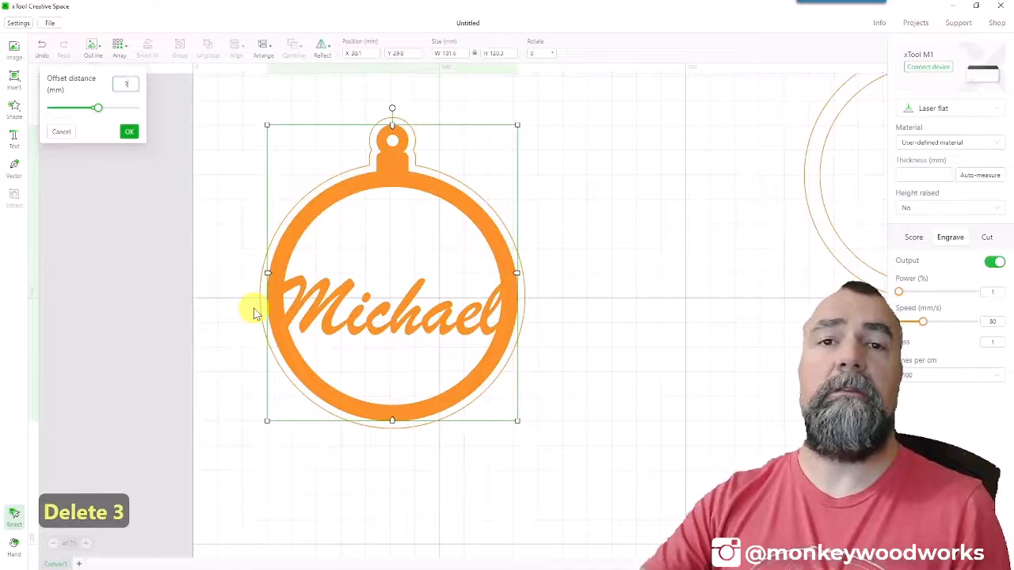
pyautogui.click(129, 82)
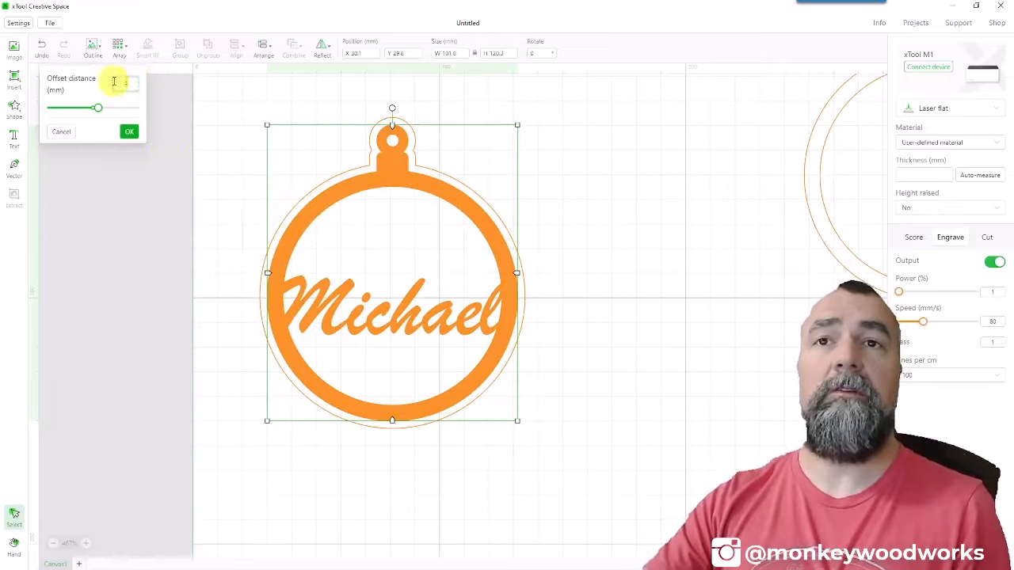
pyautogui.write('0')
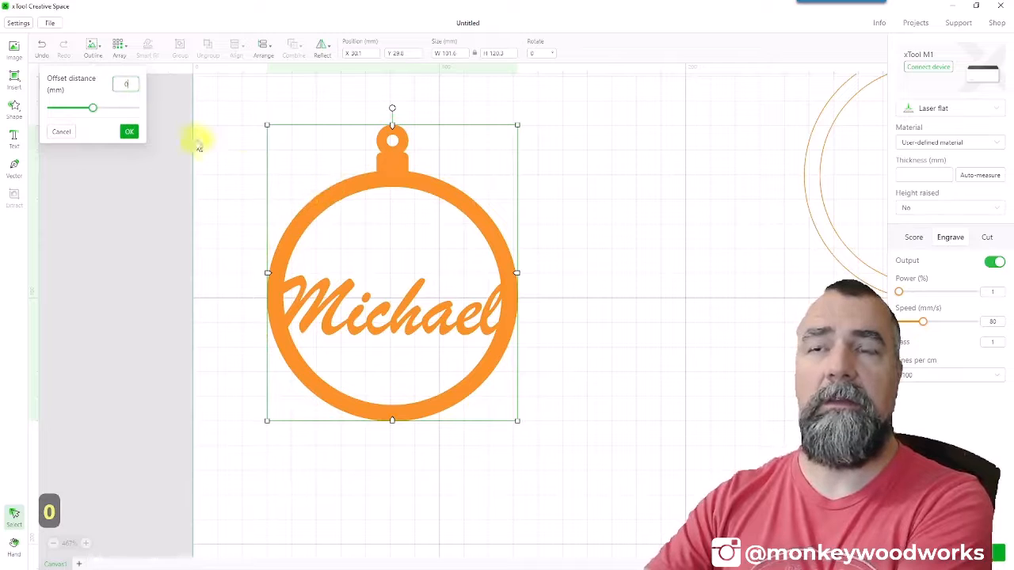
pyautogui.write('3')
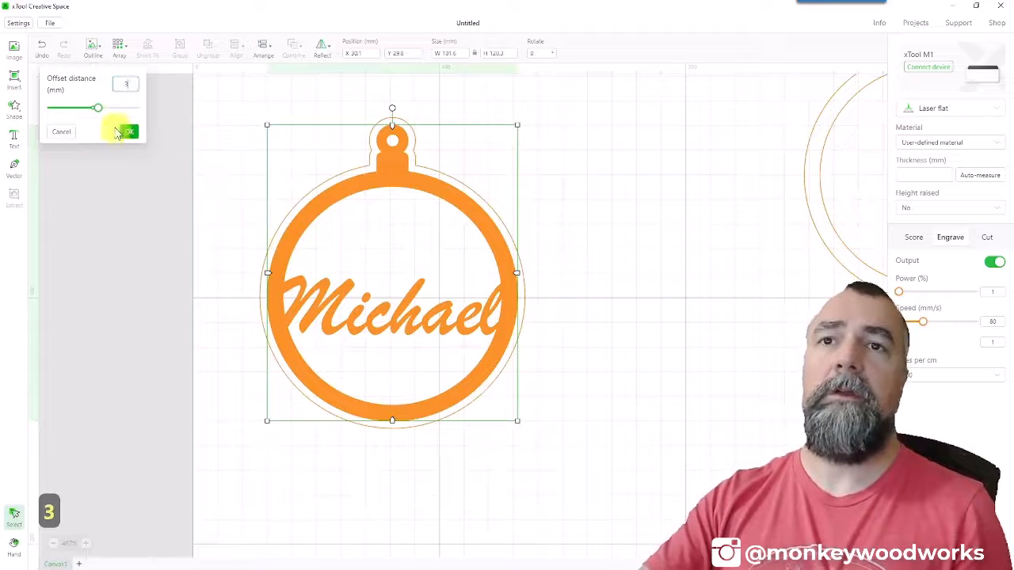
pyautogui.click(127, 132)
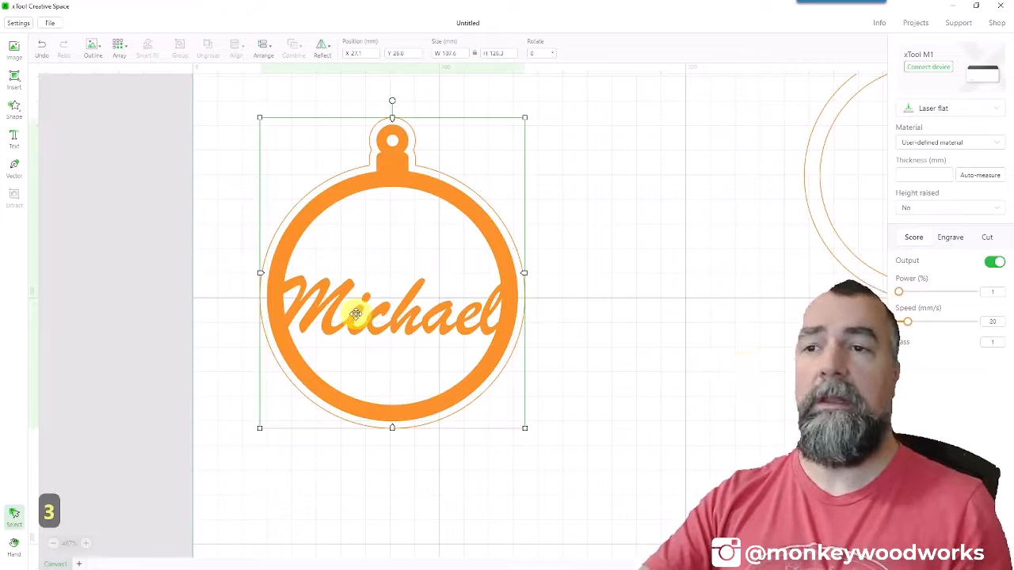
# - Separate the filled ornament from its offset outline, placing the two side by side on the work area
pyautogui.moveTo(359, 314); pyautogui.dragTo(321, 337)
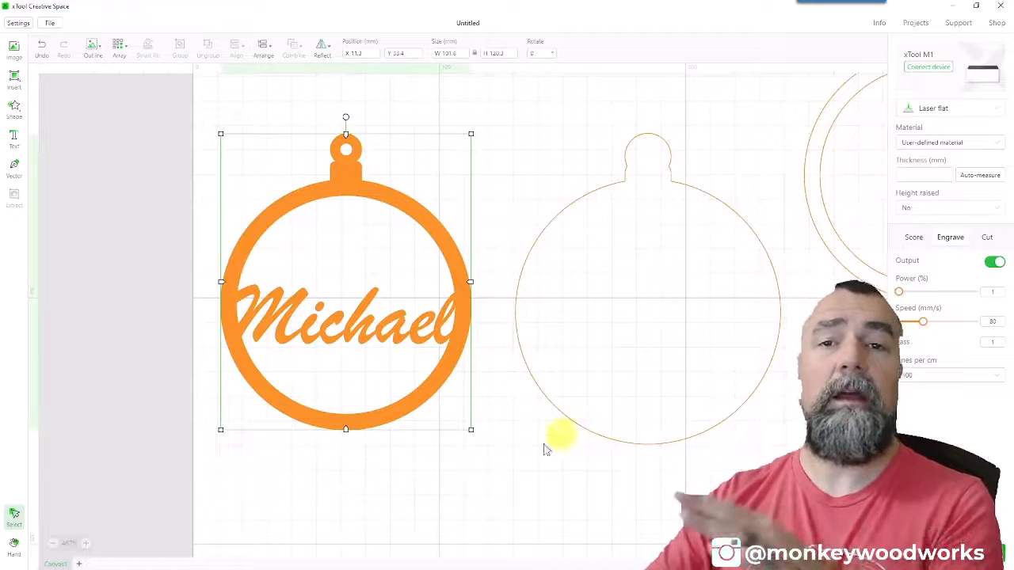
pyautogui.click(616, 396)
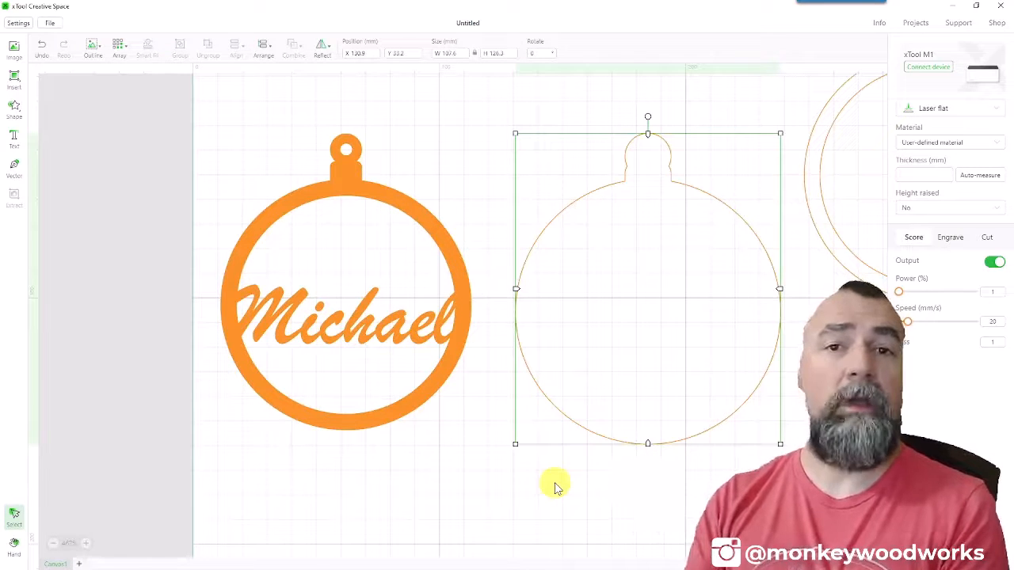
pyautogui.click(396, 414)
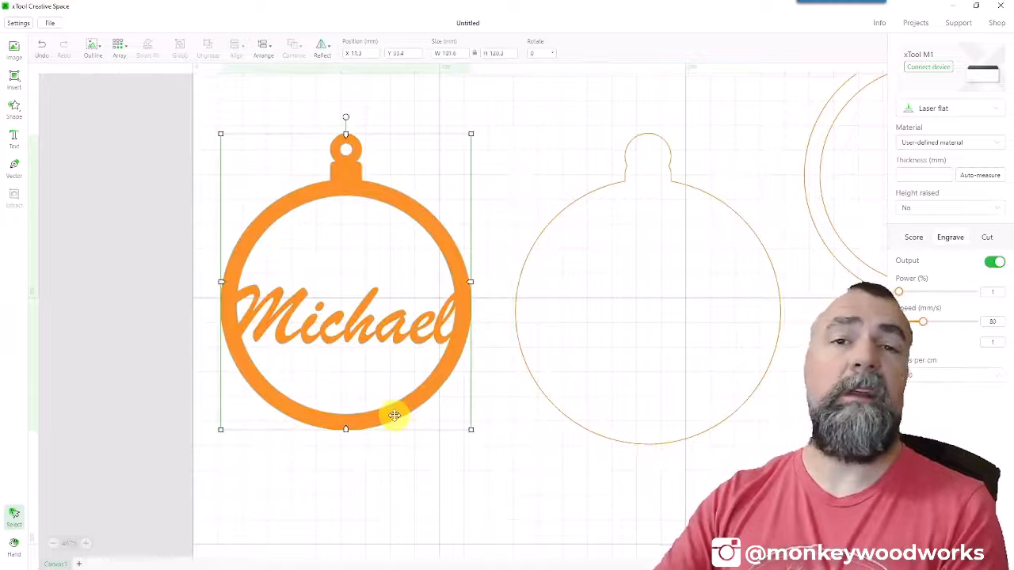
pyautogui.click(389, 479)
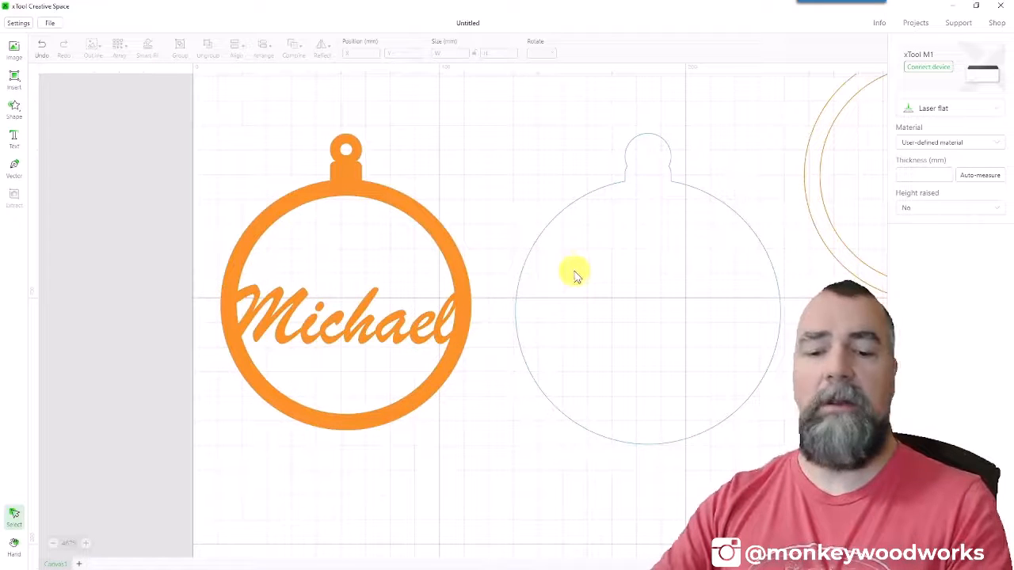
# - Undo the moves that separated the filled ornament from its offset outline
pyautogui.hotkey('ctrl', 'z')
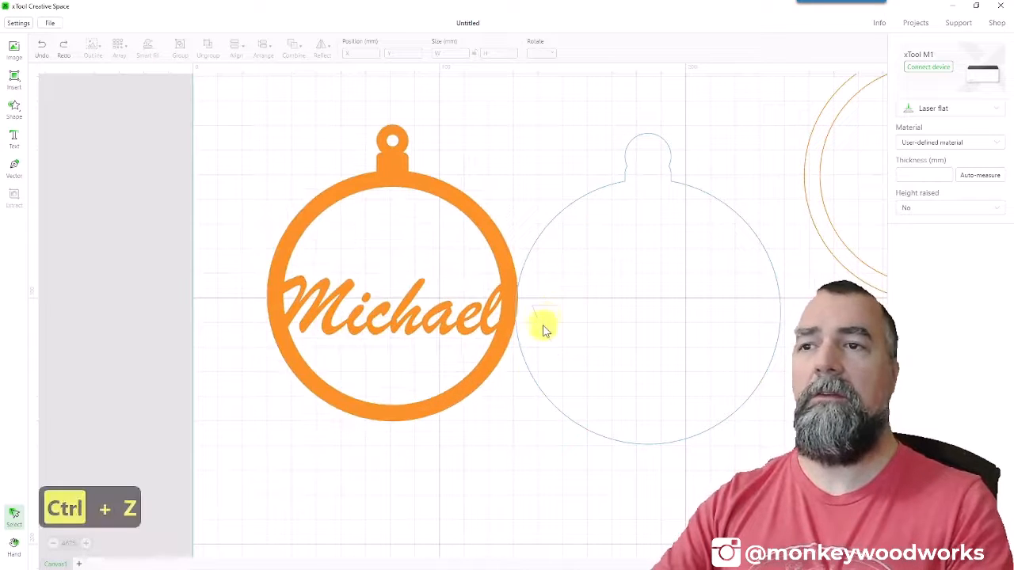
pyautogui.hotkey('ctrl', 'z')
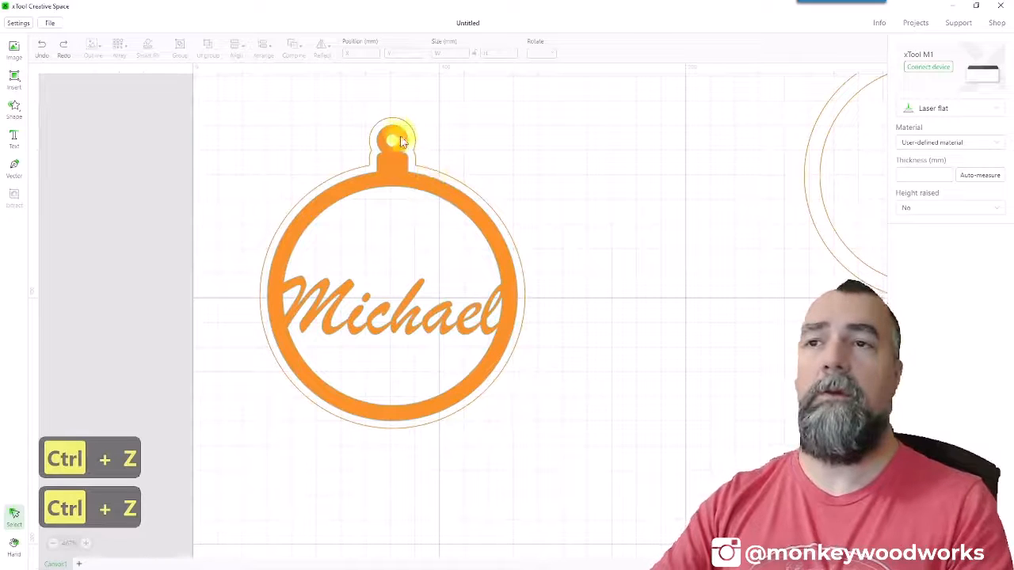
# - Draw a circle about 14 mm wide and 13 mm high in the empty area beside the ornament's hanging ring
pyautogui.scroll(3, 397, 136)
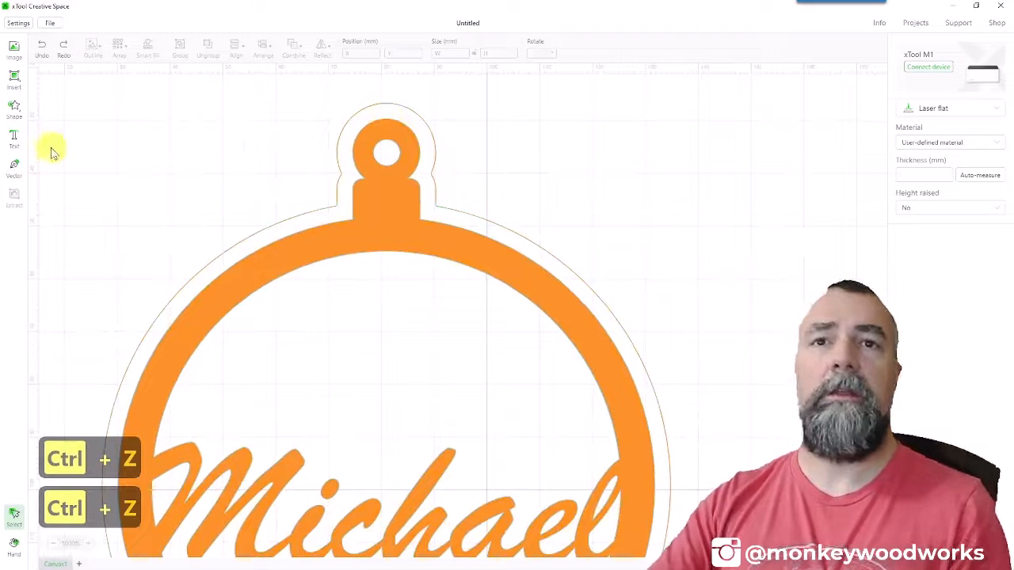
pyautogui.click(22, 83)
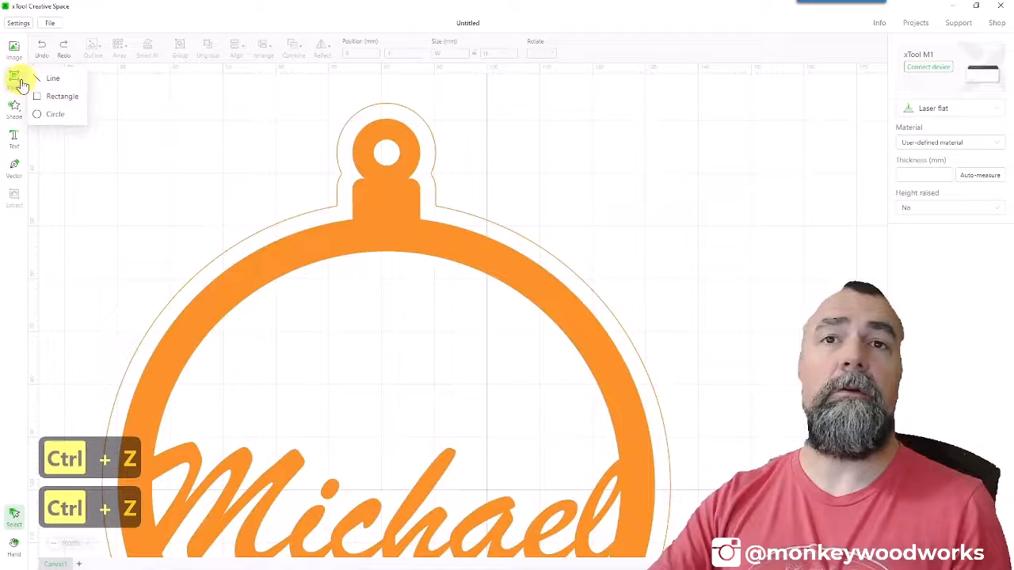
pyautogui.click(57, 114)
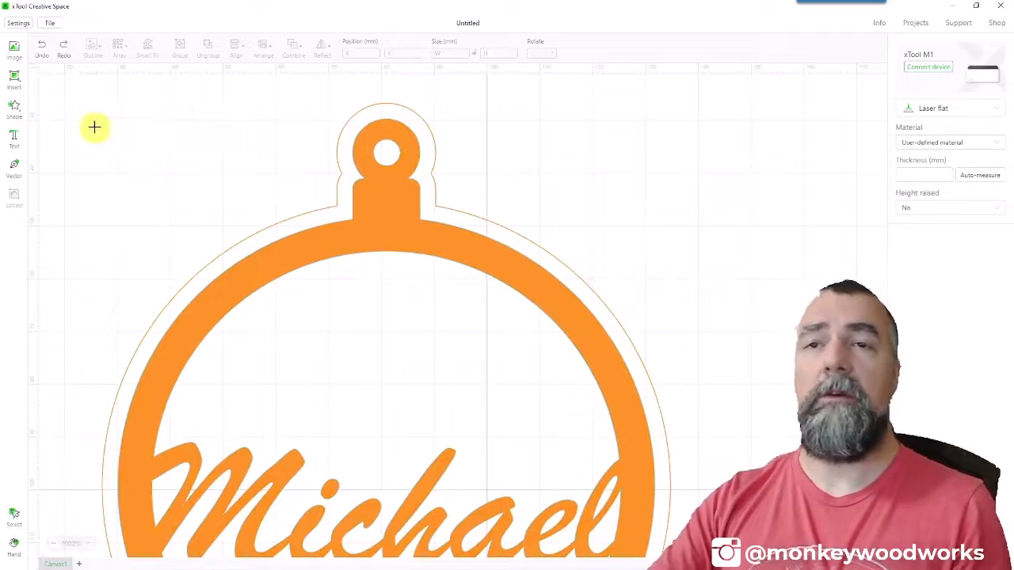
pyautogui.moveTo(141, 104); pyautogui.dragTo(214, 172)
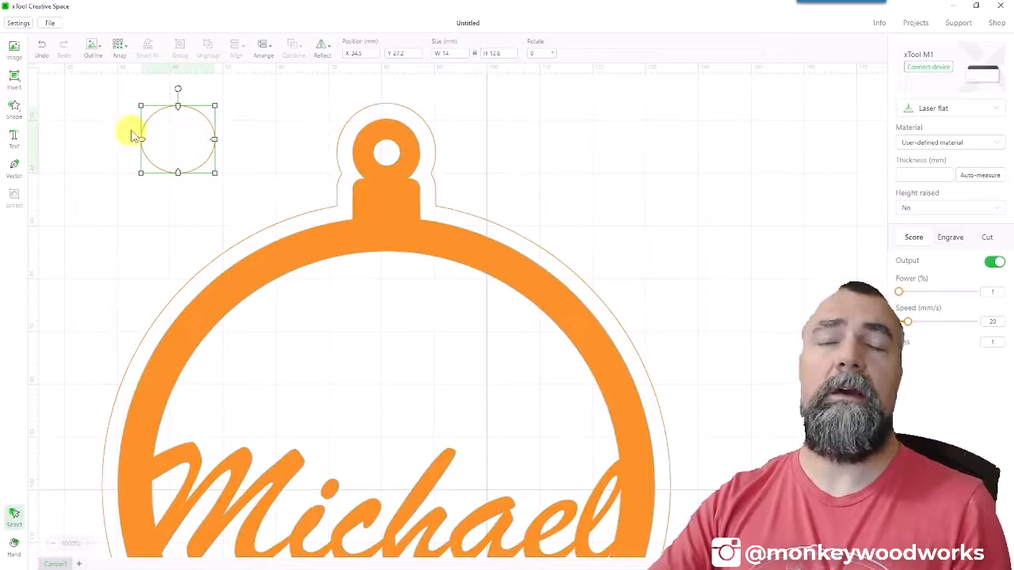
# - Switch the measurement unit to inches and set the new circle's width and height to 0.2 in
pyautogui.click(30, 26)
pyautogui.click(518, 225)
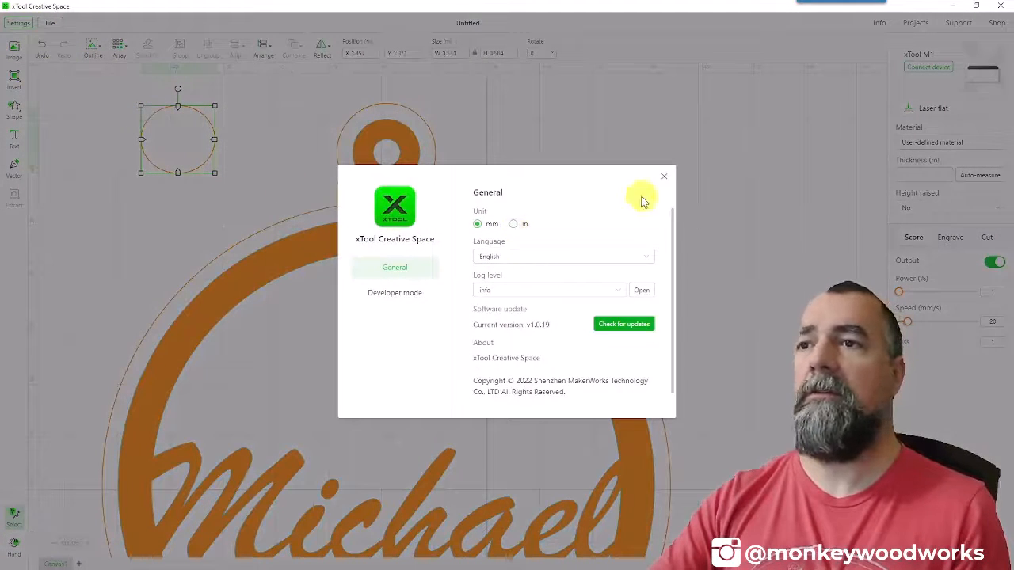
pyautogui.click(663, 176)
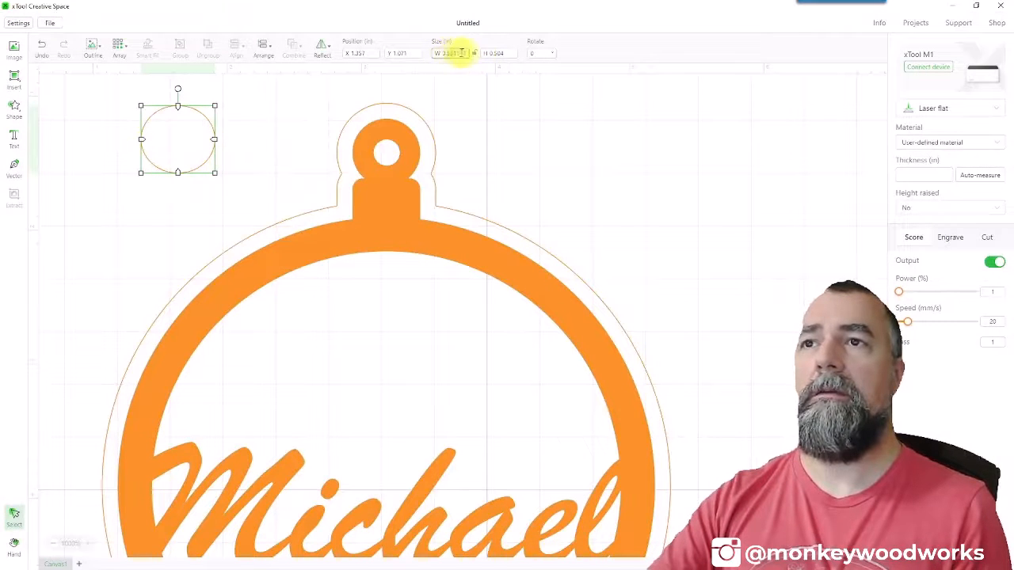
pyautogui.write('.32')
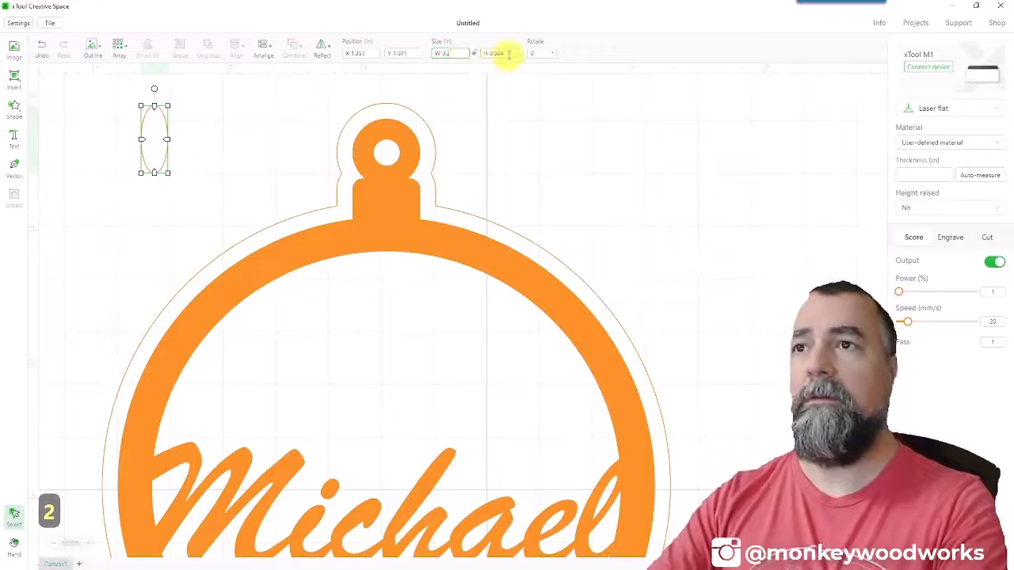
pyautogui.write('.2')
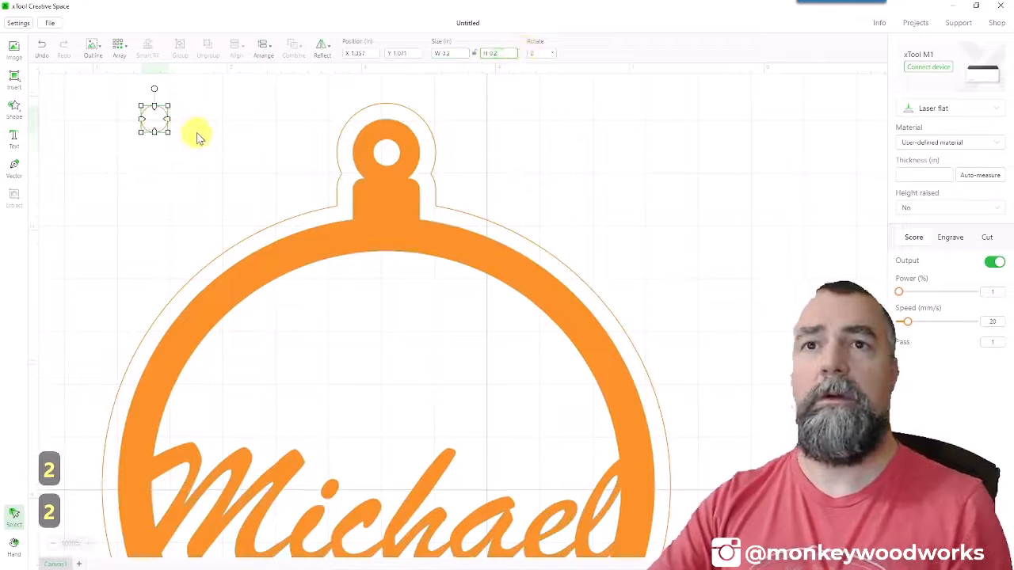
# - Move the small circle onto the hanging ring and nudge it upward to line up with the ring's hole
pyautogui.click(151, 117)
pyautogui.moveTo(155, 117); pyautogui.dragTo(386, 150)
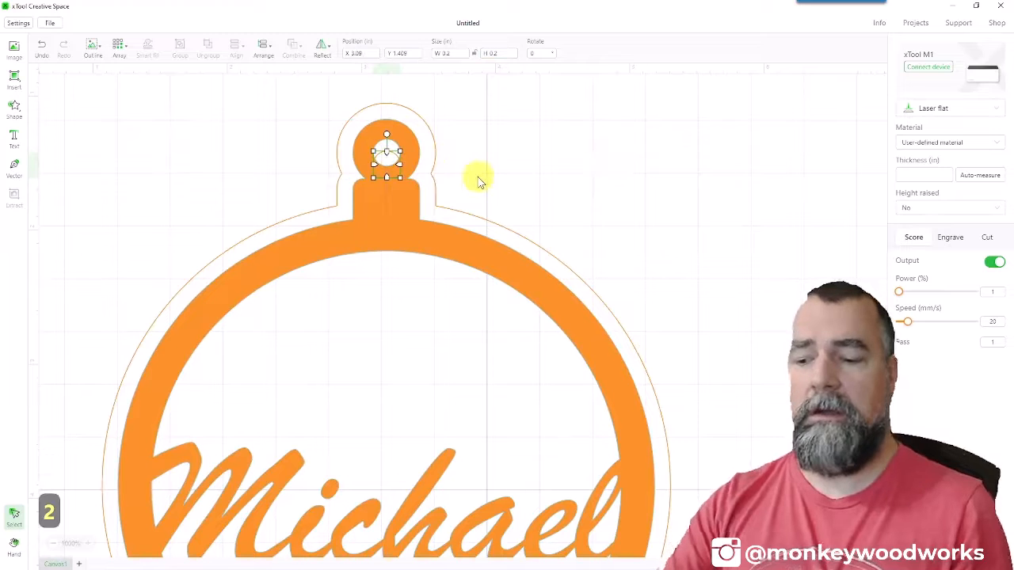
pyautogui.press('Up')
pyautogui.press('Up')
pyautogui.press('Up')
pyautogui.press('Up')
pyautogui.press('Up')
pyautogui.press('Up')
pyautogui.press('Up')
pyautogui.press('Up')
pyautogui.press('Up')
pyautogui.press('Up')
pyautogui.press('Up')
pyautogui.press('Up')
pyautogui.press('Up')
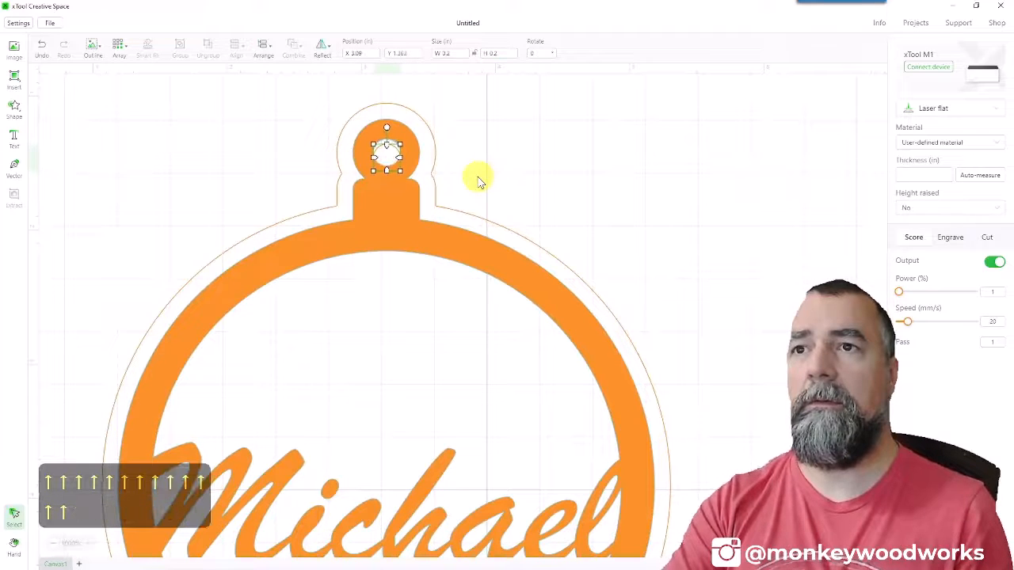
pyautogui.press('Up')
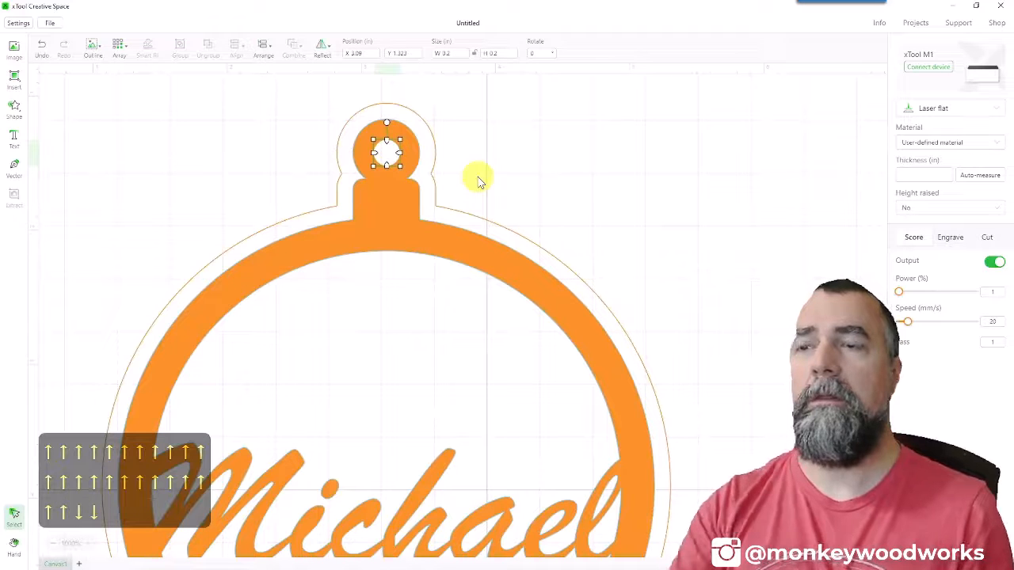
# - Move the filled name ornament off the offset outline, leaving the outline and its small circle in place
pyautogui.hotkey('ctrl', 'a')
pyautogui.scroll(-2, 406, 293)
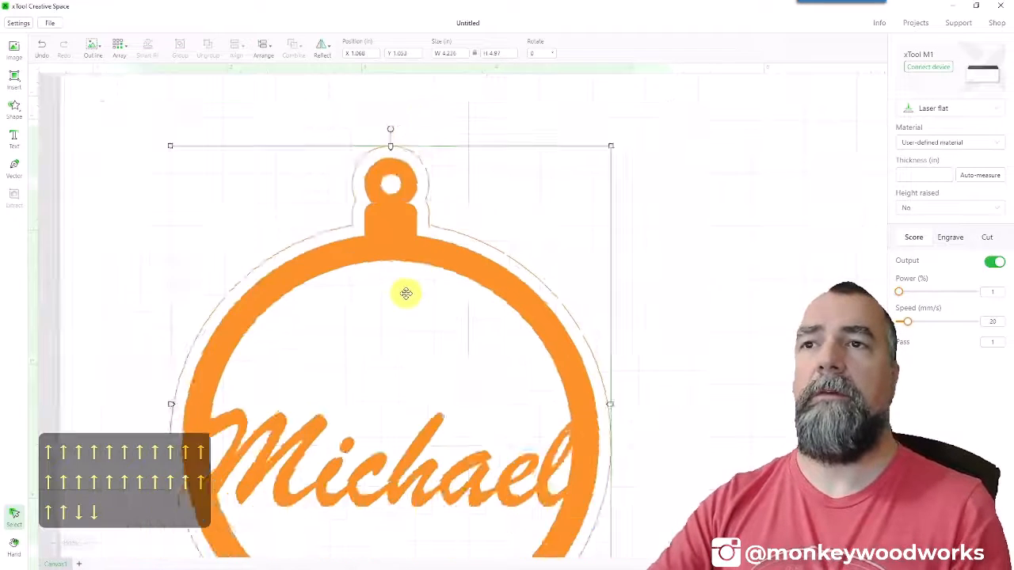
pyautogui.scroll(-4, 476, 424)
pyautogui.click(537, 442)
pyautogui.click(452, 440)
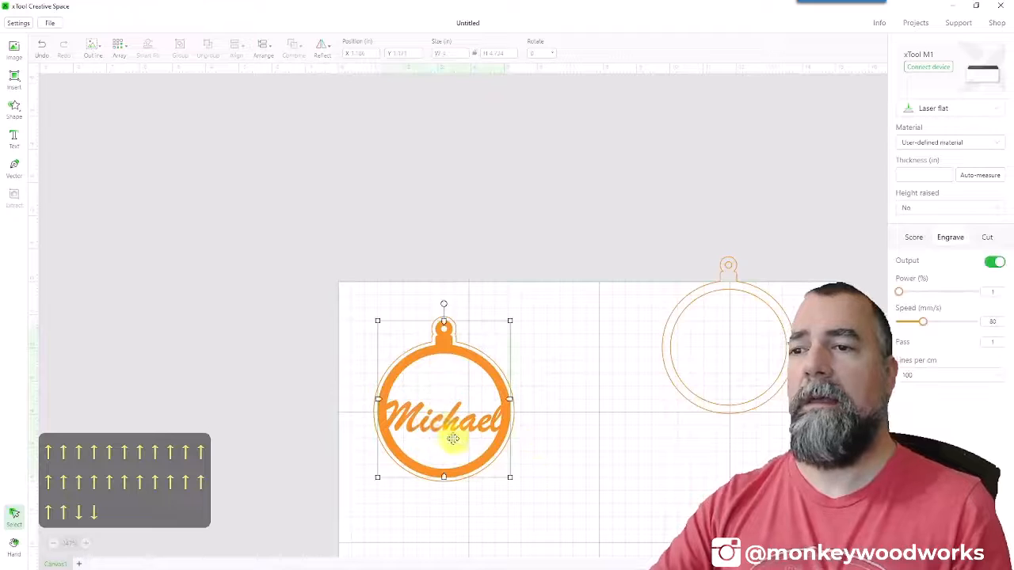
pyautogui.moveTo(433, 422); pyautogui.dragTo(586, 431)
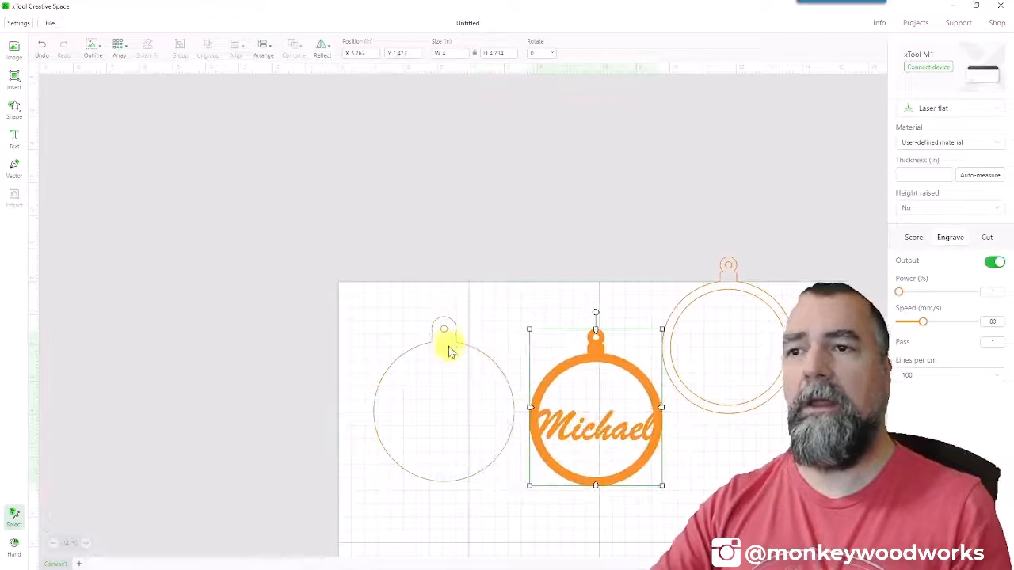
# - Select the offset outline together with its hanging-hole circle and position the pair beside the filled ornament
pyautogui.scroll(3, 448, 351)
pyautogui.moveTo(483, 265); pyautogui.dragTo(387, 451)
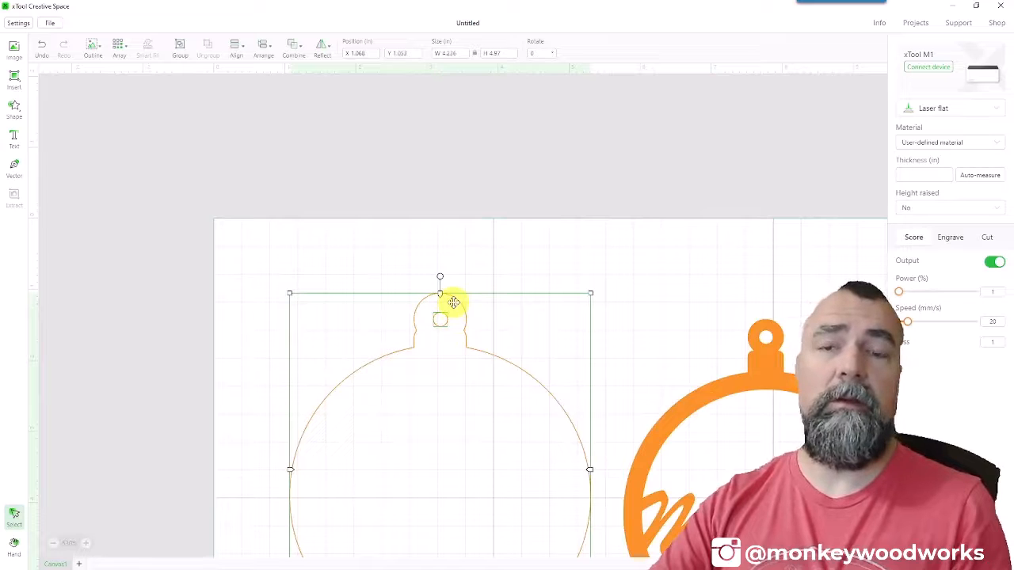
pyautogui.click(509, 256)
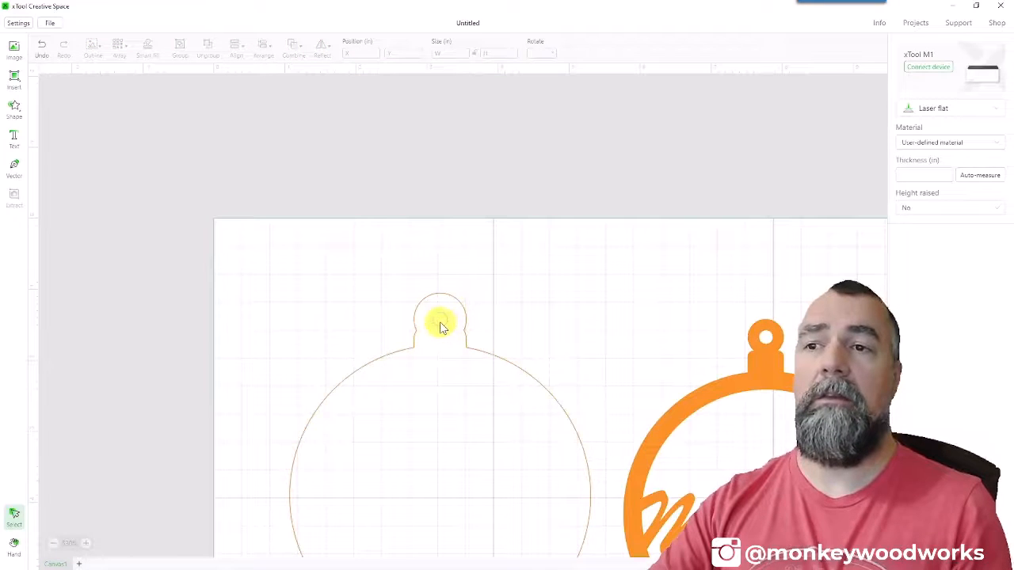
pyautogui.scroll(-1, 487, 314)
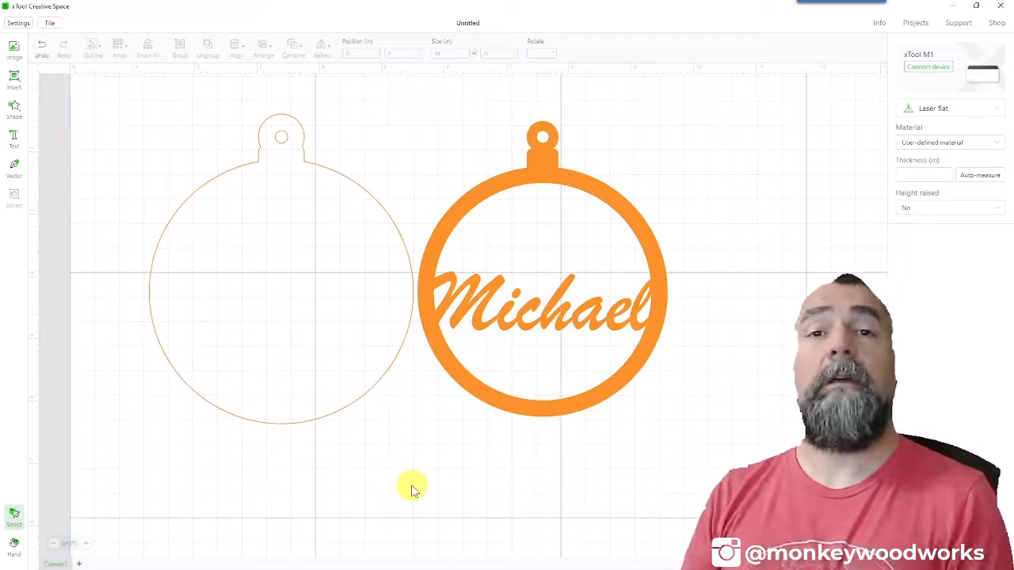
# - Set the processing type of the backing outline, its hole and the name ornament to Cut
pyautogui.moveTo(749, 419); pyautogui.dragTo(248, 146)
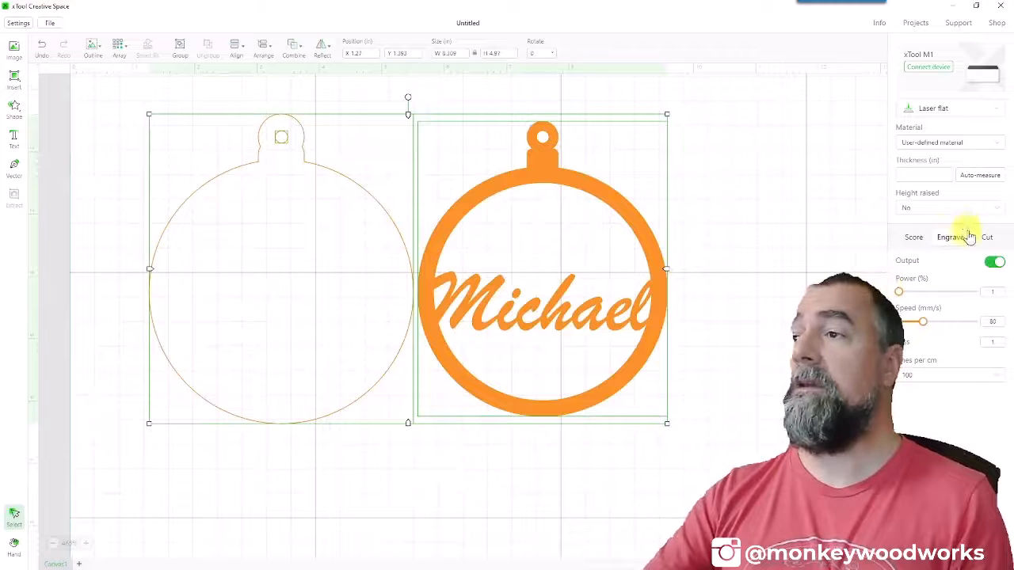
pyautogui.click(729, 436)
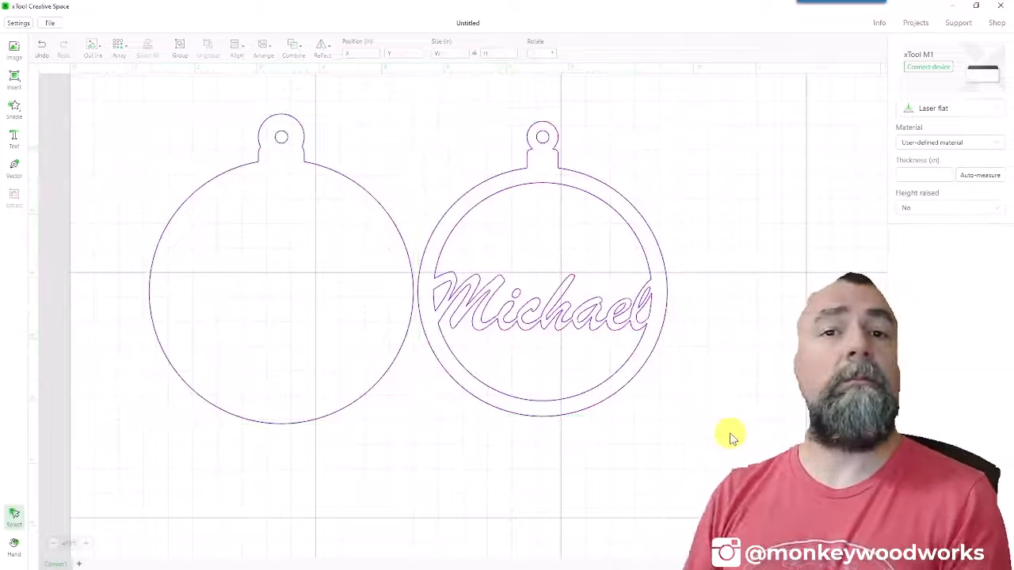